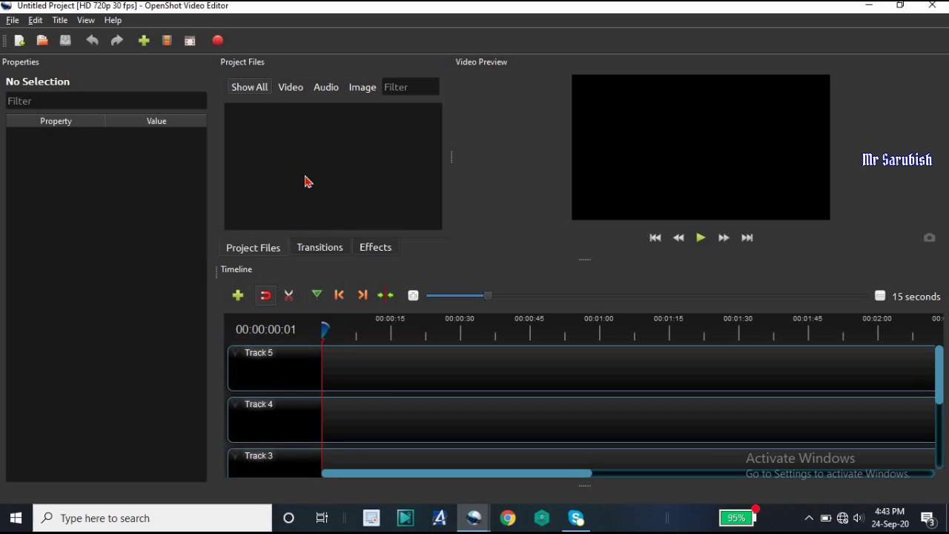
# Step: Start a new empty project
pyautogui.click(13, 20)
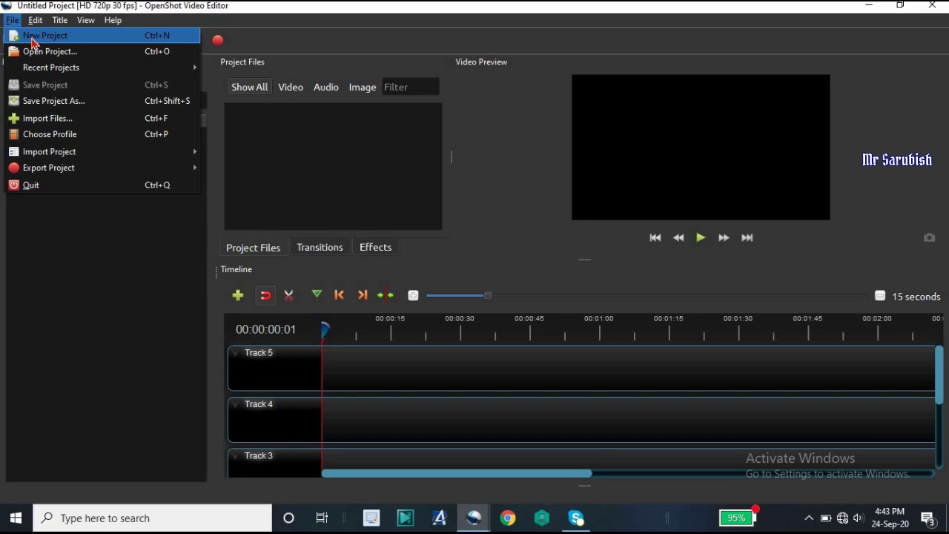
pyautogui.click(32, 44)
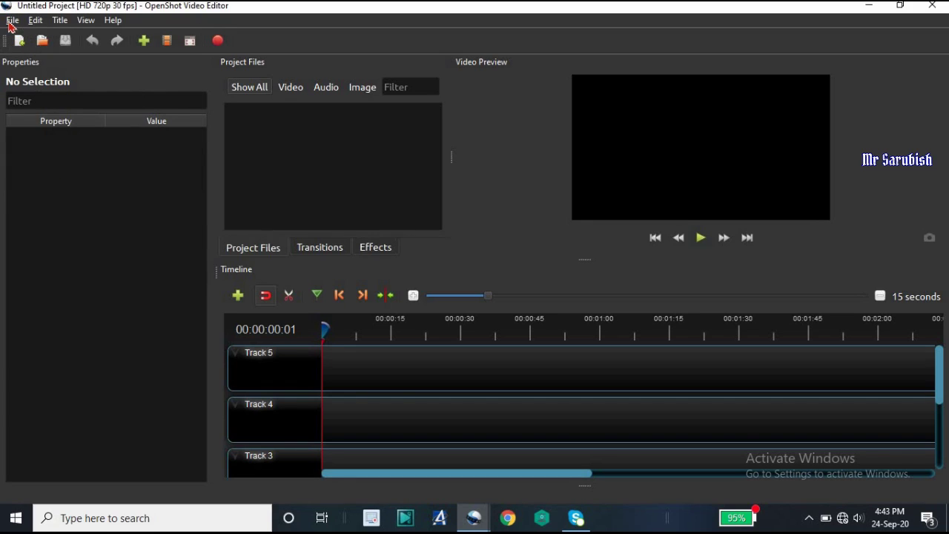
pyautogui.click(12, 21)
pyautogui.moveTo(33, 27)
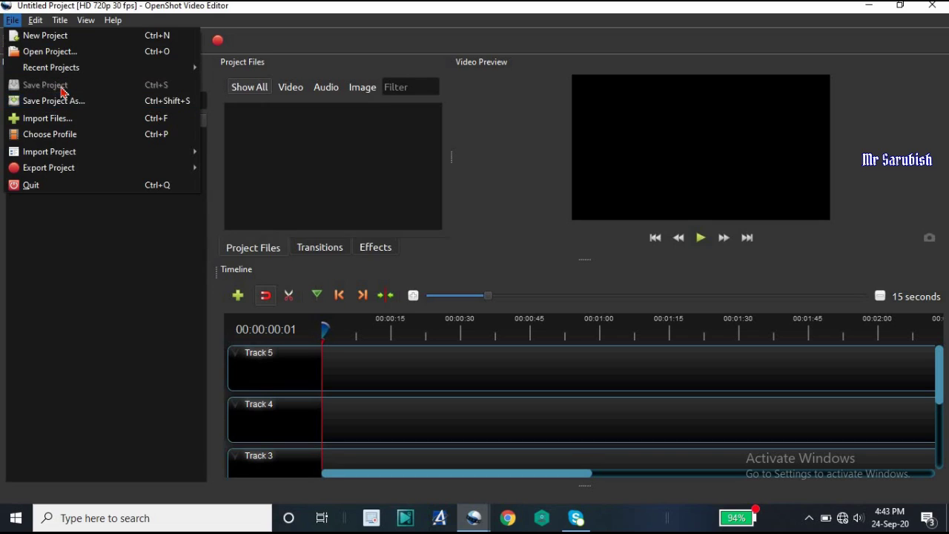
pyautogui.click(303, 192)
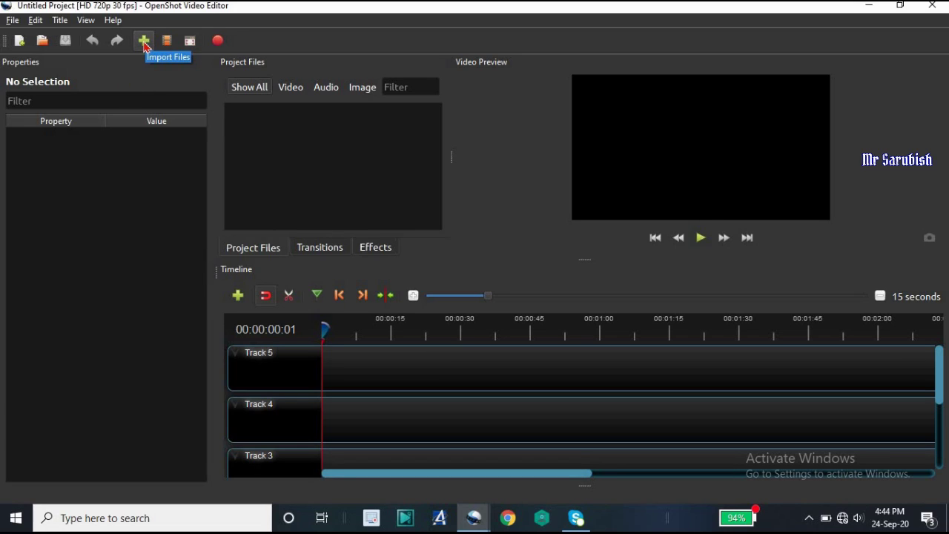
# Step: Import all videos and images from the edit folder on drive F:, leaving out the Power of Carnatic Violin file
pyautogui.rightClick(312, 151)
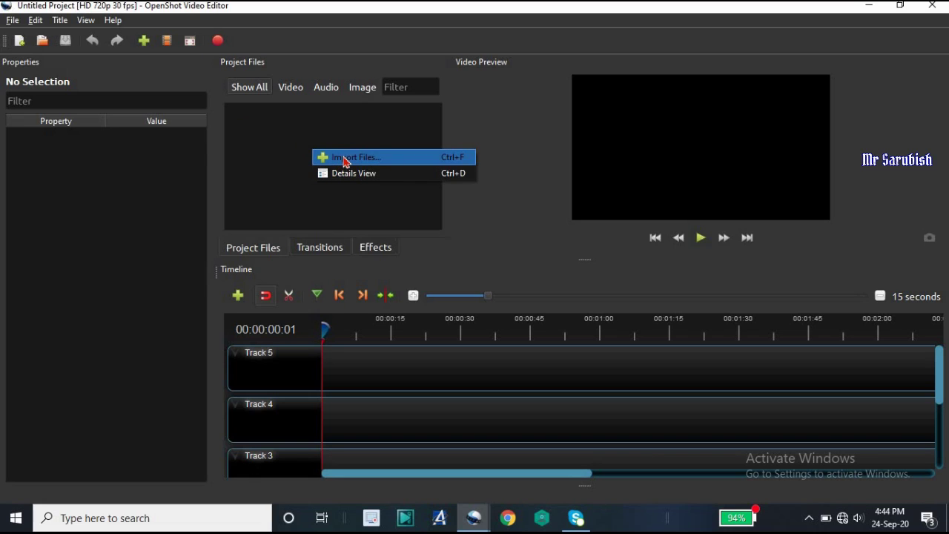
pyautogui.click(345, 160)
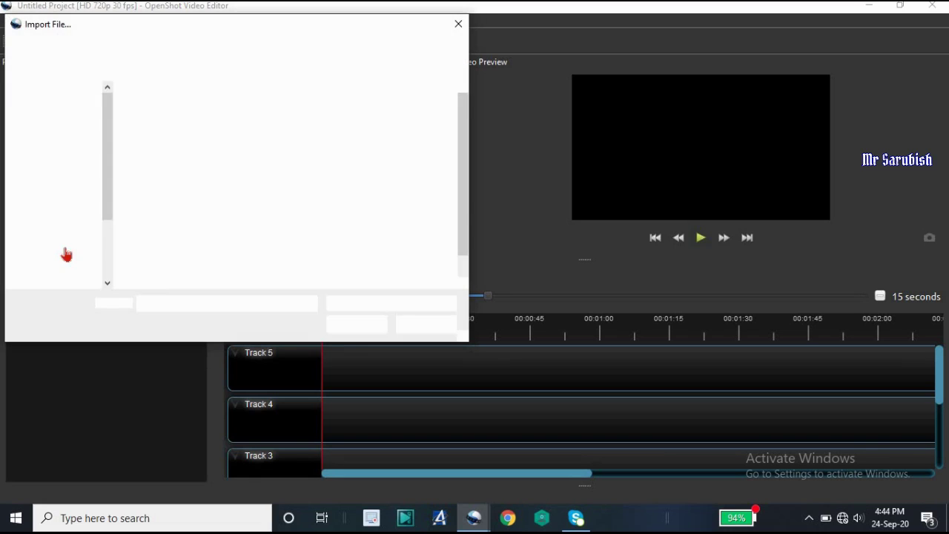
pyautogui.click(65, 233)
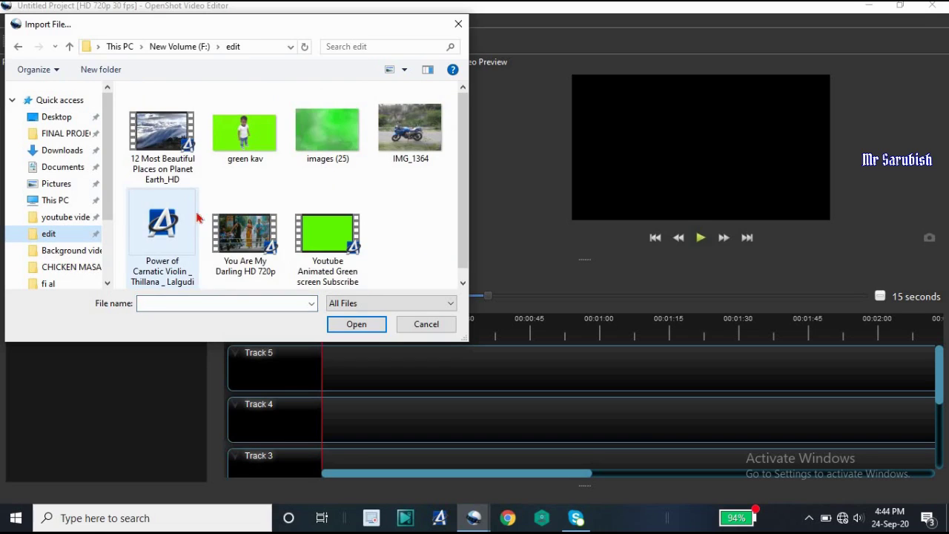
pyautogui.scroll(-1, 259, 194)
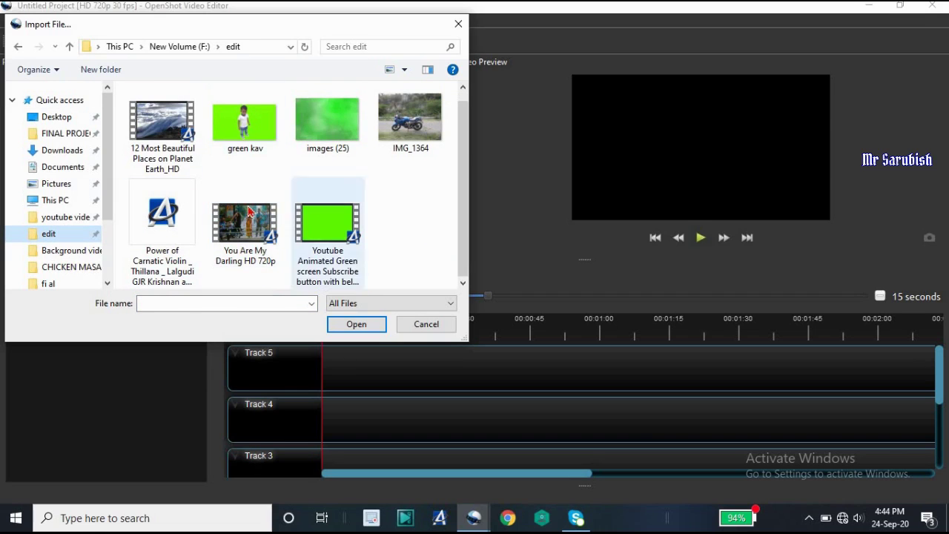
pyautogui.click(169, 140)
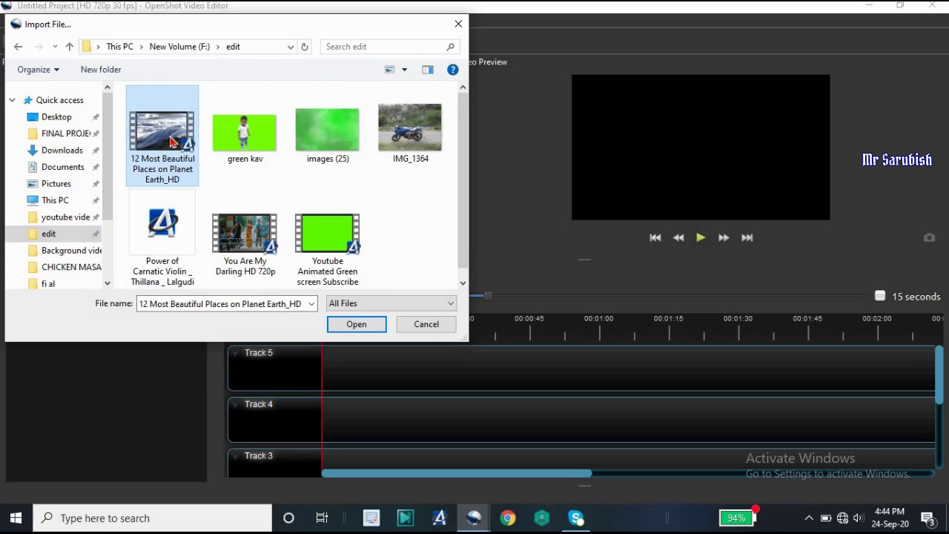
pyautogui.keyDown('ctrl'); pyautogui.click(222, 146); pyautogui.keyUp('ctrl')
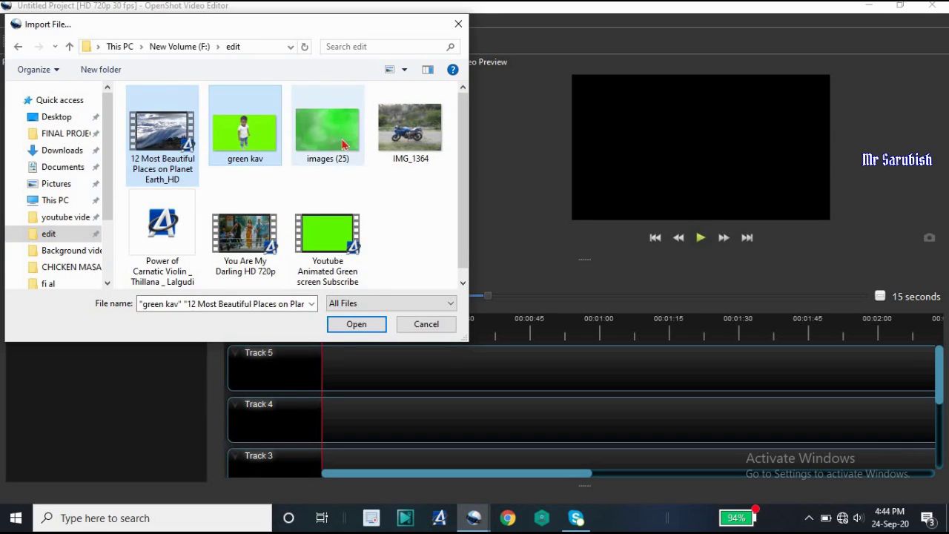
pyautogui.keyDown('ctrl'); pyautogui.click(342, 144); pyautogui.keyUp('ctrl')
pyautogui.keyDown('ctrl'); pyautogui.click(410, 129); pyautogui.keyUp('ctrl')
pyautogui.keyDown('ctrl'); pyautogui.click(252, 236); pyautogui.keyUp('ctrl')
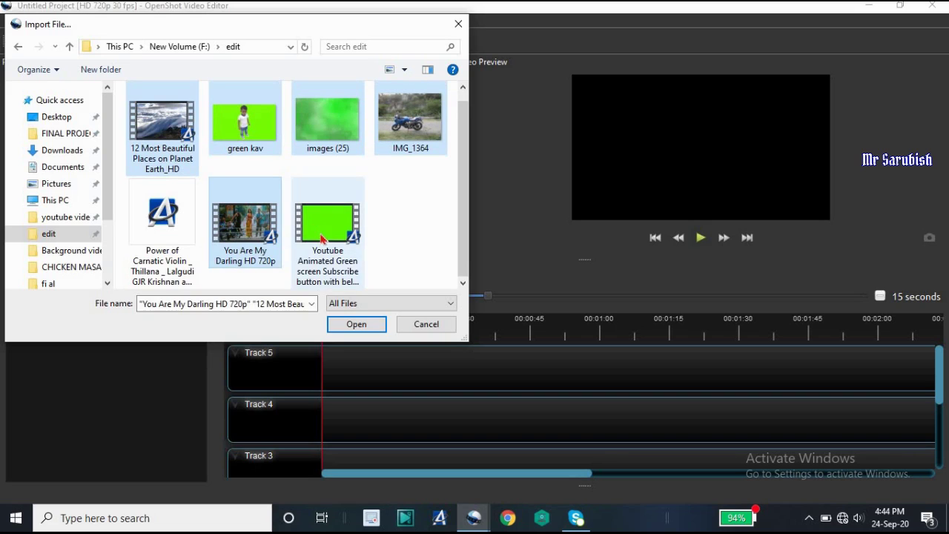
pyautogui.keyDown('ctrl'); pyautogui.click(322, 239); pyautogui.keyUp('ctrl')
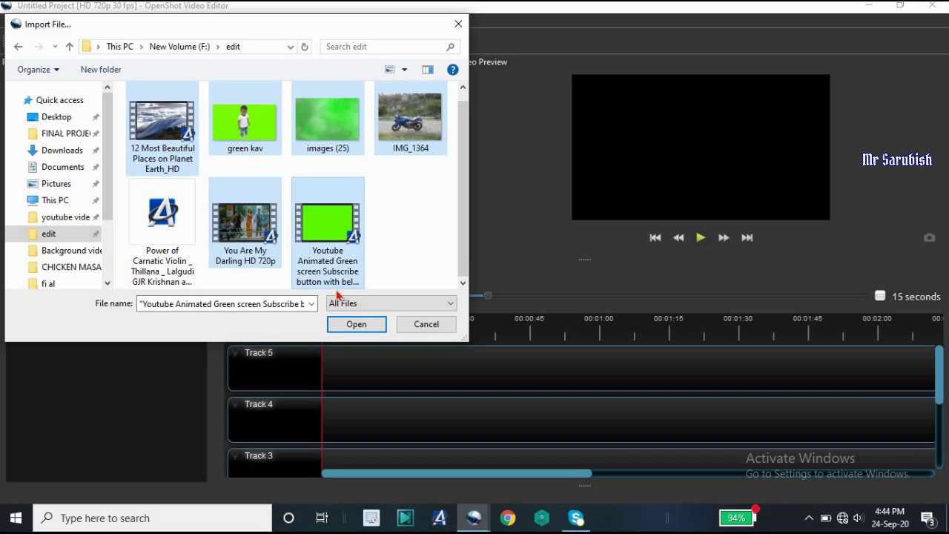
pyautogui.click(358, 326)
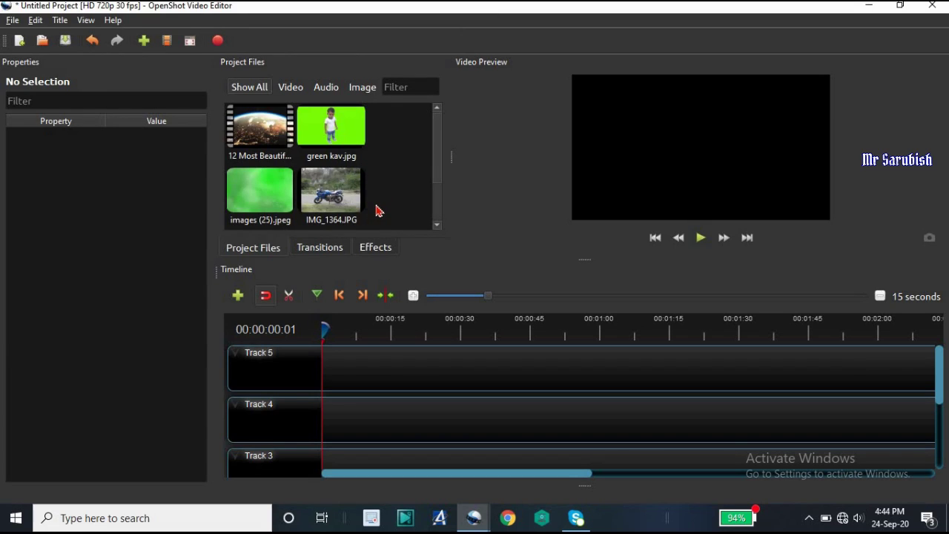
# Step: Place the 12 Most Beautiful Places on Planet Earth_HD video on Track 5, starting at the beginning of the timeline
pyautogui.moveTo(436, 175)
pyautogui.mouseDown()
pyautogui.moveTo(438, 216)
pyautogui.moveTo(437, 167)
pyautogui.mouseUp()
pyautogui.click(269, 141)
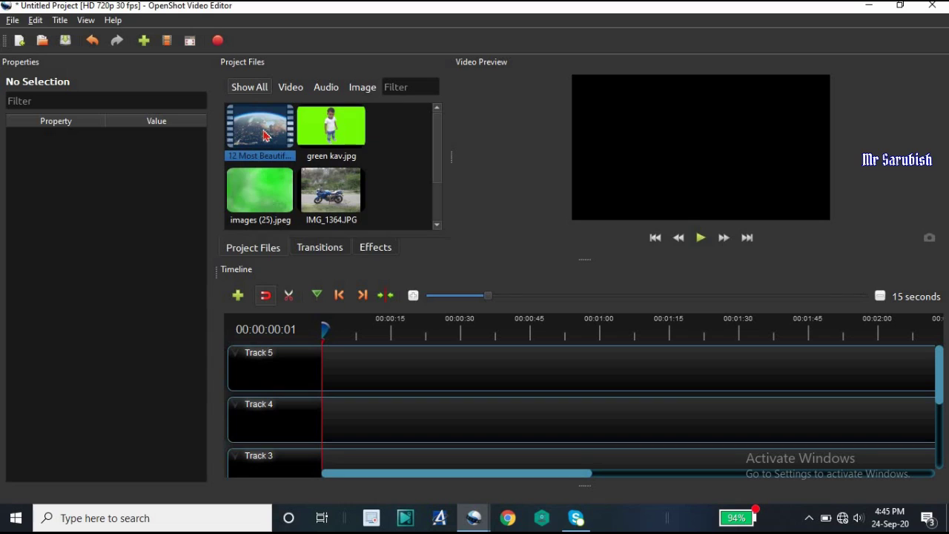
pyautogui.moveTo(269, 152); pyautogui.dragTo(339, 370)
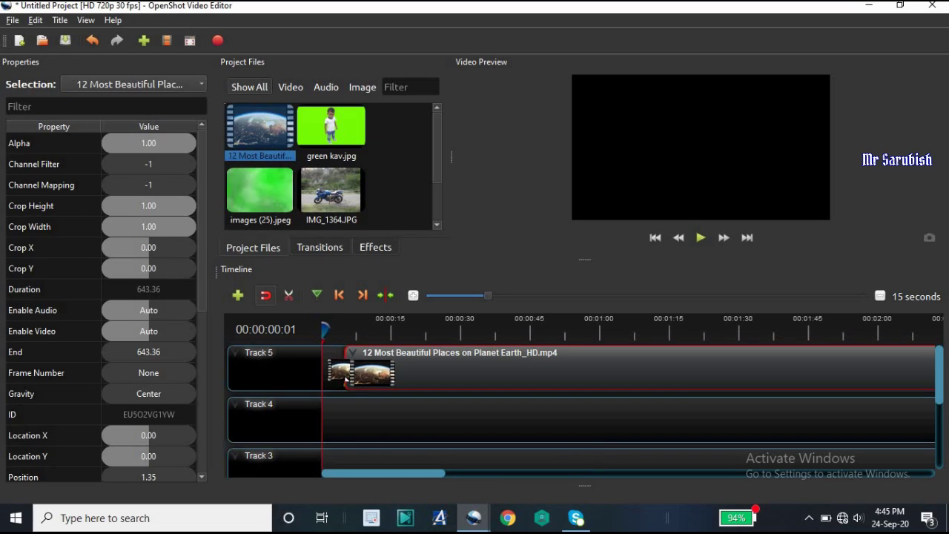
pyautogui.moveTo(420, 368); pyautogui.dragTo(399, 362)
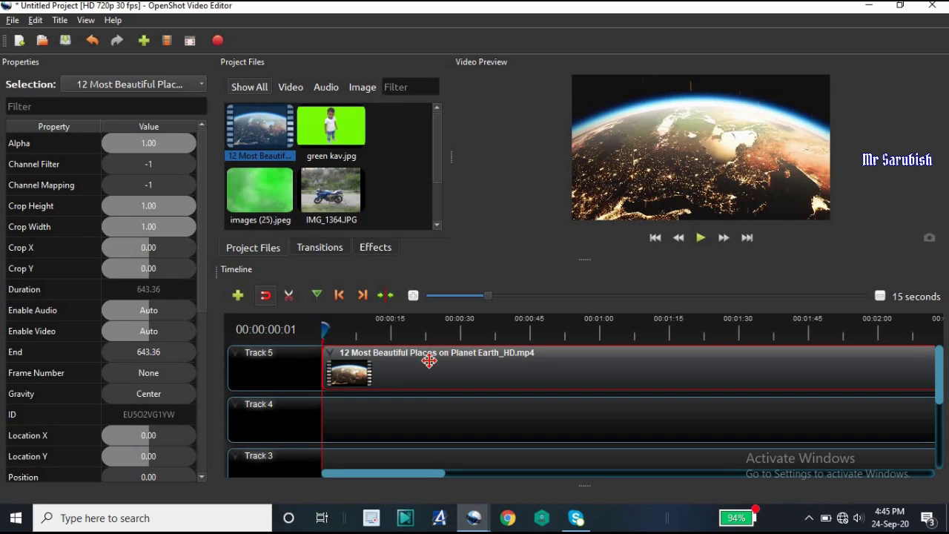
# Step: Play the preview from the start, adjust the system volume, and pause at about 7 seconds
pyautogui.press('XF86AudioLowerVolume')
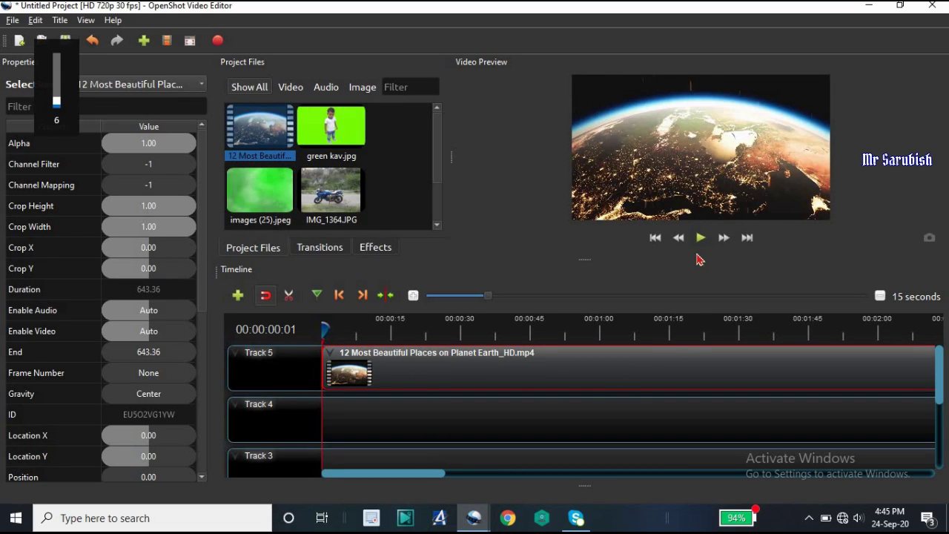
pyautogui.click(700, 238)
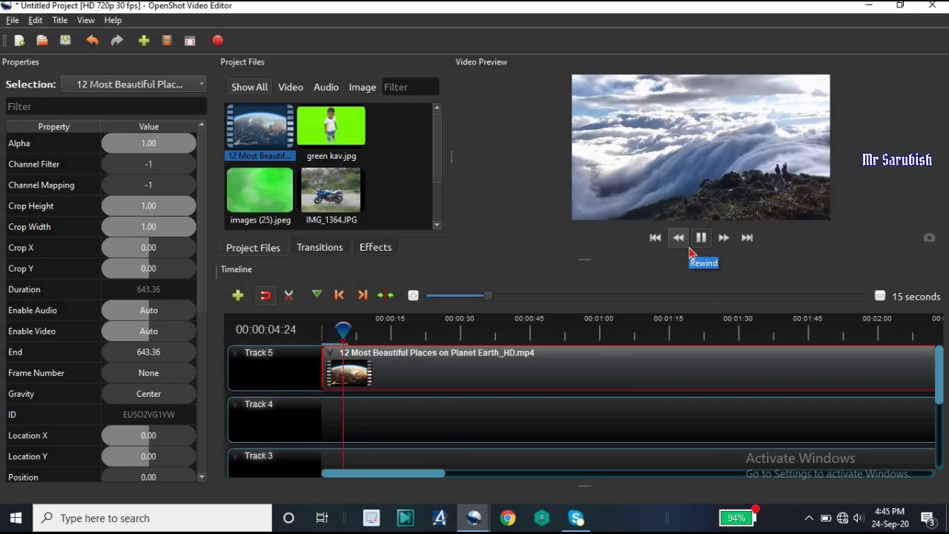
pyautogui.press('XF86AudioLowerVolume')
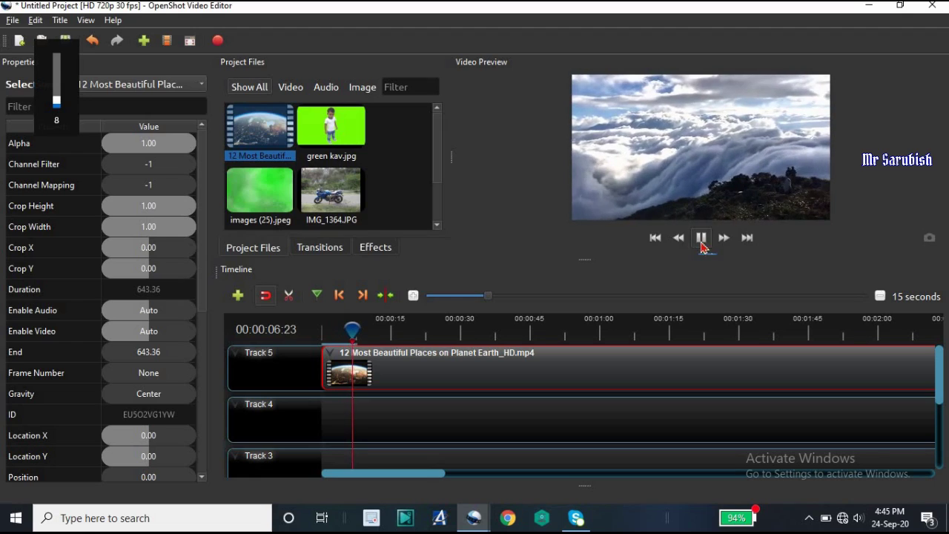
pyautogui.click(702, 239)
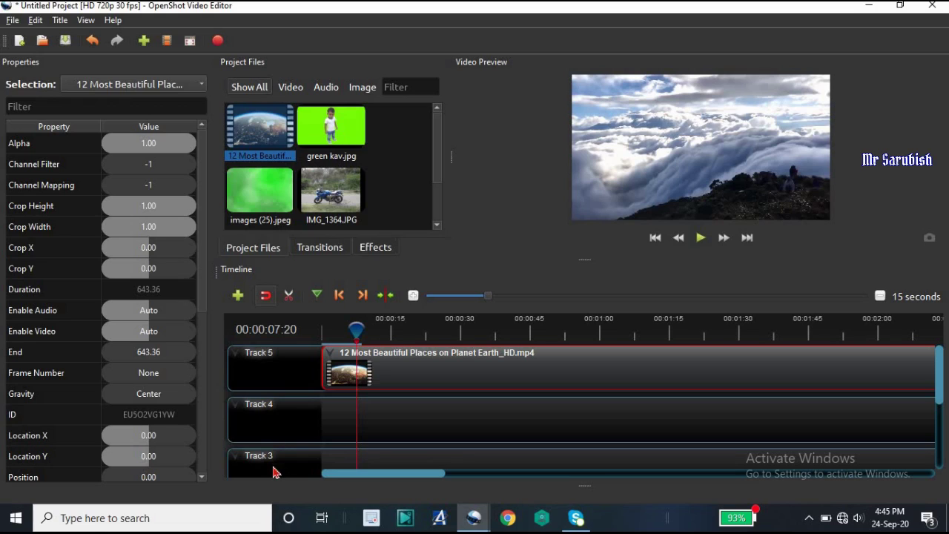
# Step: Add two empty tracks above Track 5 and remove both of them again
pyautogui.click(238, 296)
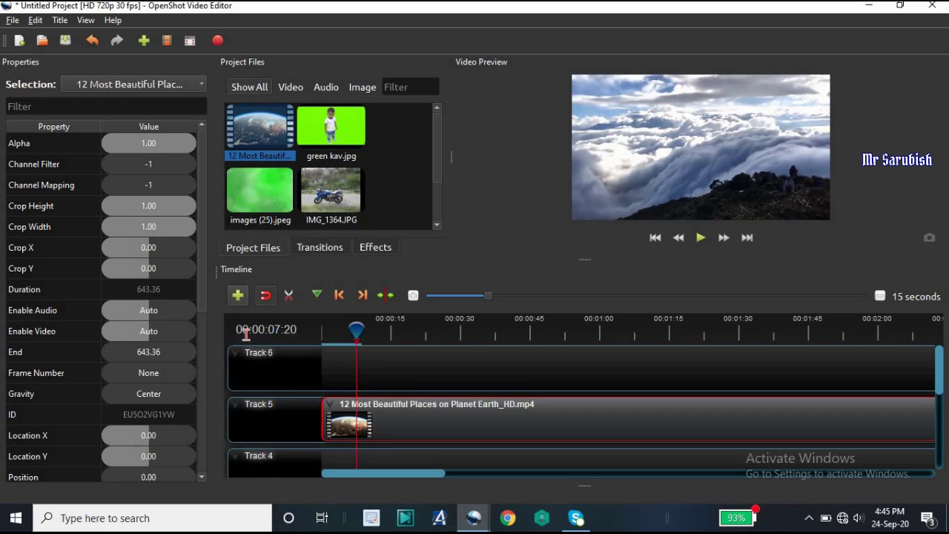
pyautogui.click(238, 296)
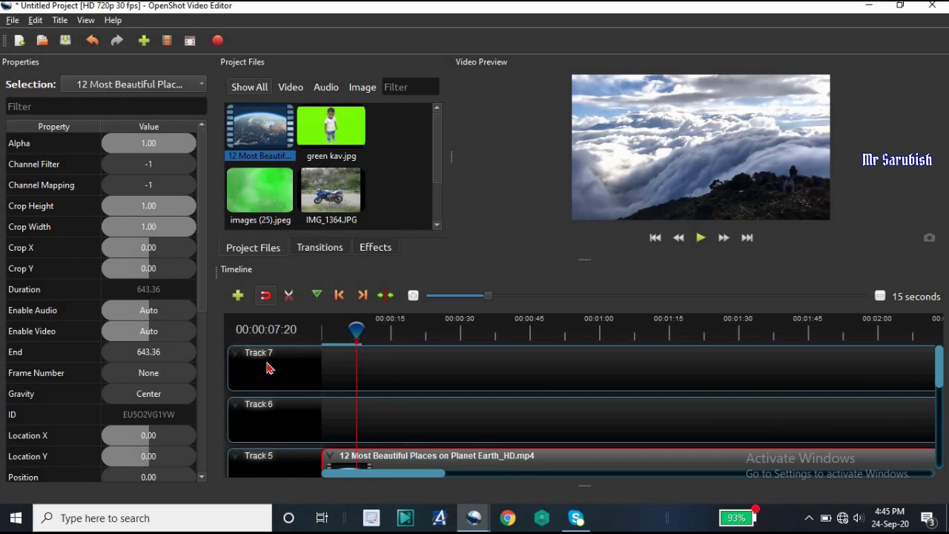
pyautogui.rightClick(274, 369)
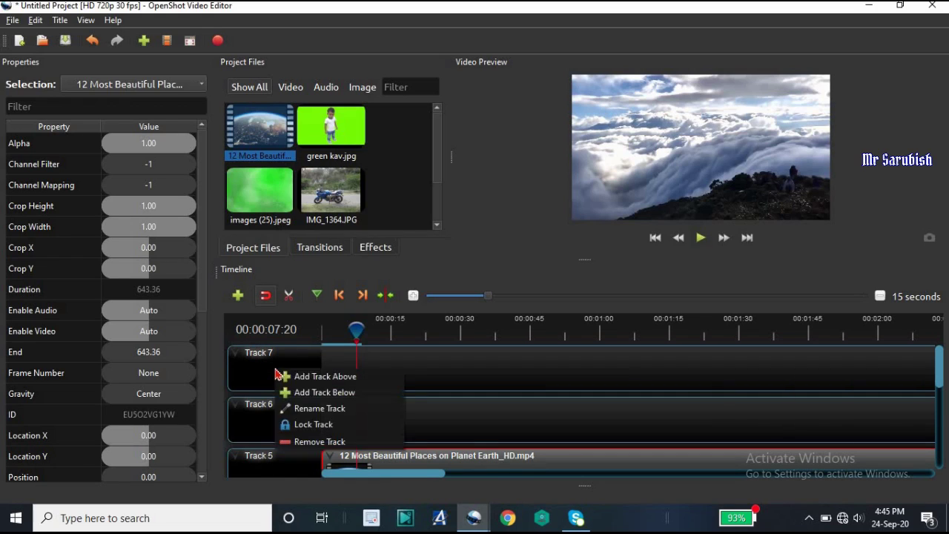
pyautogui.click(314, 443)
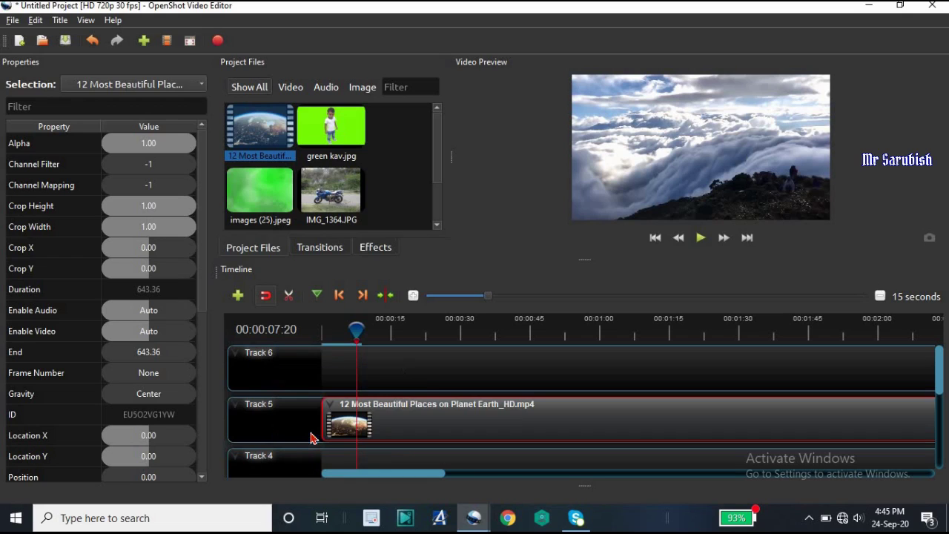
pyautogui.rightClick(279, 372)
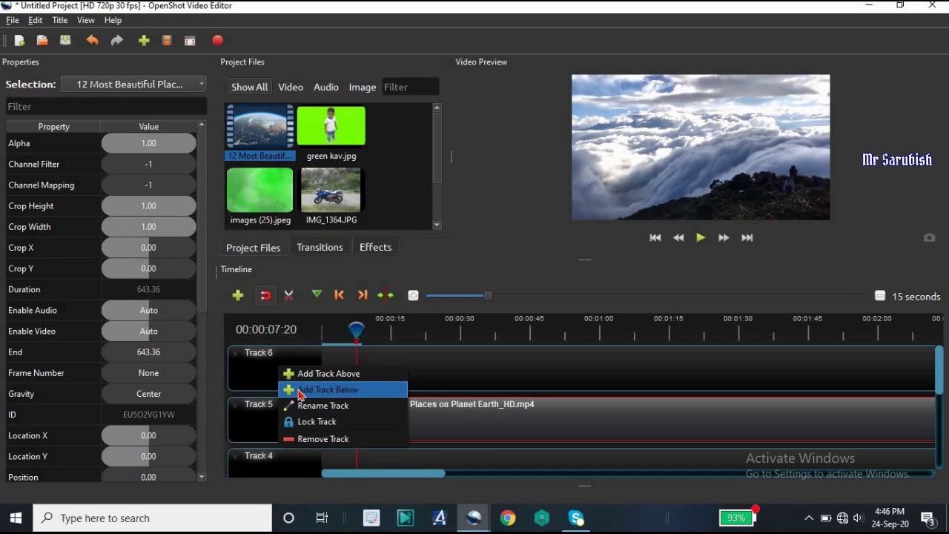
pyautogui.click(346, 439)
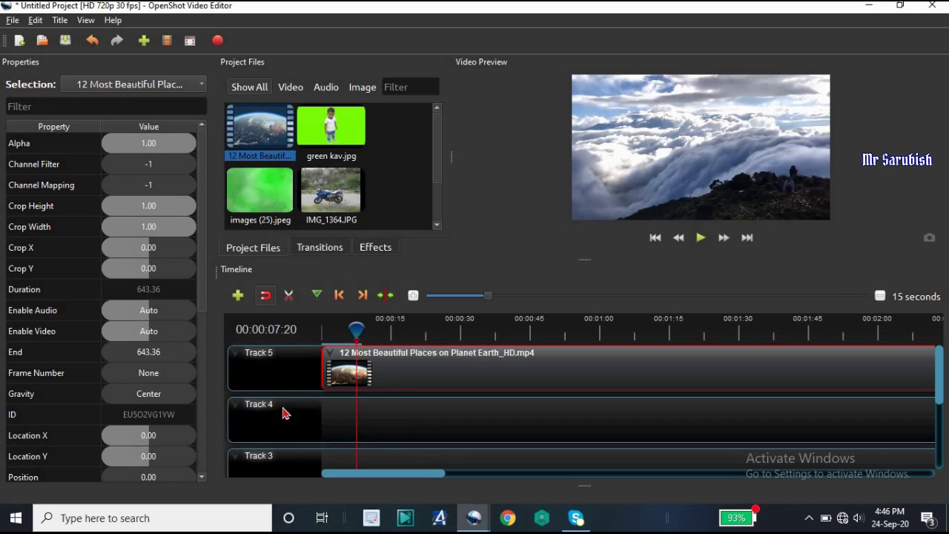
# Step: Cut the Track 5 clip with the Razor tool at about 31.5 s and about 75 s, and switch the tool off
pyautogui.click(291, 297)
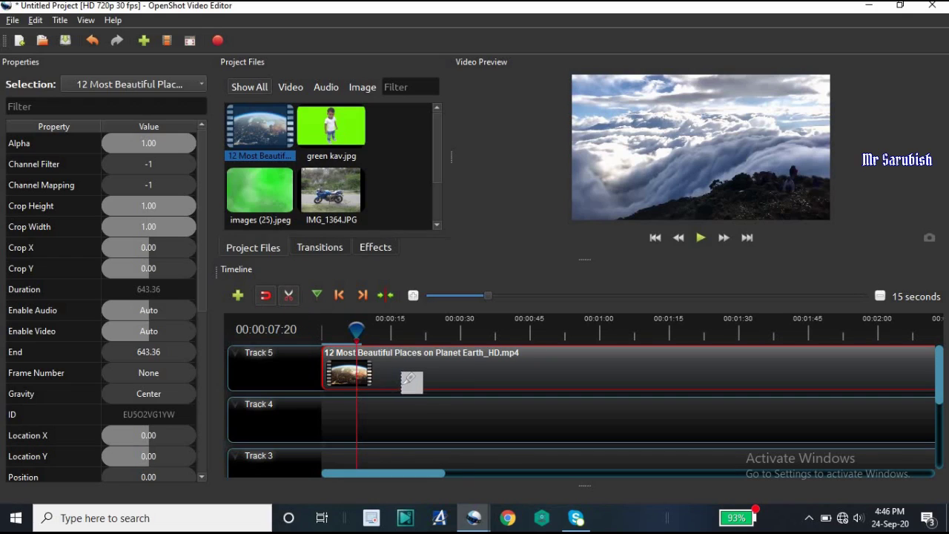
pyautogui.click(467, 360)
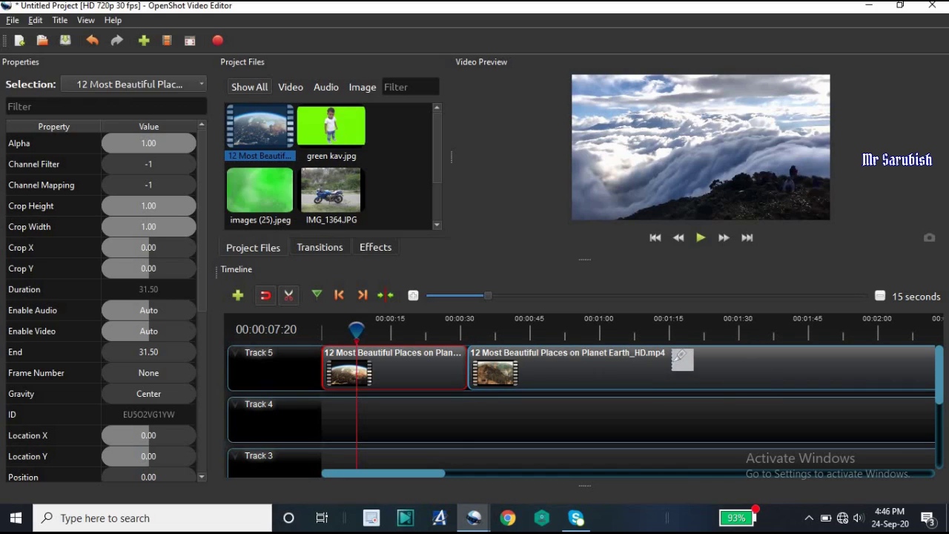
pyautogui.click(671, 357)
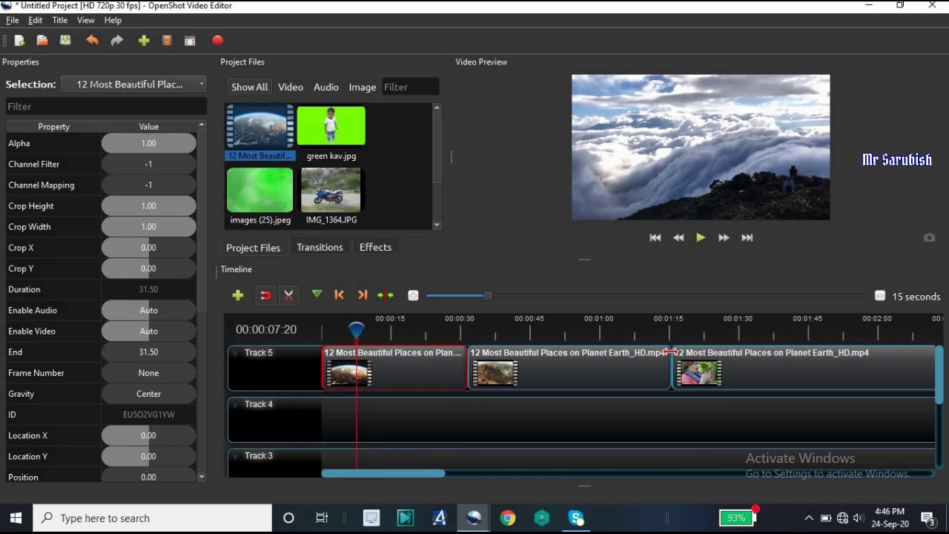
pyautogui.click(290, 296)
# Step: Spread the second and third clips apart on Track 5, and close the gaps by snapping each clip to the preceding one
pyautogui.moveTo(722, 374); pyautogui.dragTo(785, 362)
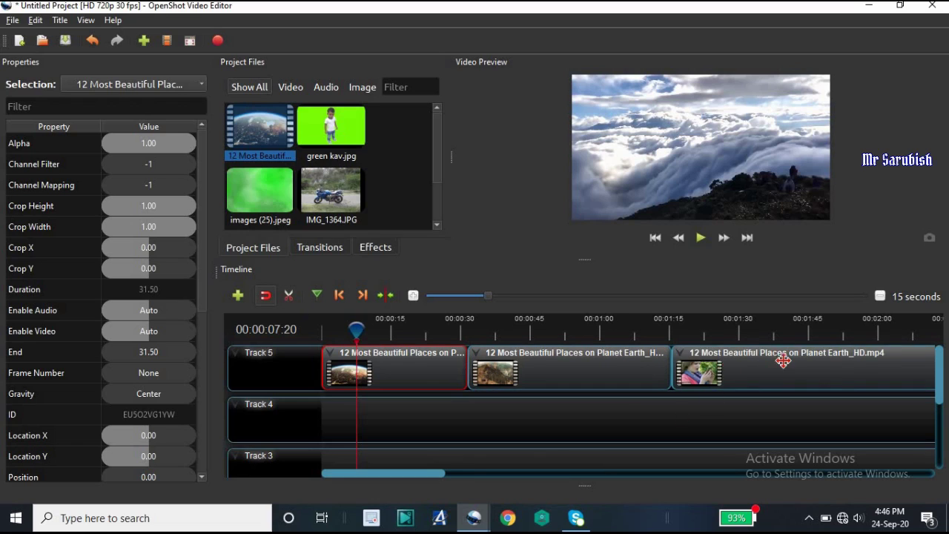
pyautogui.moveTo(618, 371); pyautogui.dragTo(665, 365)
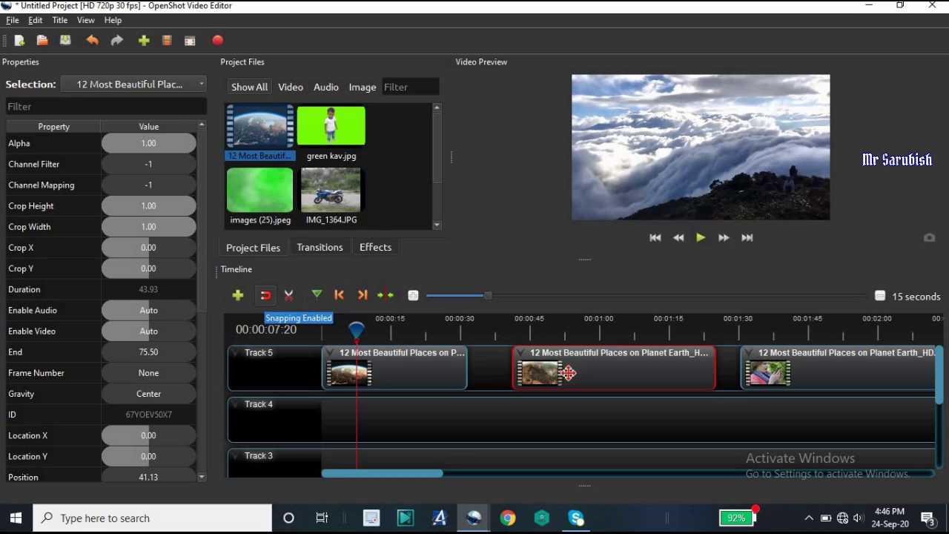
pyautogui.moveTo(564, 374); pyautogui.dragTo(519, 362)
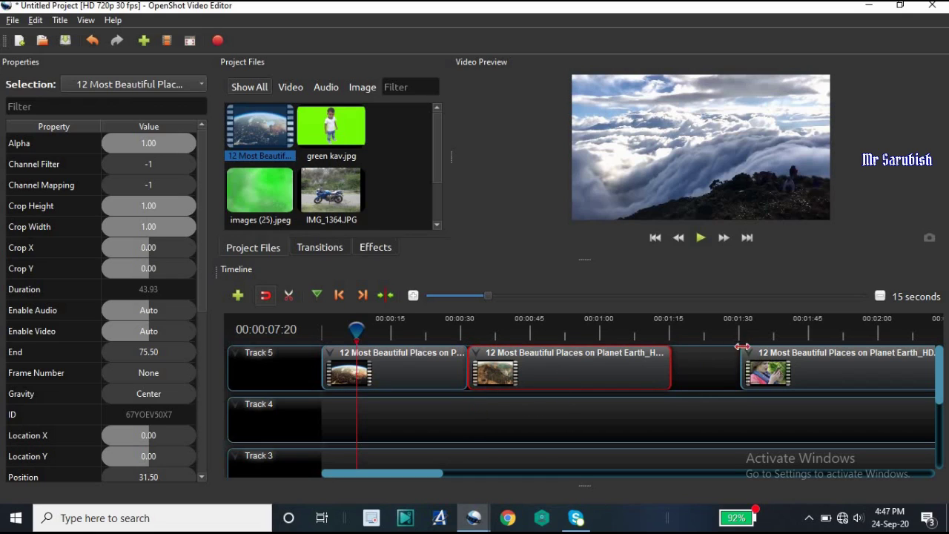
pyautogui.moveTo(753, 353); pyautogui.dragTo(672, 351)
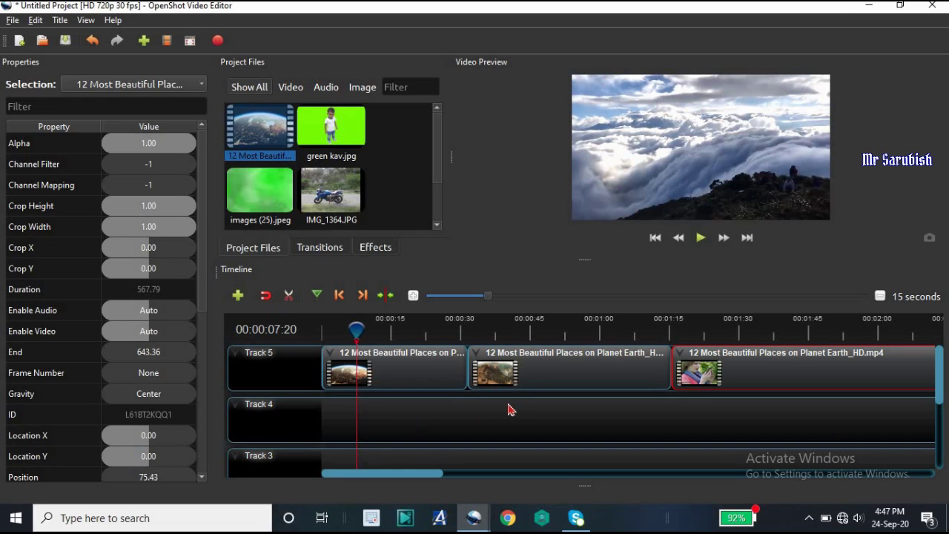
# Step: Move the second clip on Track 5 without snapping to about 36 s so it overlaps the third clip, and re-enable snapping
pyautogui.moveTo(511, 377); pyautogui.dragTo(570, 361)
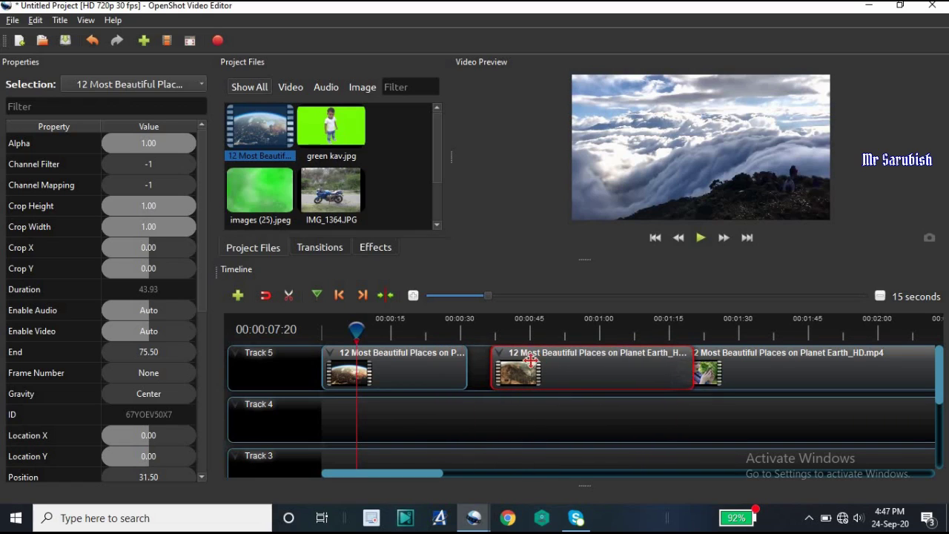
pyautogui.click(289, 297)
pyautogui.click(268, 296)
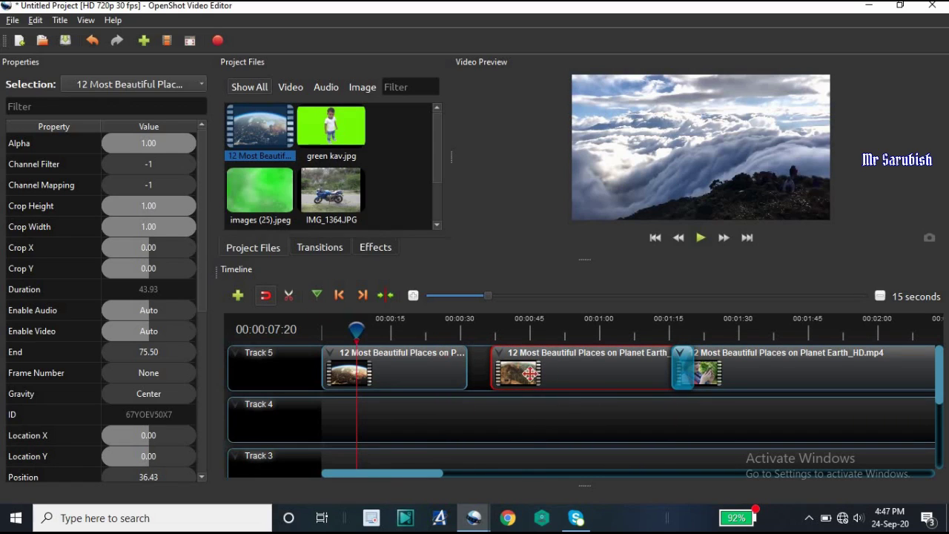
# Step: Snap the second and third Track 5 clips each to the preceding clip, and remove the Fade transition left between them
pyautogui.moveTo(554, 369); pyautogui.dragTo(531, 365)
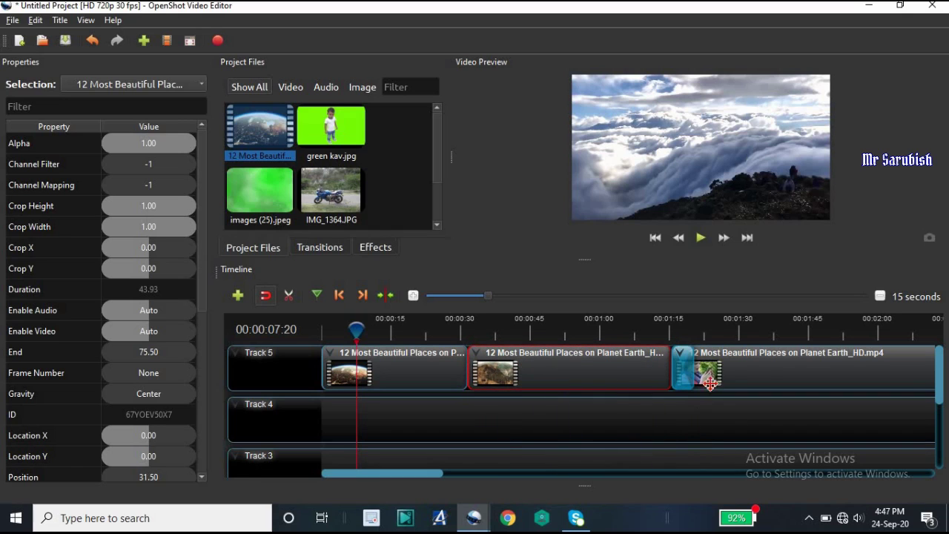
pyautogui.moveTo(724, 364); pyautogui.dragTo(771, 360)
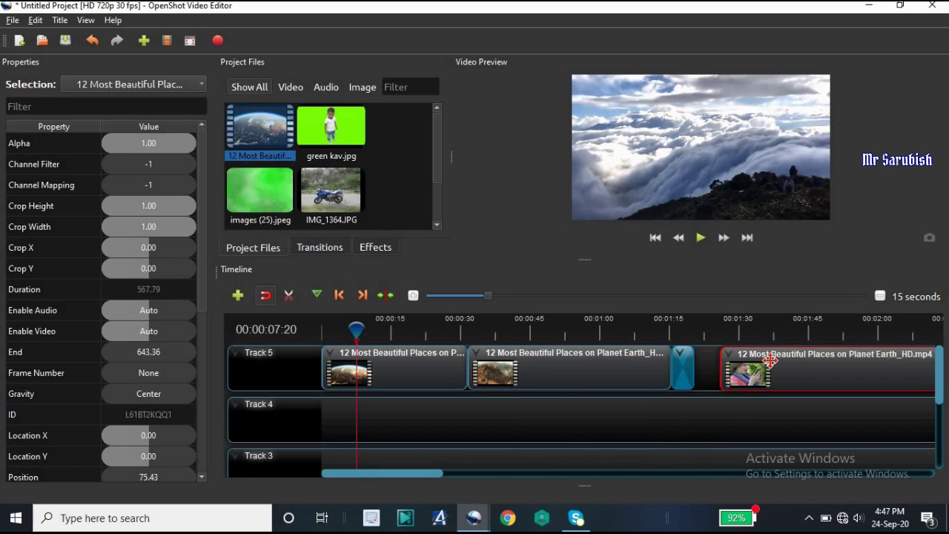
pyautogui.rightClick(684, 369)
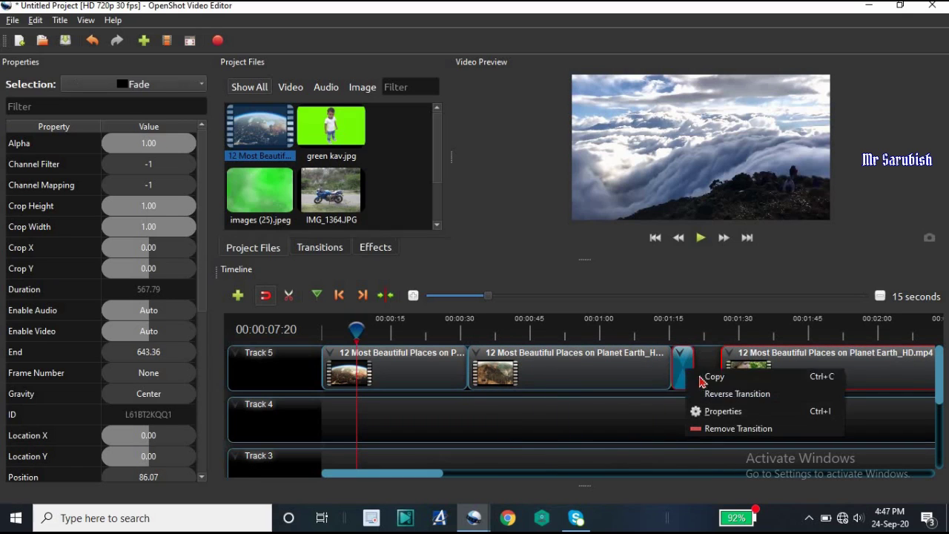
pyautogui.click(731, 428)
pyautogui.moveTo(727, 368); pyautogui.dragTo(683, 369)
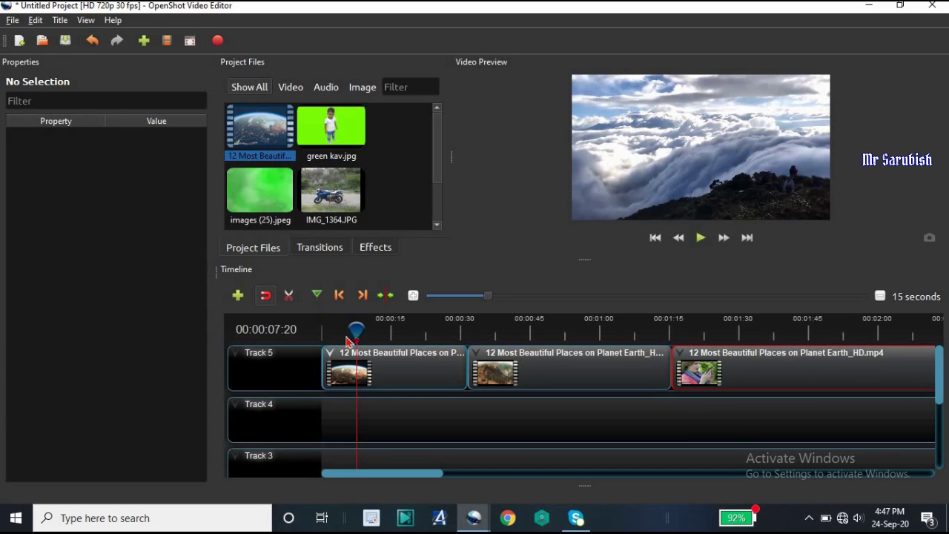
# Step: Add timeline markers at 00:00:15:28, 00:00:38:13, 00:00:51:06 and 00:01:10:16
pyautogui.moveTo(356, 330); pyautogui.dragTo(321, 331)
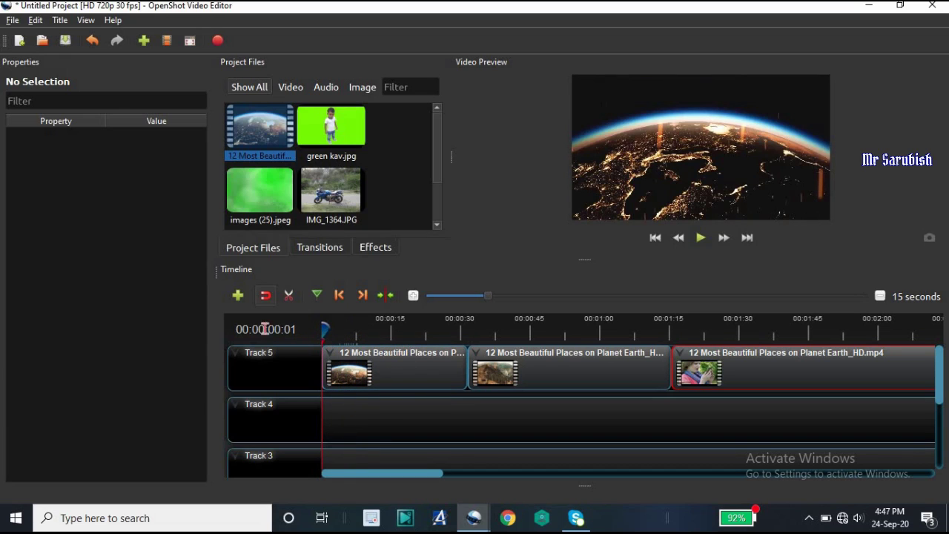
pyautogui.moveTo(327, 331); pyautogui.dragTo(396, 335)
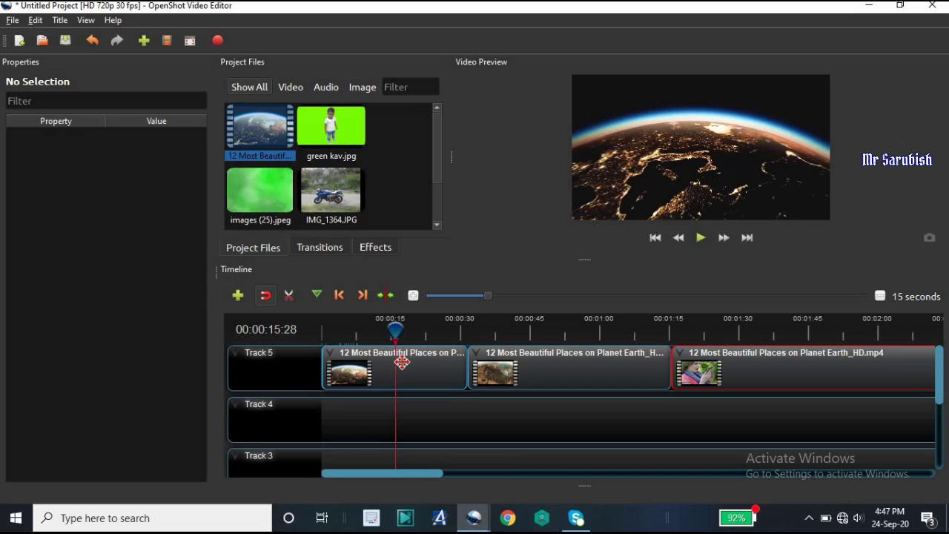
pyautogui.click(320, 298)
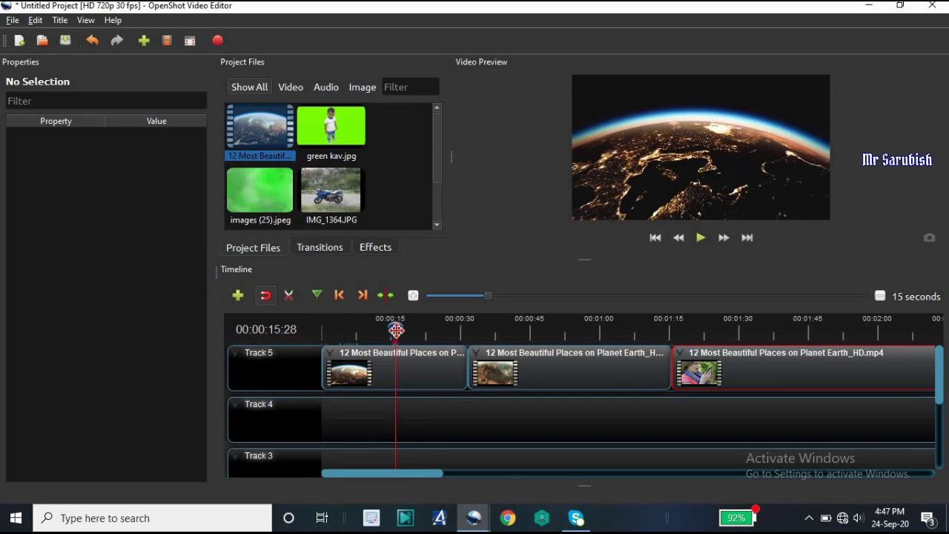
pyautogui.moveTo(396, 331); pyautogui.dragTo(507, 332)
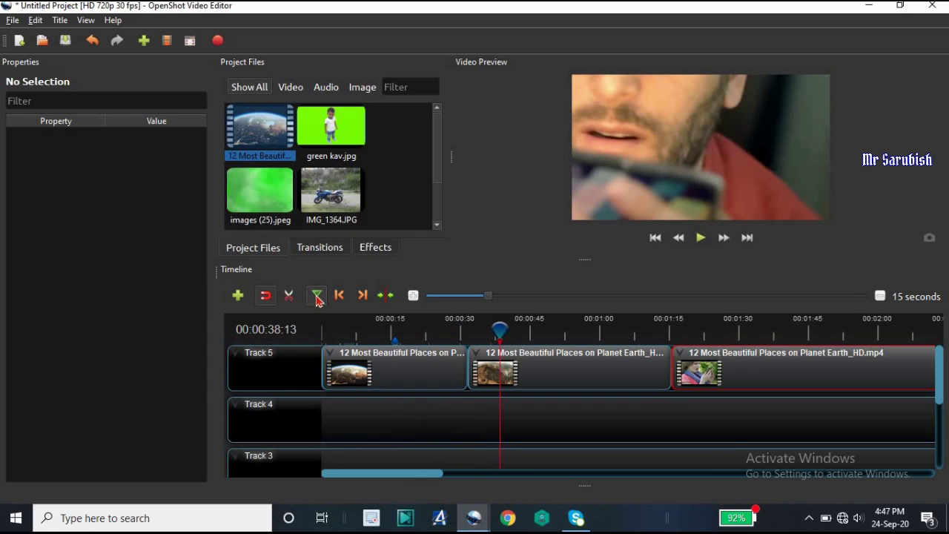
pyautogui.click(511, 332)
pyautogui.click(559, 332)
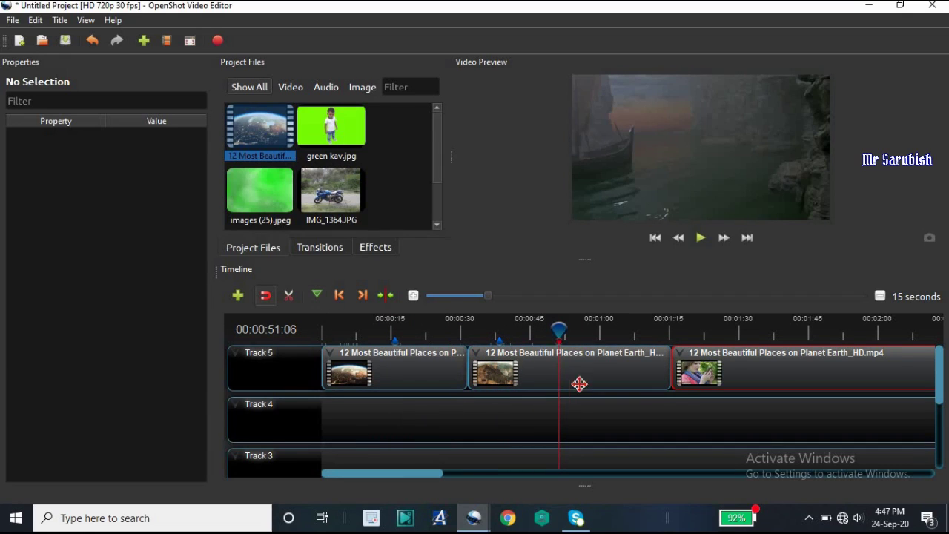
pyautogui.click(649, 333)
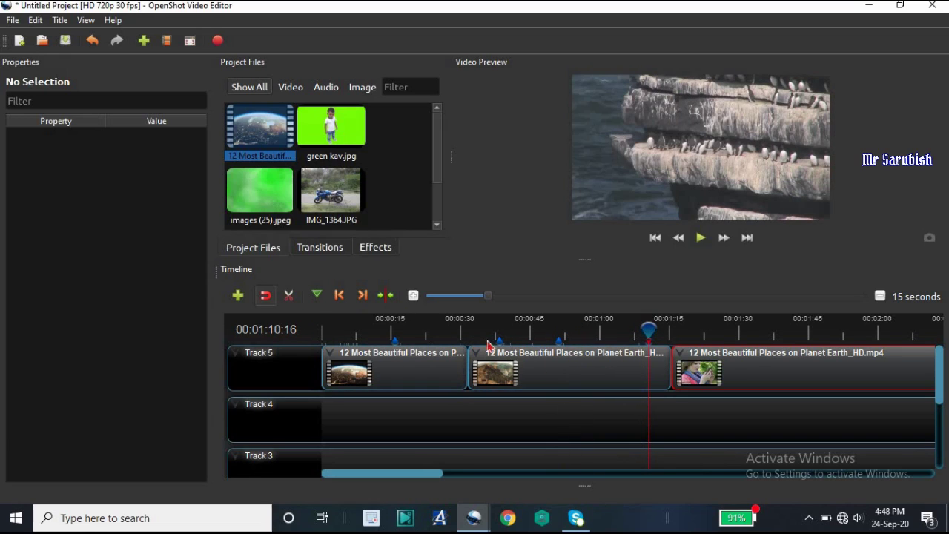
# Step: Step the playhead back through the markers to the first one, and forward again to the last one
pyautogui.click(341, 297)
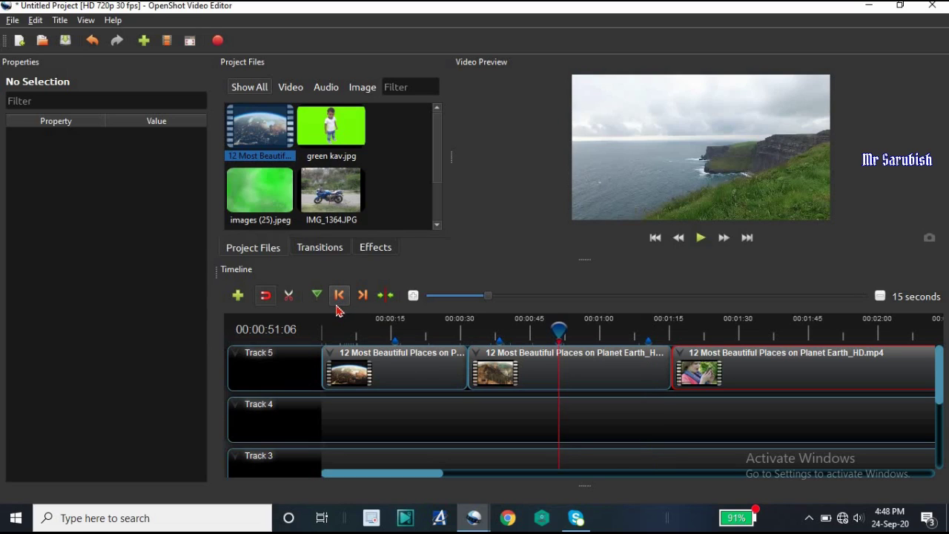
pyautogui.click(342, 299)
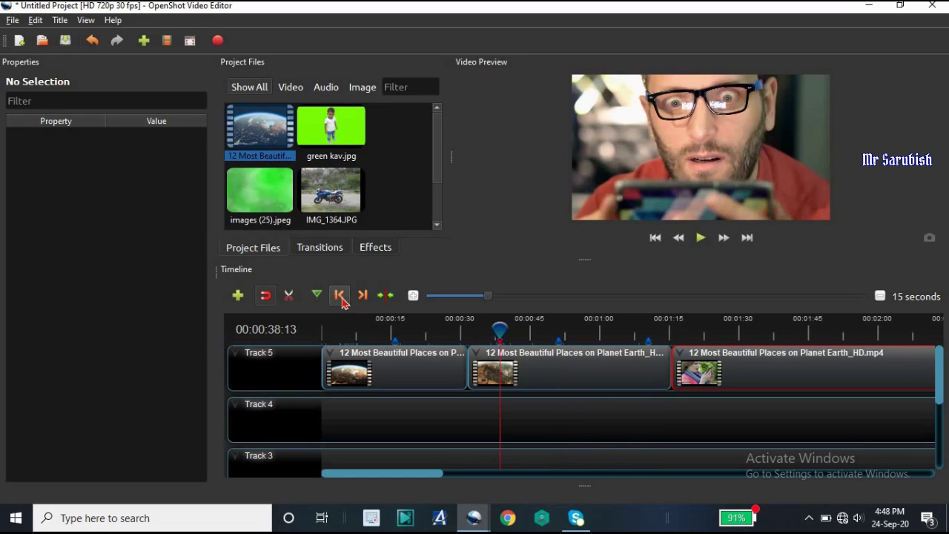
pyautogui.click(342, 298)
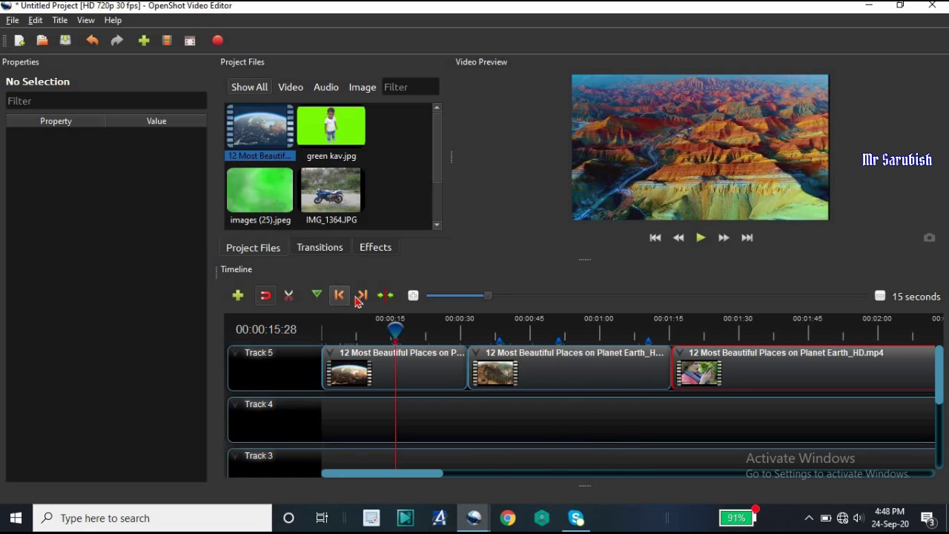
pyautogui.click(361, 297)
pyautogui.click(361, 296)
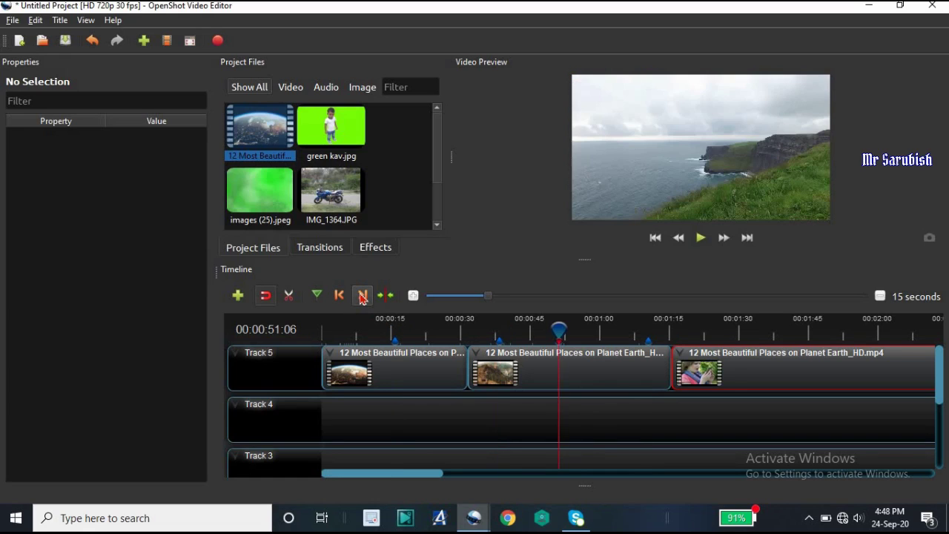
pyautogui.click(361, 297)
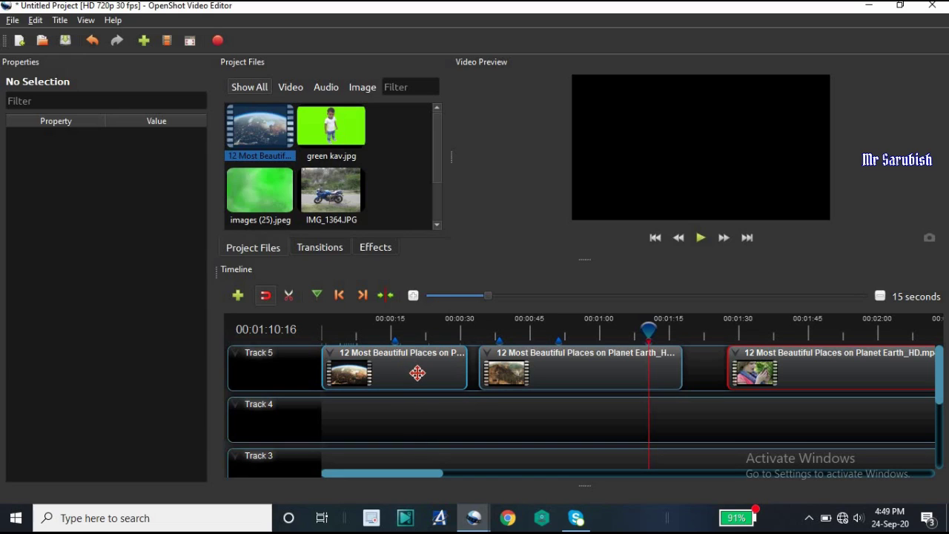
# Step: Try timeline scales of 10, 5 and 45 seconds, move the playhead to 00:01:02:25, and return the scale to 10 seconds
pyautogui.click(473, 296)
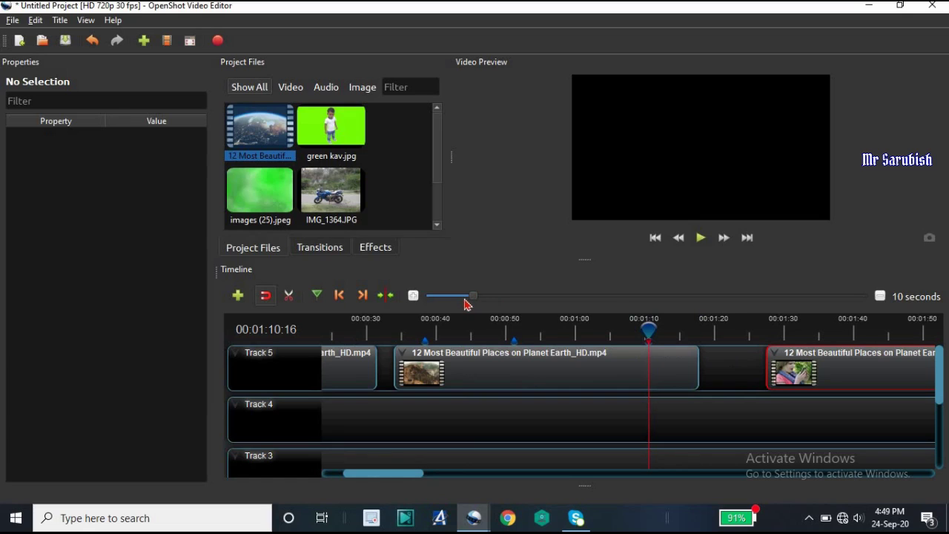
pyautogui.click(464, 298)
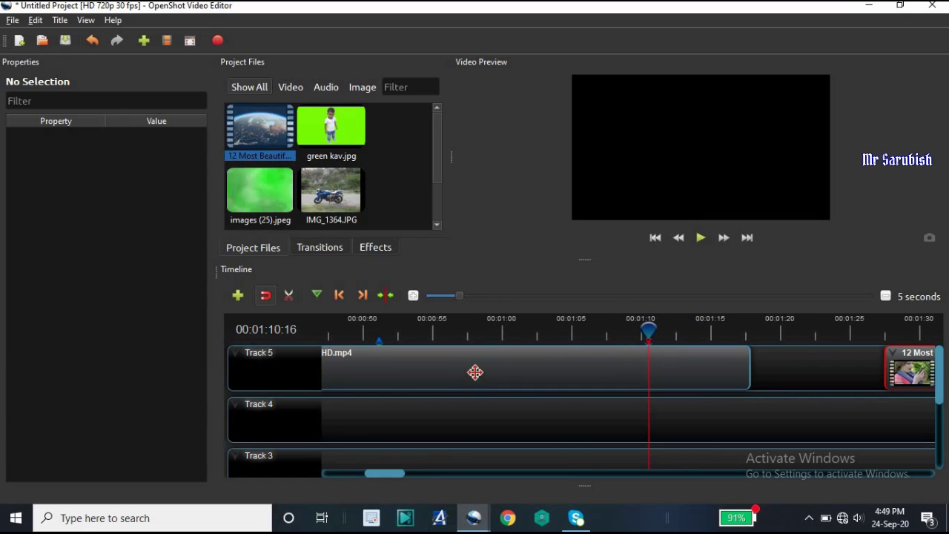
pyautogui.moveTo(601, 336); pyautogui.dragTo(542, 330)
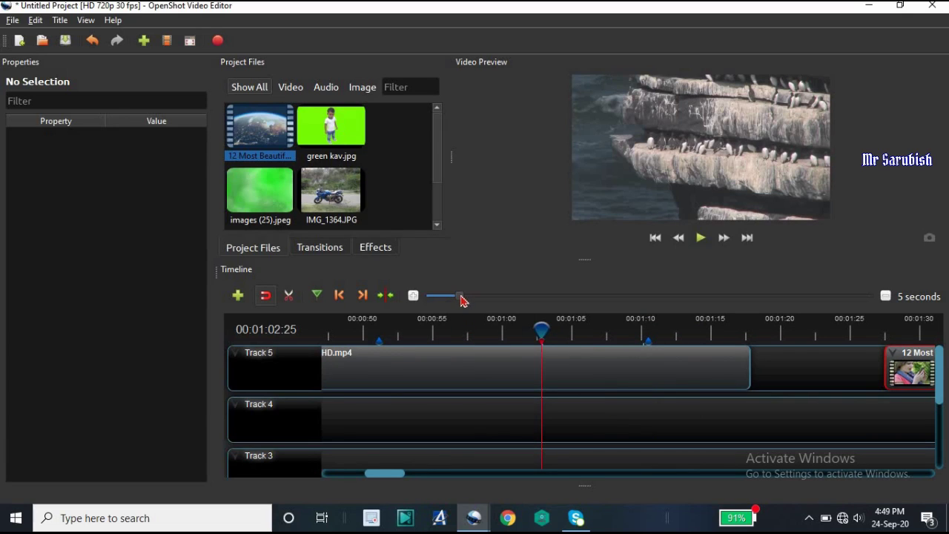
pyautogui.moveTo(471, 296); pyautogui.dragTo(535, 304)
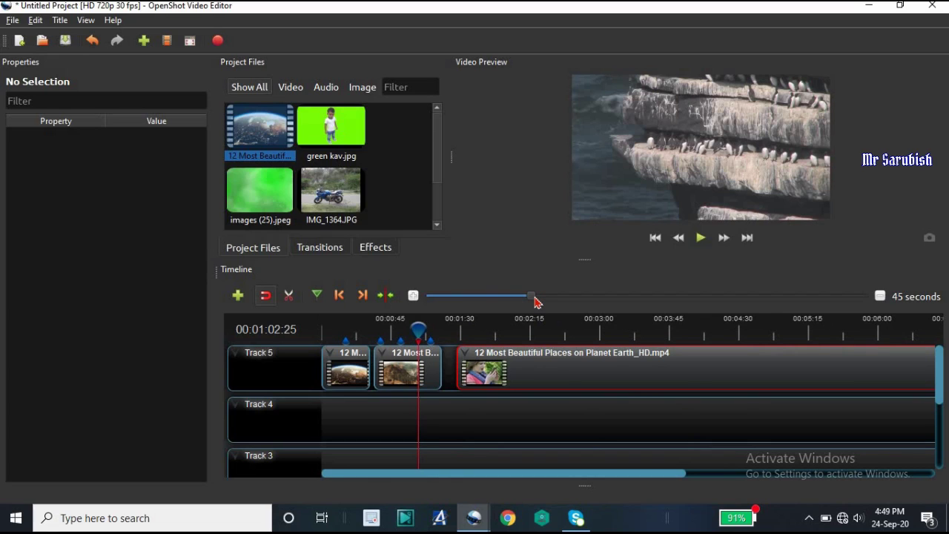
pyautogui.moveTo(529, 300); pyautogui.dragTo(474, 302)
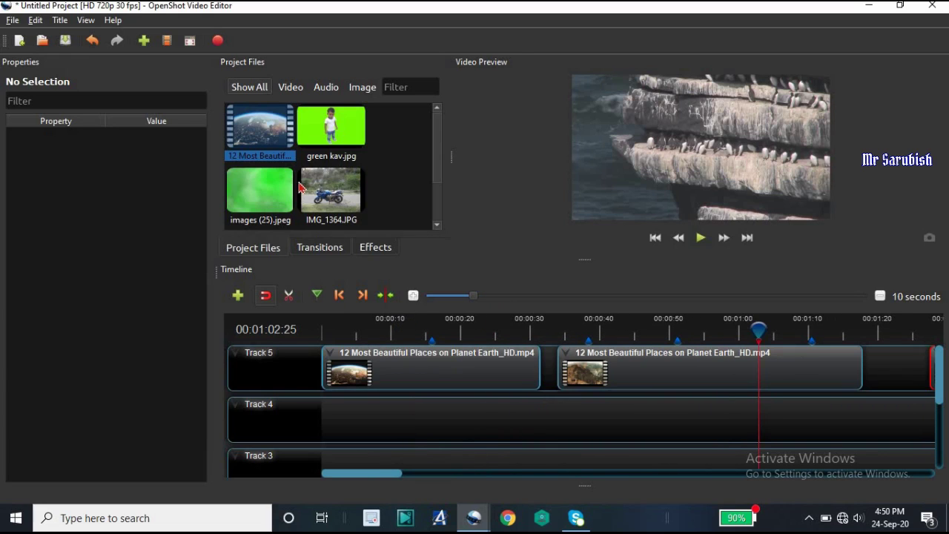
# Step: Place You Are My Darling HD 720p.mp4 on Track 4 and delete it again, snapping the second Track 5 clip to the first
pyautogui.scroll(-1, 321, 147)
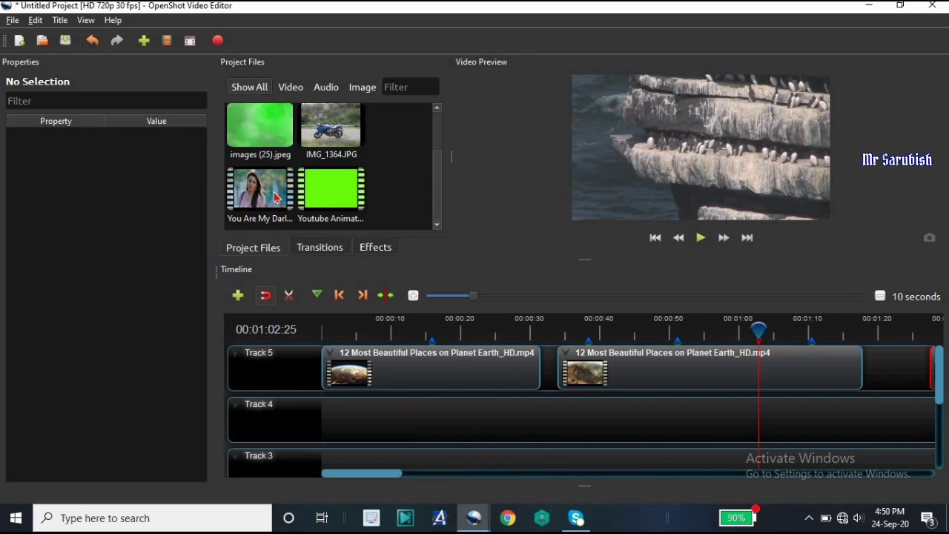
pyautogui.moveTo(260, 197); pyautogui.dragTo(472, 431)
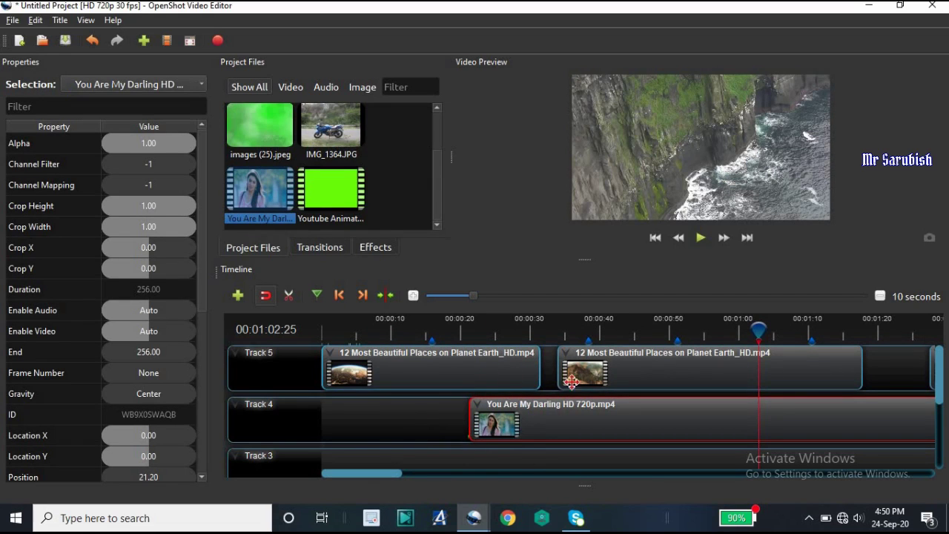
pyautogui.moveTo(586, 372); pyautogui.dragTo(570, 372)
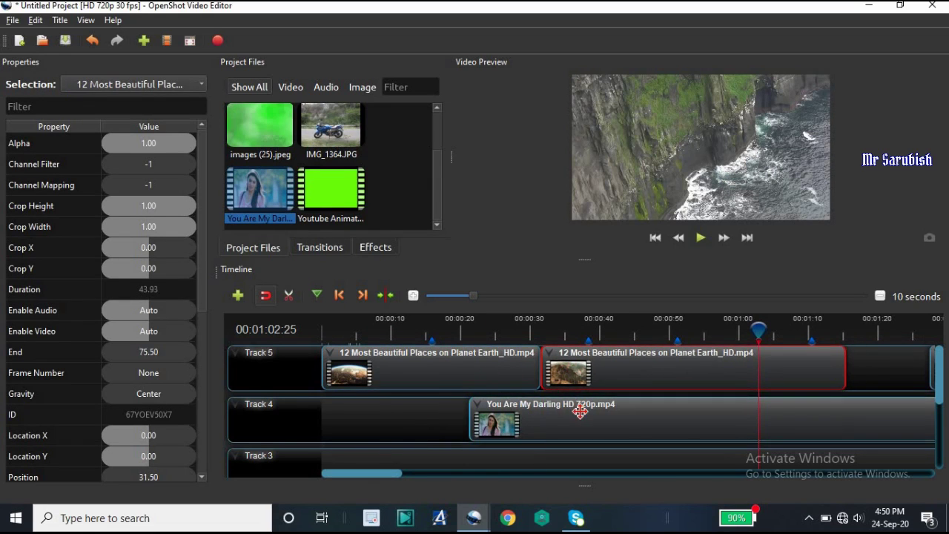
pyautogui.click(579, 415)
pyautogui.press('Delete')
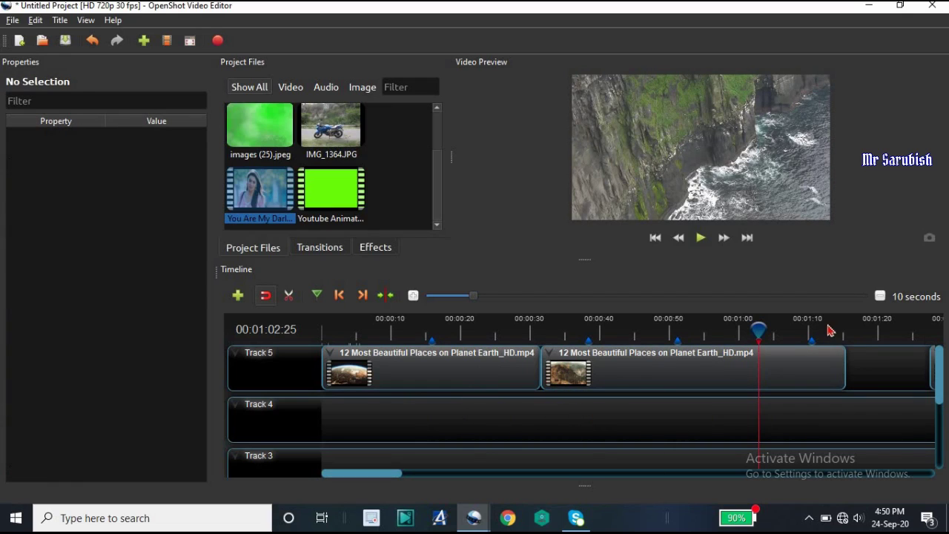
# Step: Play the timeline from about 21 s across the join between the first two Track 5 clips, and pause at about 33 s
pyautogui.click(339, 295)
pyautogui.click(339, 295)
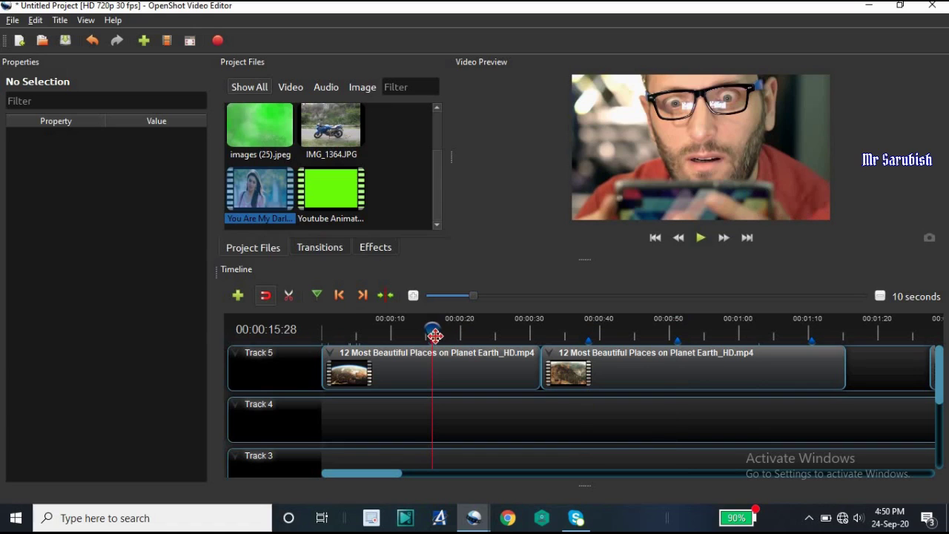
pyautogui.moveTo(438, 332)
pyautogui.mouseDown()
pyautogui.moveTo(463, 333)
pyautogui.moveTo(454, 333)
pyautogui.mouseUp()
pyautogui.click(466, 331)
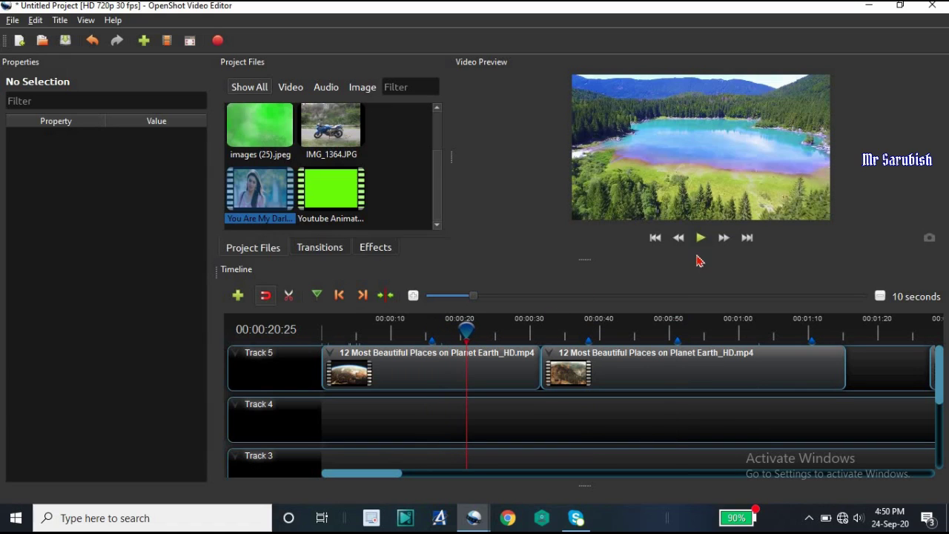
pyautogui.click(701, 238)
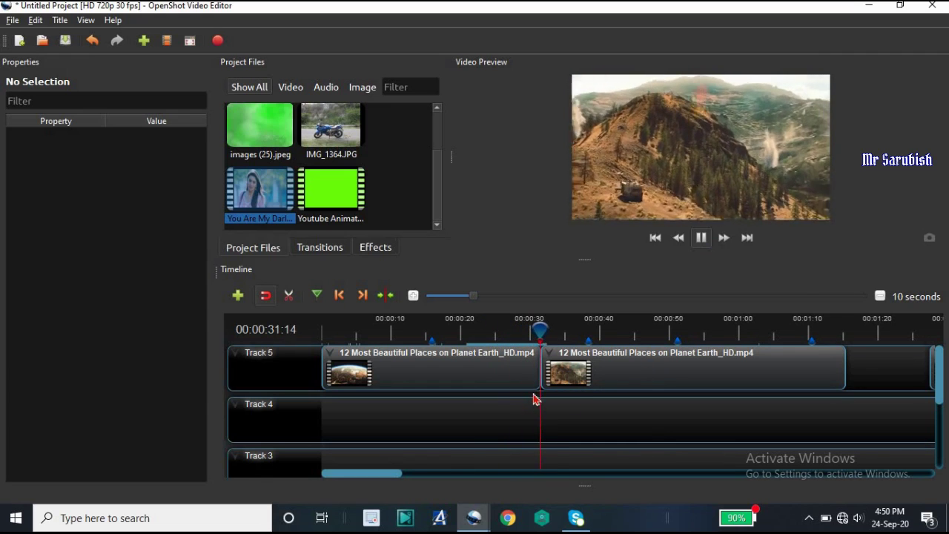
pyautogui.press('space')
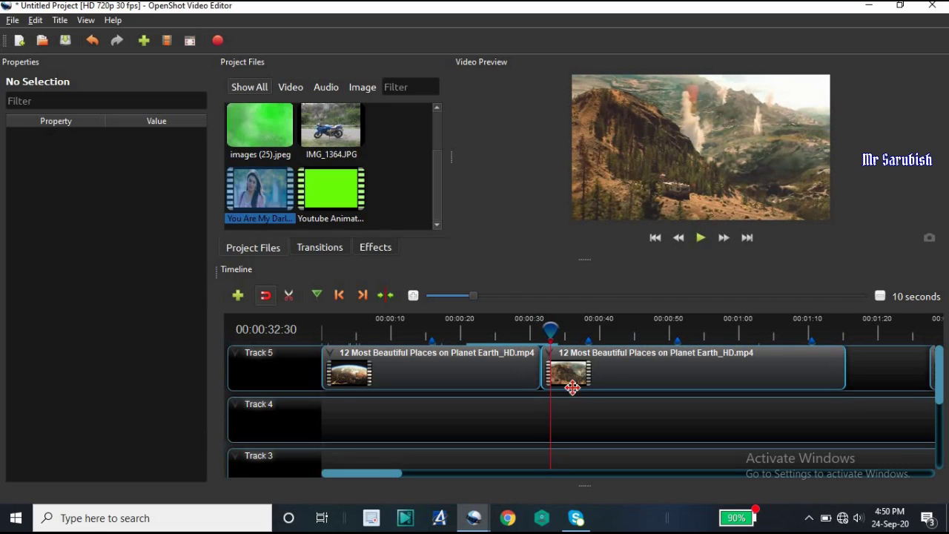
# Step: Move the second Track 5 clip to 38.40 s and trim its start to about 45 s
pyautogui.moveTo(581, 375); pyautogui.dragTo(631, 374)
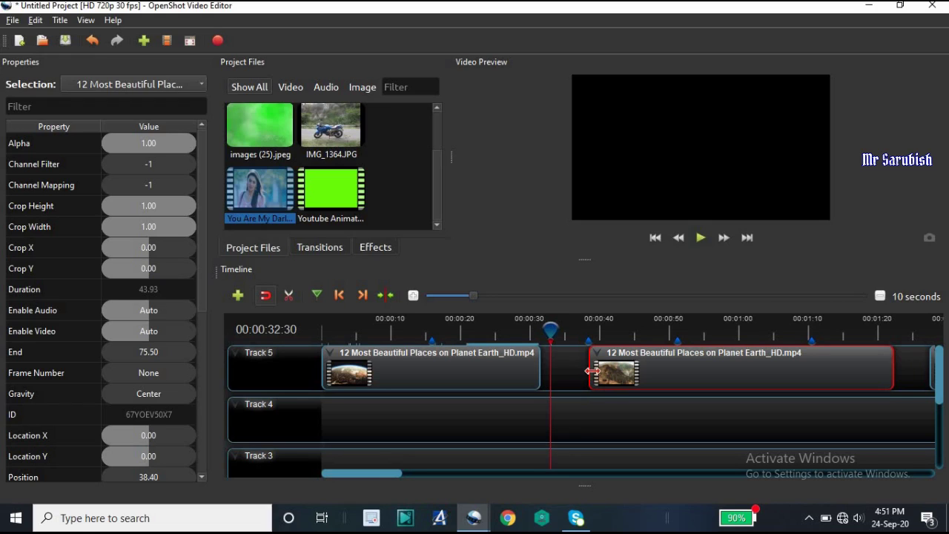
pyautogui.moveTo(592, 371); pyautogui.dragTo(629, 374)
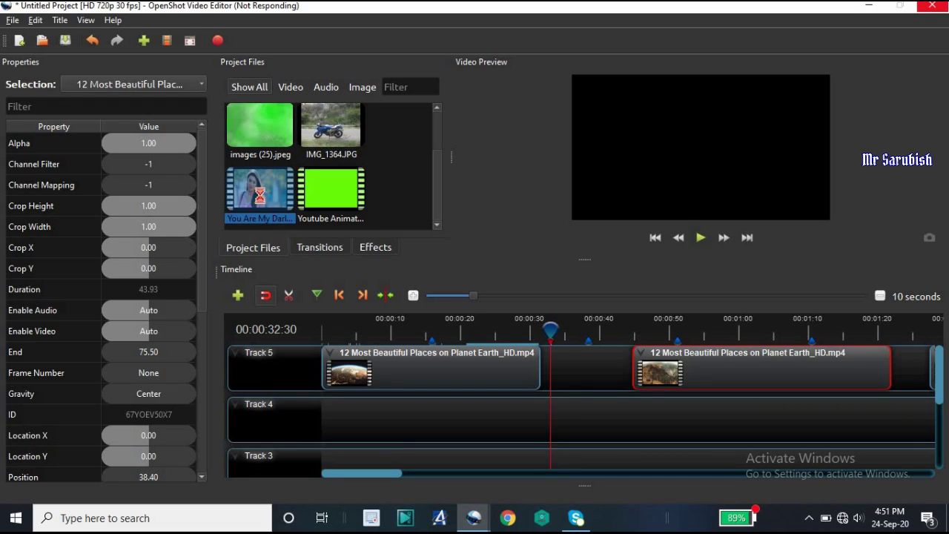
# Step: Place You Are My Darling HD 720p.mp4 on Track 4 at 31.50 s, and play the timeline from about 28 s to 40 s
pyautogui.moveTo(260, 194); pyautogui.dragTo(498, 427)
pyautogui.moveTo(572, 422); pyautogui.dragTo(615, 422)
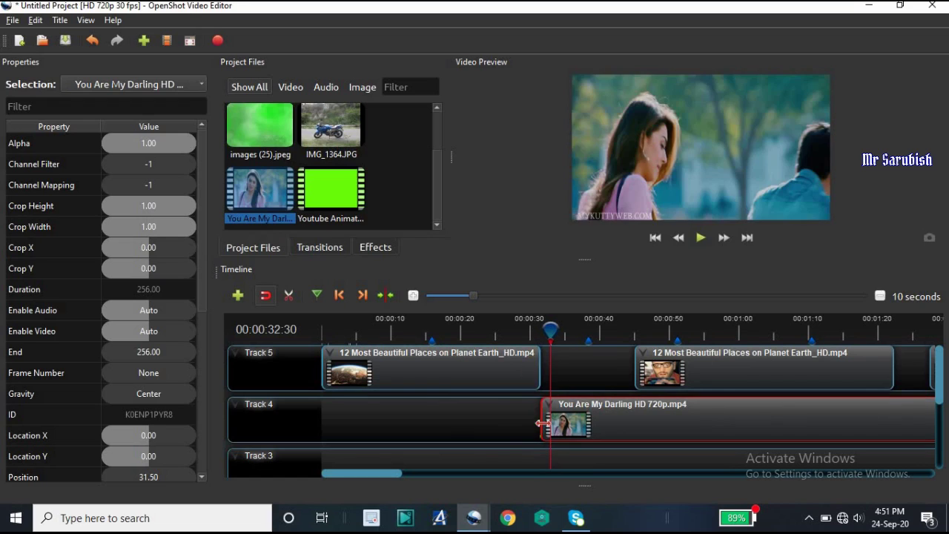
pyautogui.moveTo(552, 332); pyautogui.dragTo(516, 332)
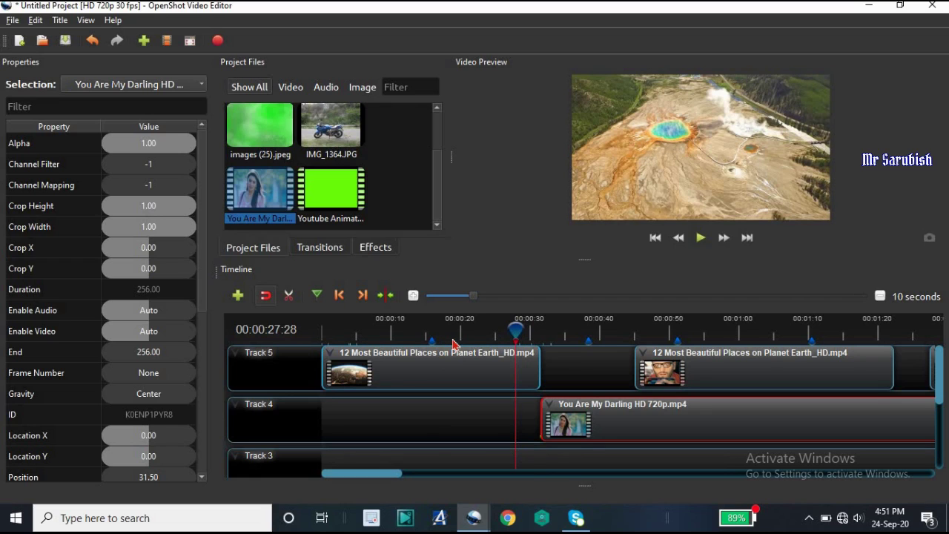
pyautogui.click(701, 238)
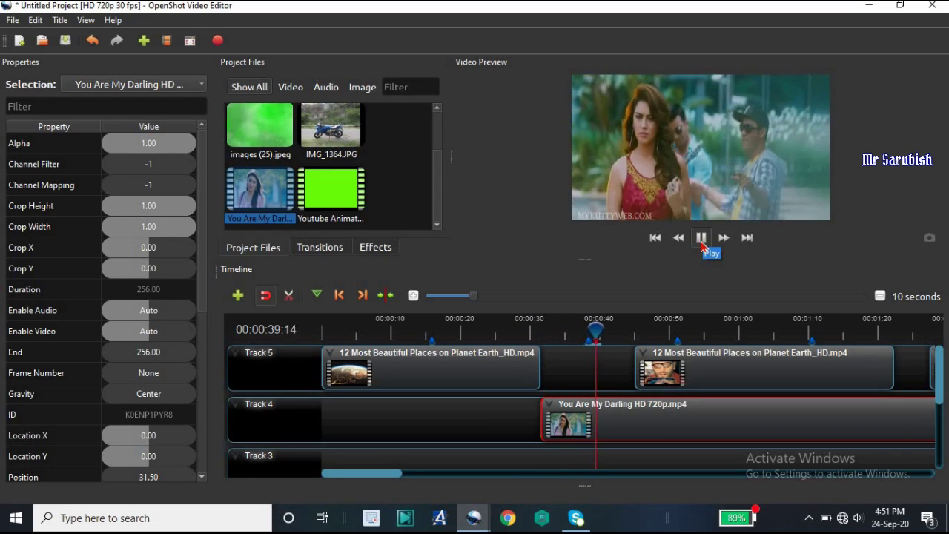
pyautogui.click(702, 243)
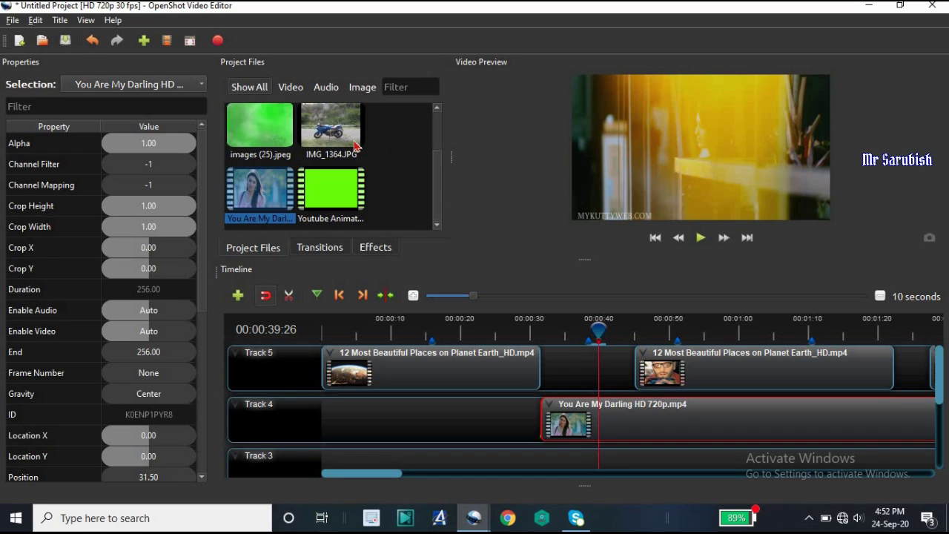
# Step: Place the image IMG_1364.JPG on Track 4 at 6.00 s, before the video clip
pyautogui.moveTo(333, 139); pyautogui.dragTo(371, 423)
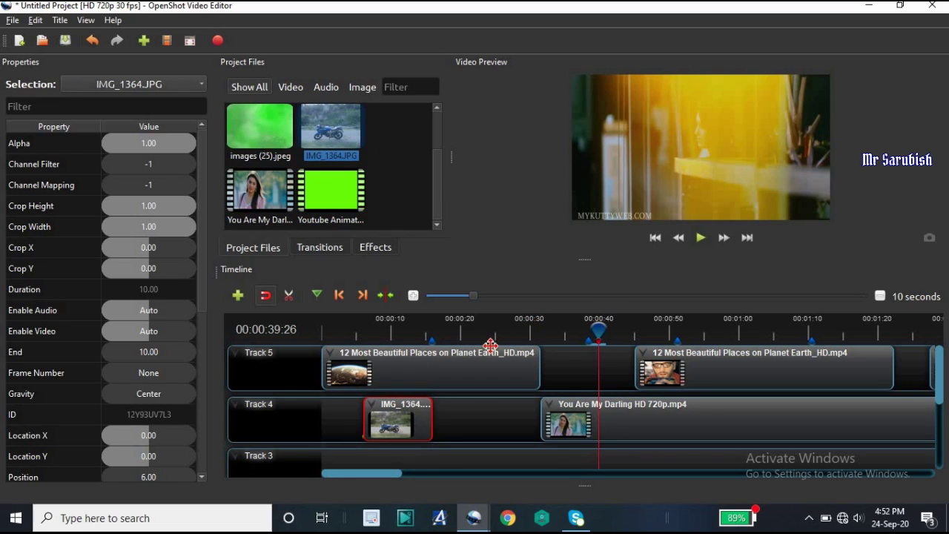
pyautogui.rightClick(471, 364)
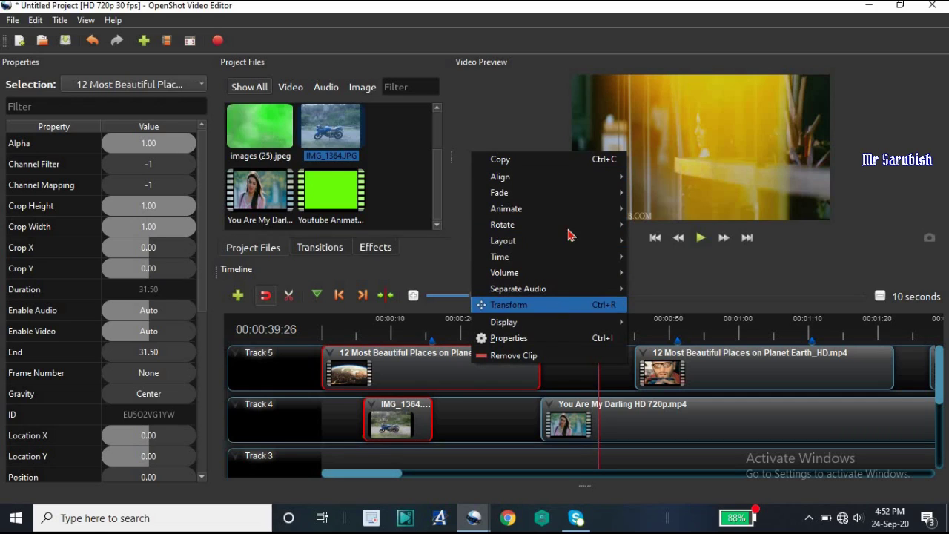
pyautogui.moveTo(574, 187)
pyautogui.moveTo(615, 186)
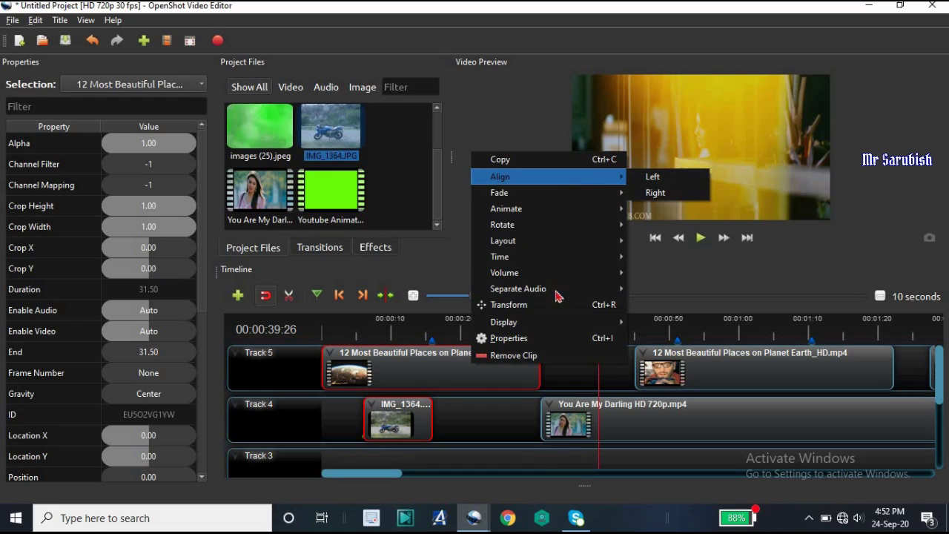
pyautogui.click(519, 427)
# Step: Set the first Track 5 clip's Alpha to 0.36 at 00:00:06:07 on the timeline
pyautogui.click(448, 354)
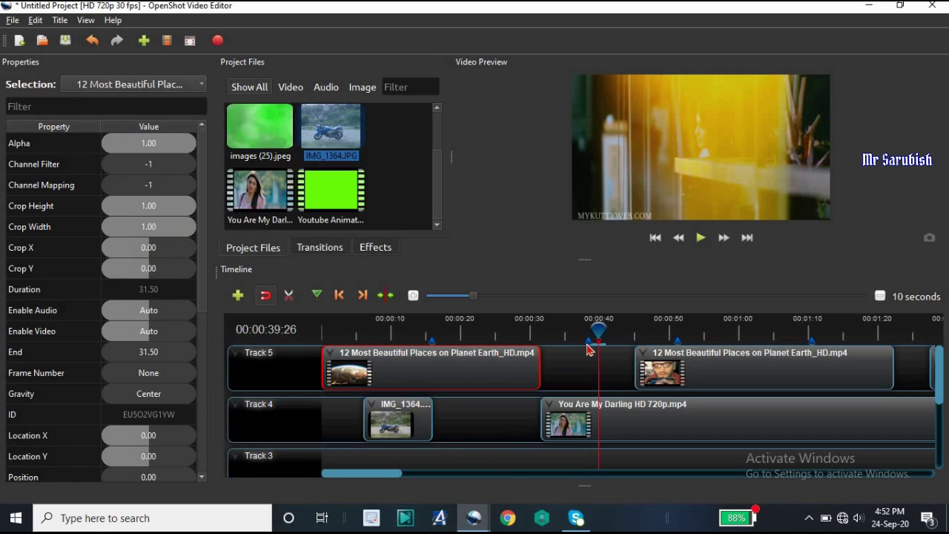
pyautogui.click(179, 151)
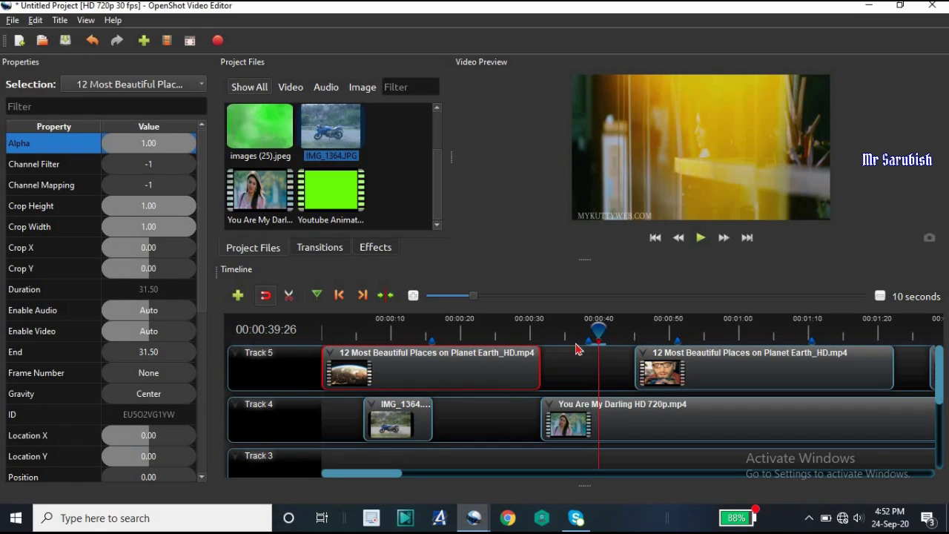
pyautogui.click(503, 325)
pyautogui.moveTo(460, 321); pyautogui.dragTo(388, 346)
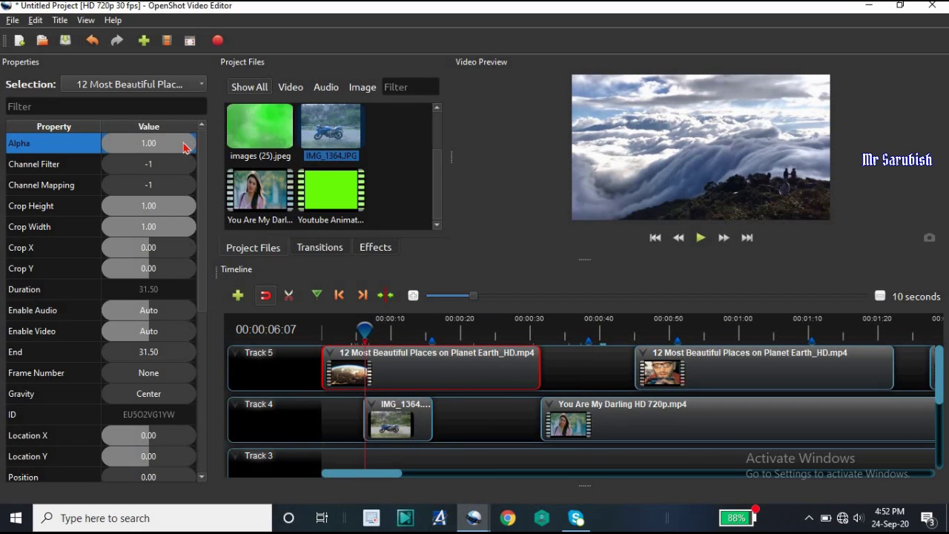
pyautogui.moveTo(185, 149); pyautogui.dragTo(152, 146)
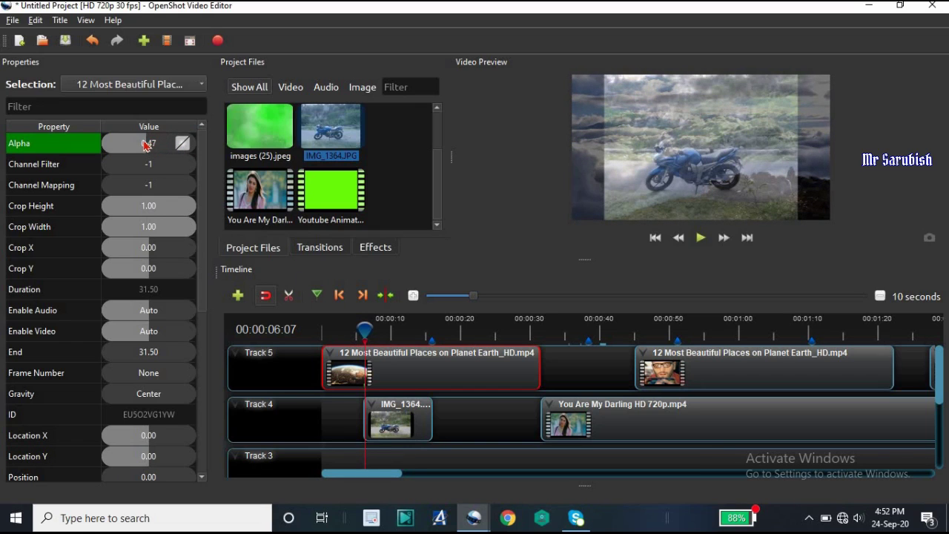
pyautogui.moveTo(138, 146)
pyautogui.mouseDown()
pyautogui.moveTo(112, 150)
pyautogui.moveTo(137, 152)
pyautogui.mouseUp()
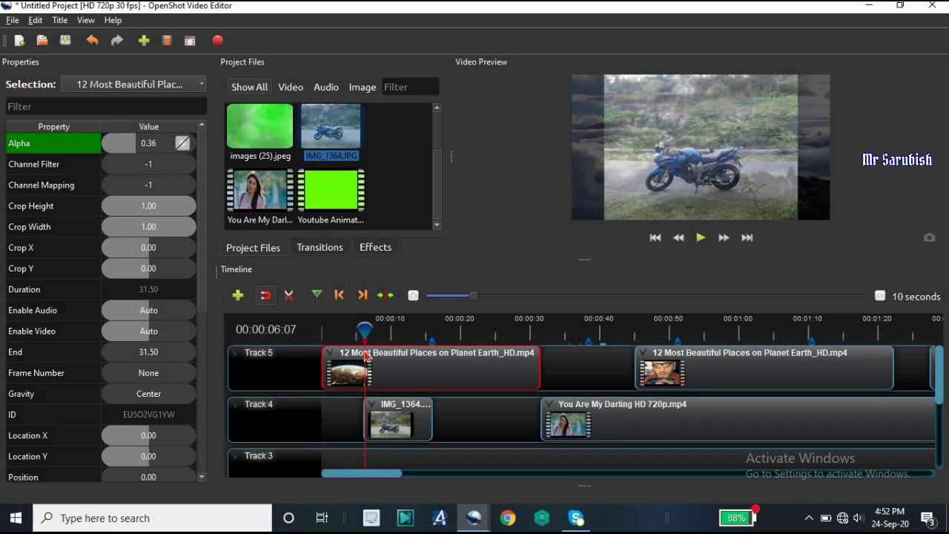
# Step: Play the timeline from 00:00:02:13 to check the clip's transparency over the image, and pause at 00:00:10:09
pyautogui.moveTo(363, 331); pyautogui.dragTo(338, 330)
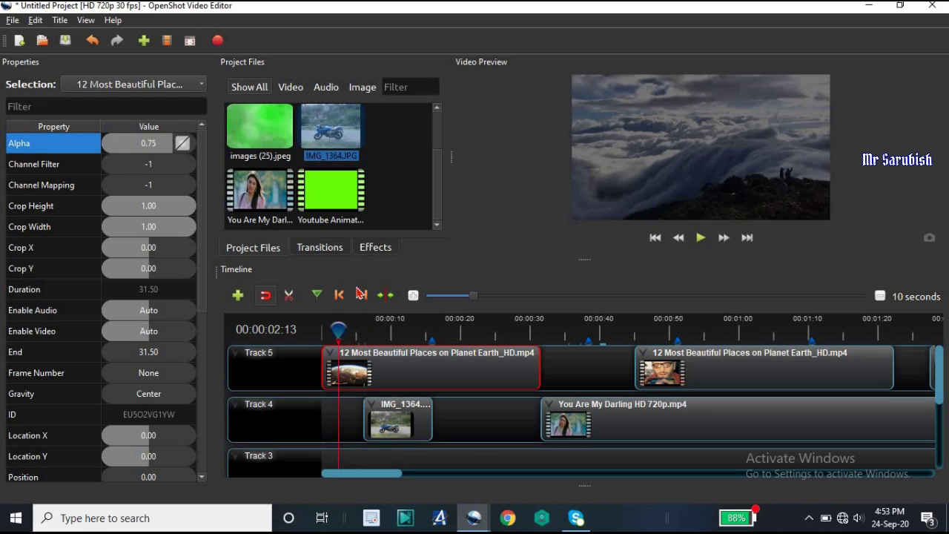
pyautogui.click(701, 239)
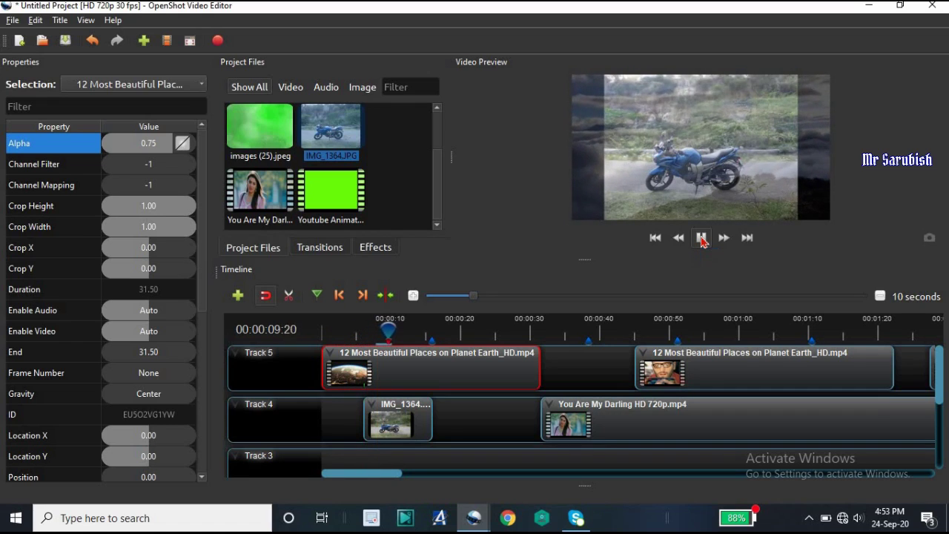
pyautogui.click(701, 238)
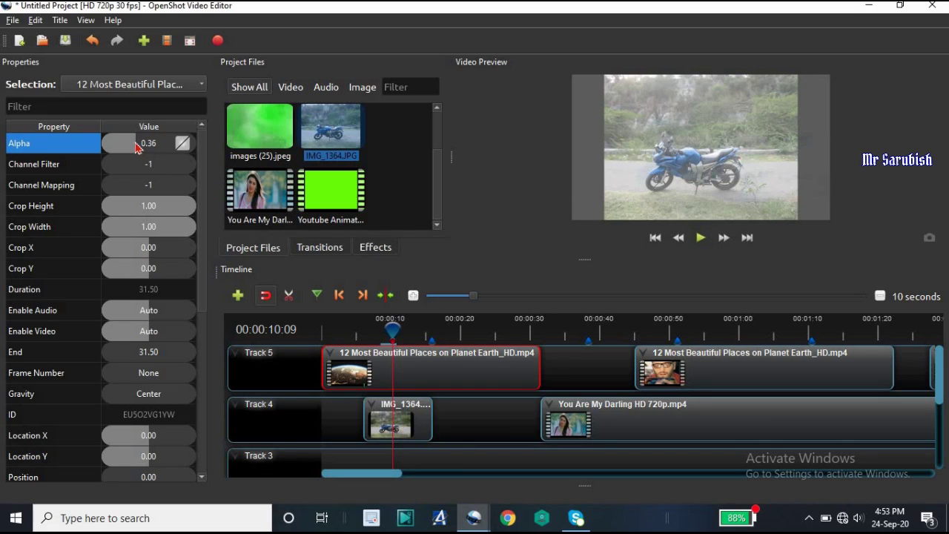
# Step: Set the first Track 5 clip's Alpha to 1.00, and play the timeline from 00:00:05:13 to about 12 s
pyautogui.moveTo(135, 148); pyautogui.dragTo(200, 150)
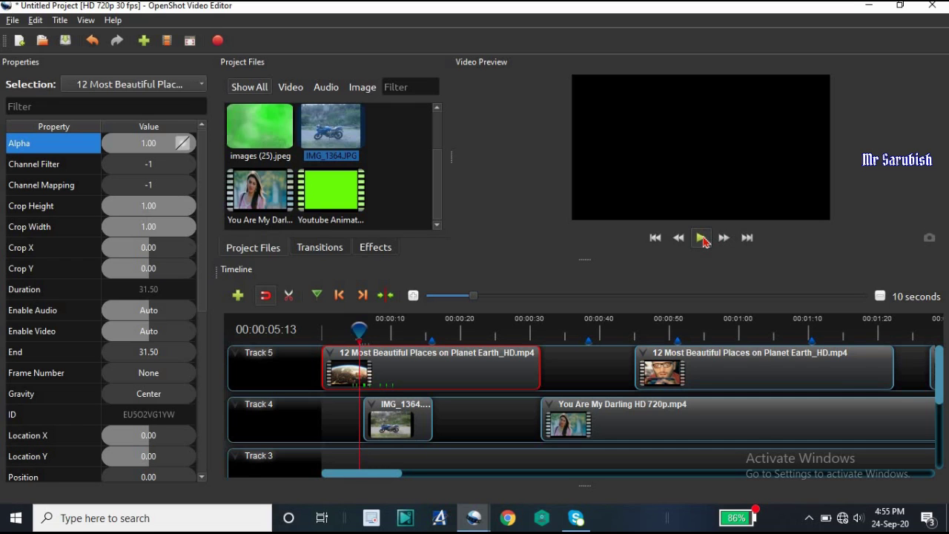
pyautogui.click(701, 237)
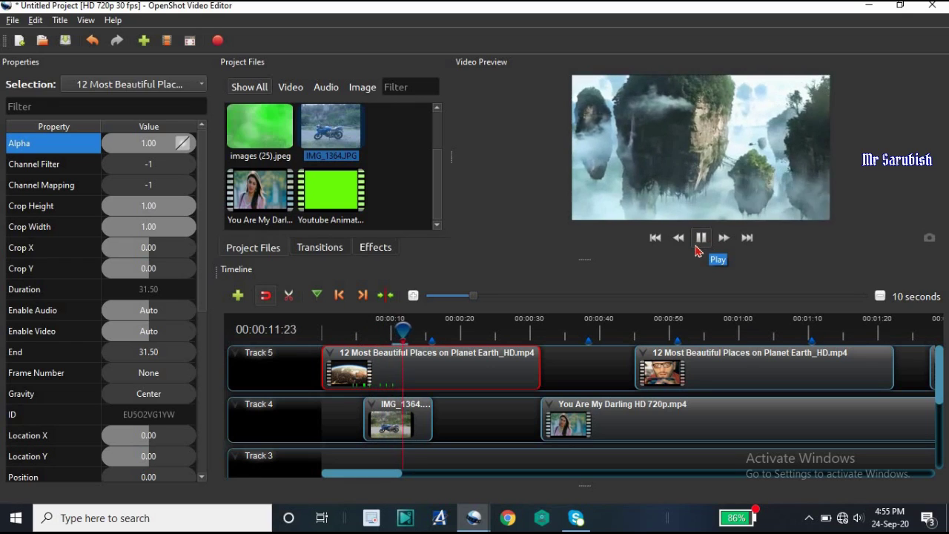
pyautogui.click(699, 239)
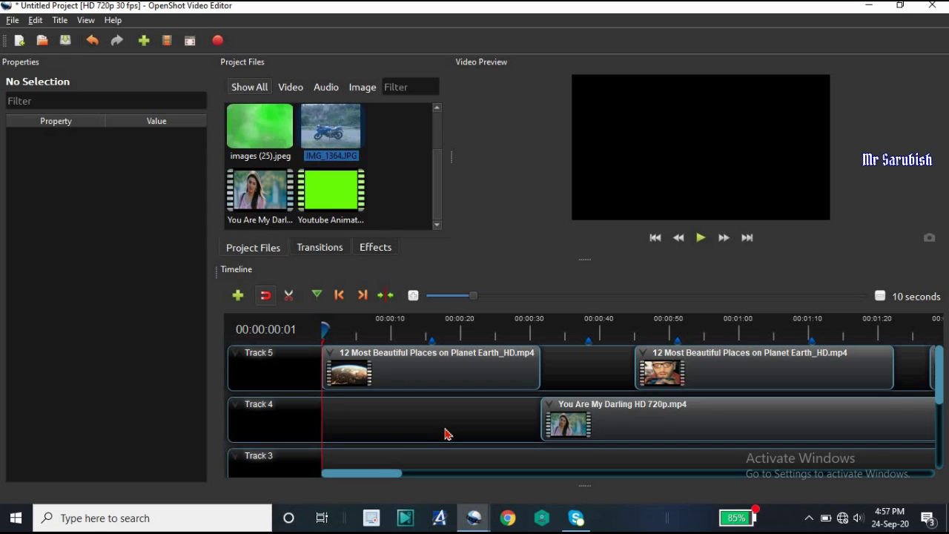
# Step: Apply Fade In (Slow) to the start of the first Track 5 clip, and play its opening up to 00:00:03:18
pyautogui.click(452, 372)
pyautogui.rightClick(452, 374)
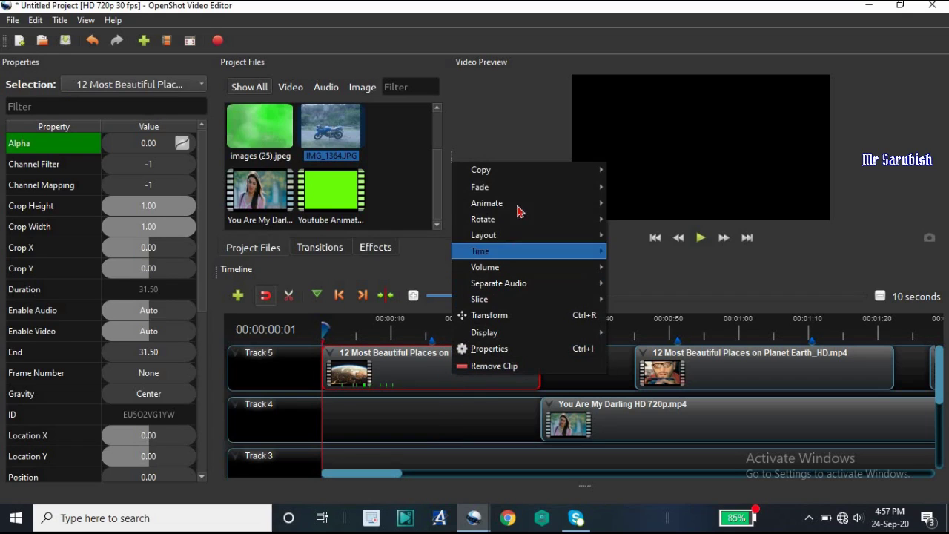
pyautogui.moveTo(542, 191)
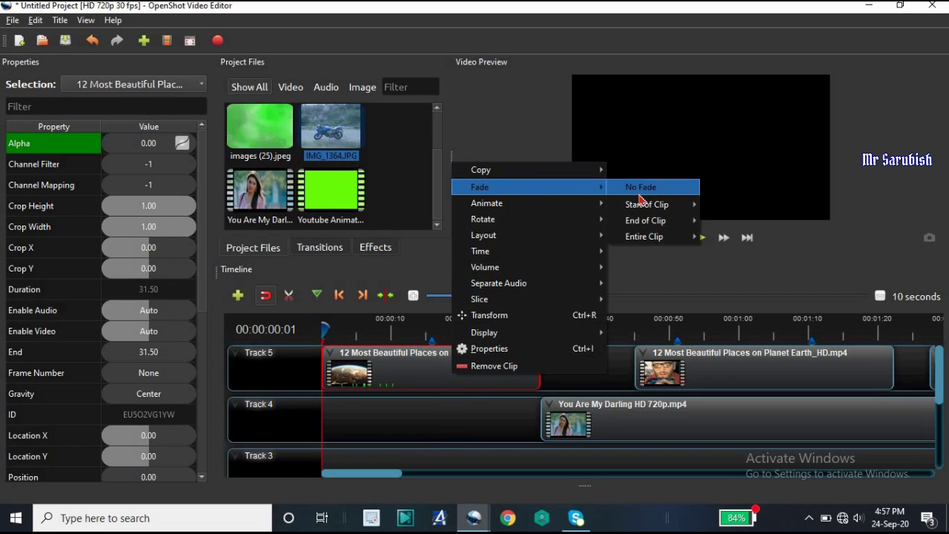
pyautogui.moveTo(652, 212)
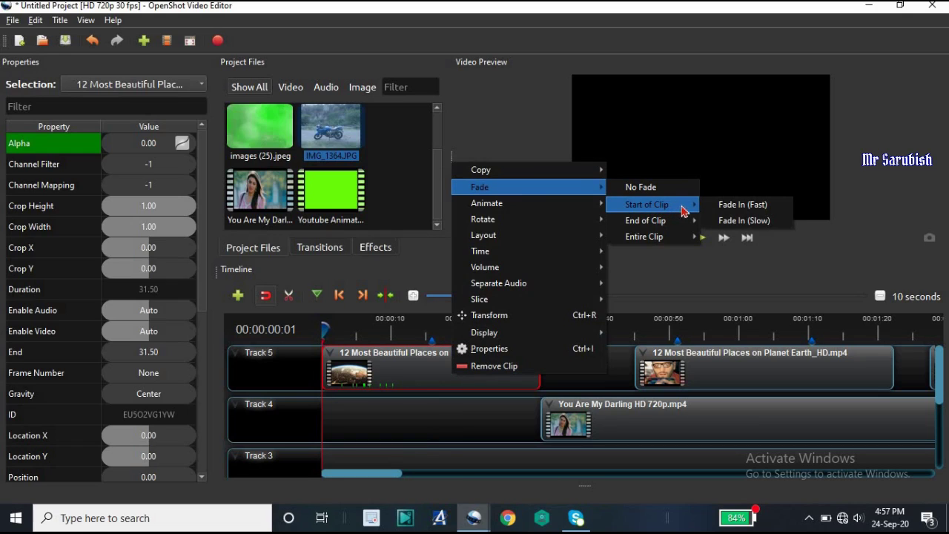
pyautogui.click(746, 226)
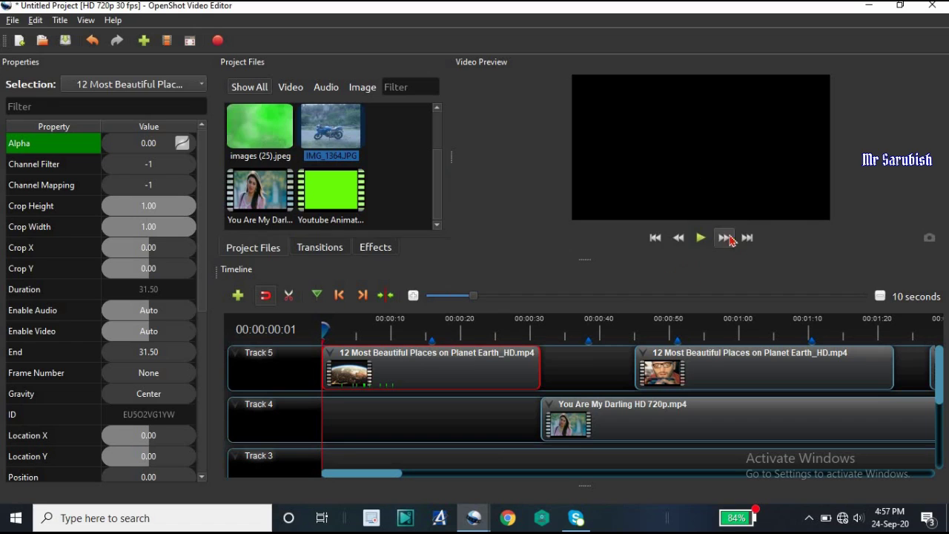
pyautogui.click(702, 238)
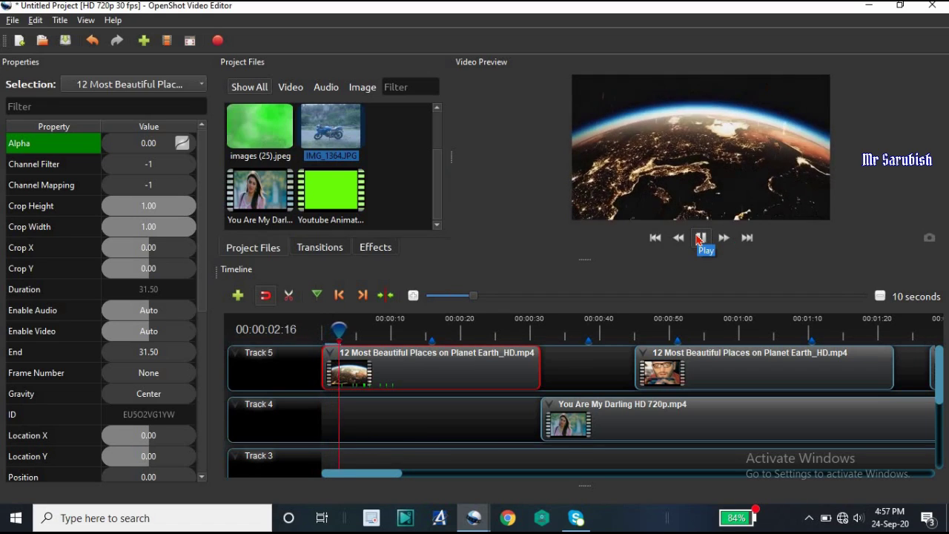
pyautogui.click(698, 238)
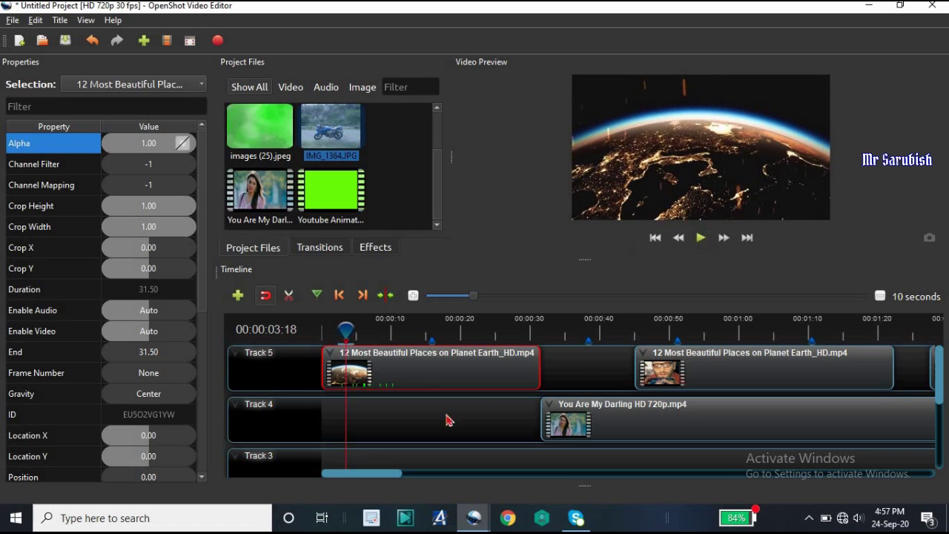
# Step: Examine the fade, layout, rotation, time and volume options available for the first Track 5 clip
pyautogui.rightClick(430, 369)
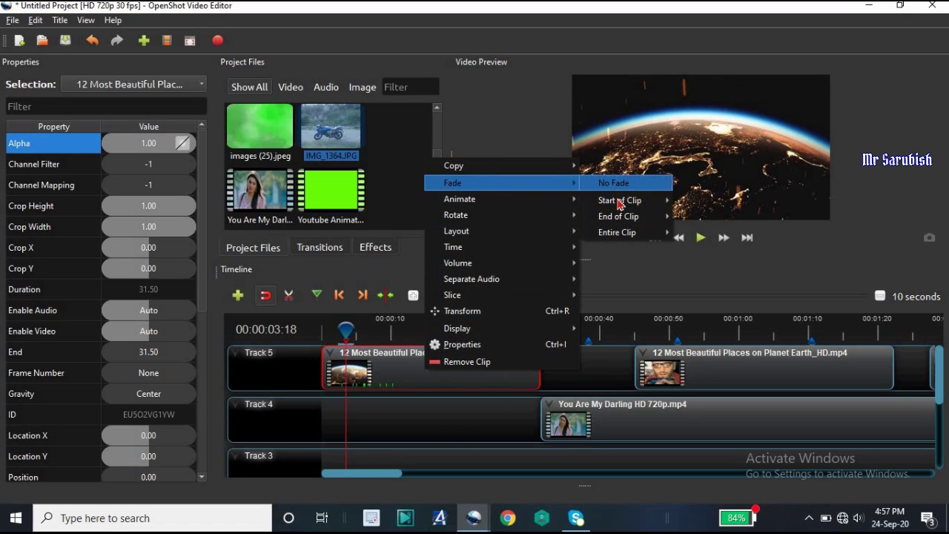
pyautogui.moveTo(647, 202)
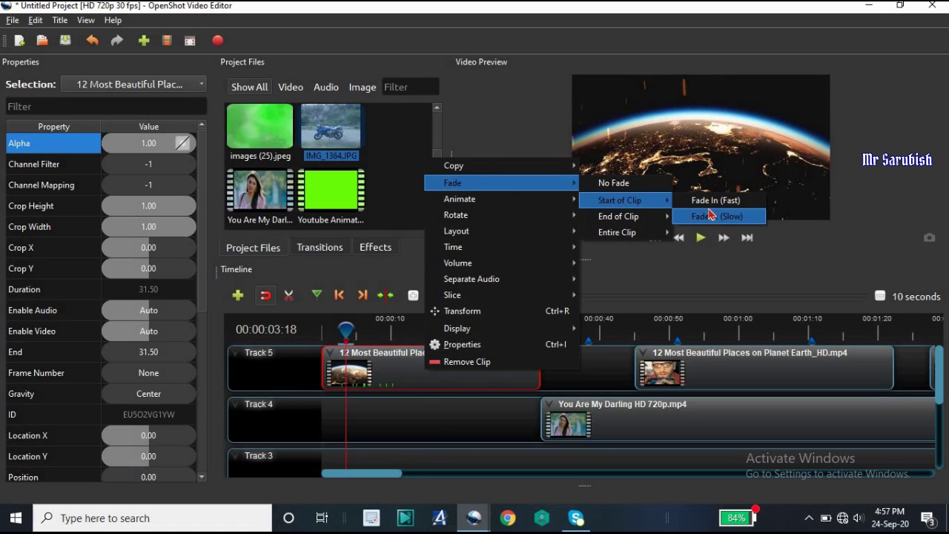
pyautogui.moveTo(647, 223)
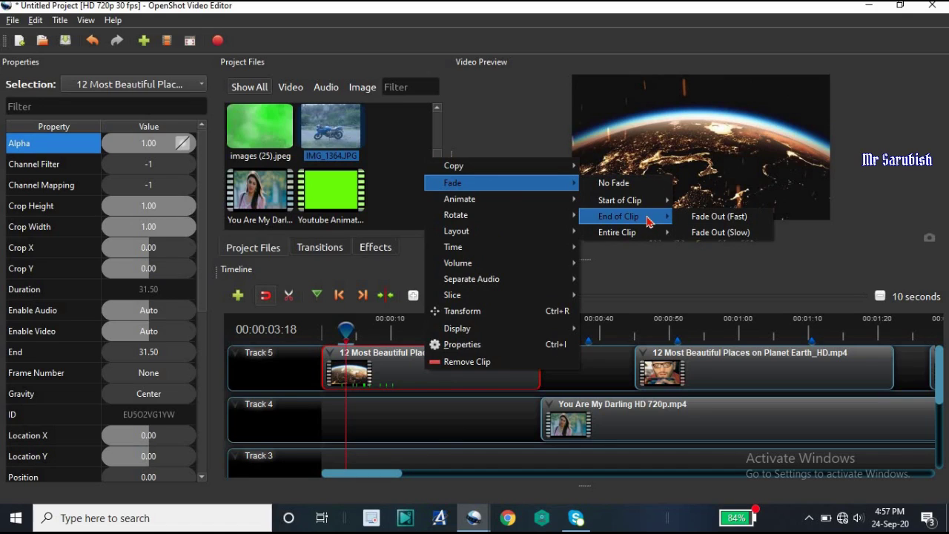
pyautogui.moveTo(648, 238)
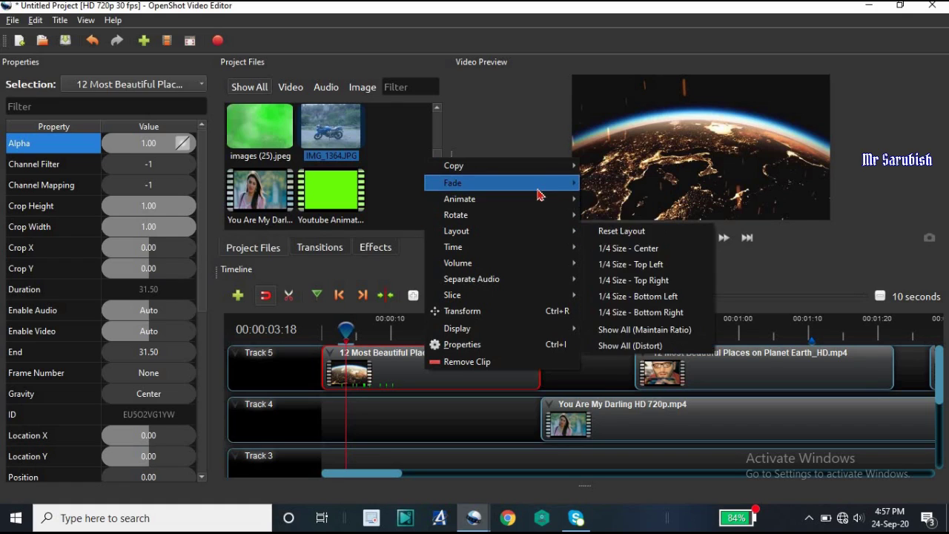
pyautogui.moveTo(556, 206)
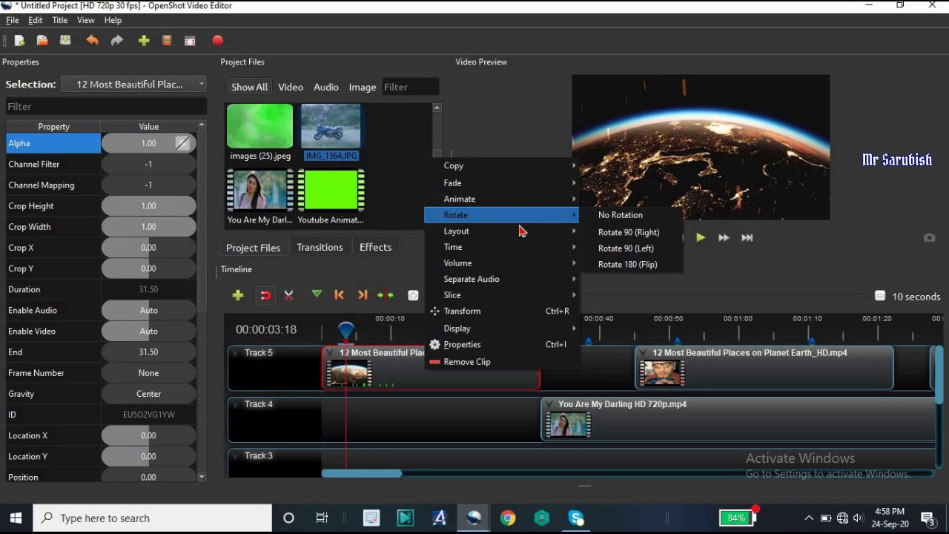
pyautogui.moveTo(524, 251)
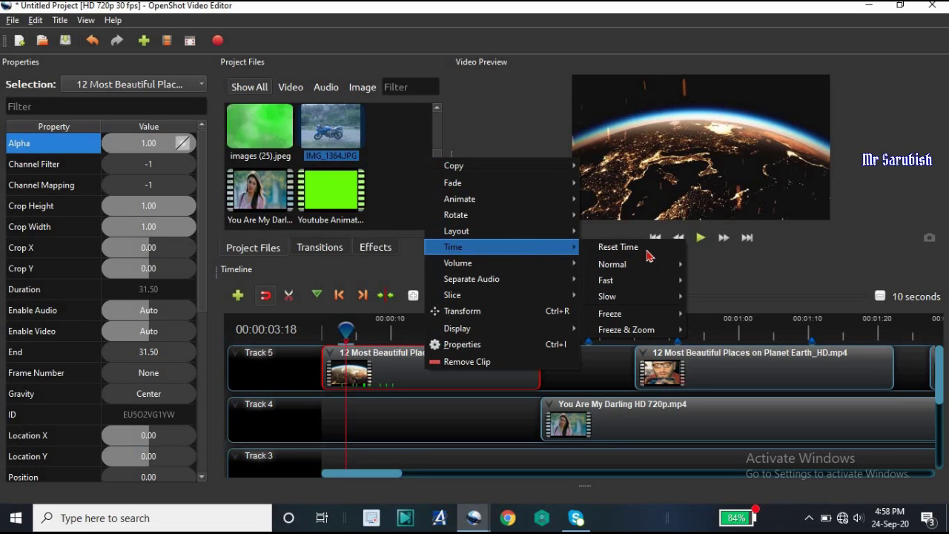
pyautogui.moveTo(652, 280)
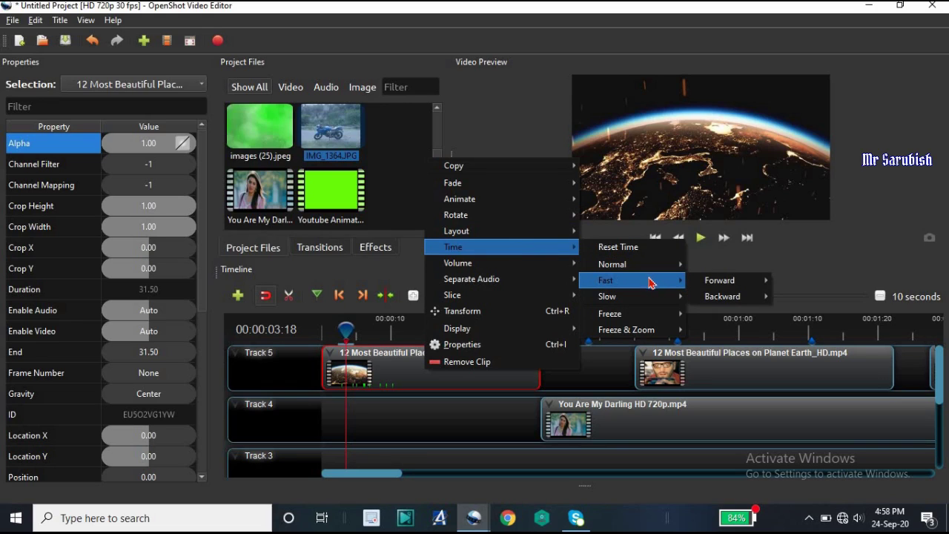
pyautogui.moveTo(651, 303)
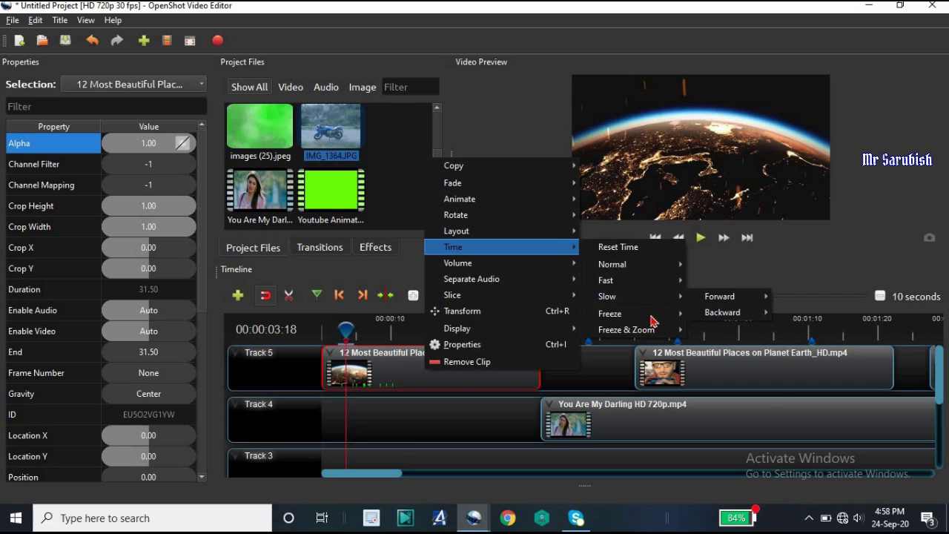
pyautogui.moveTo(656, 336)
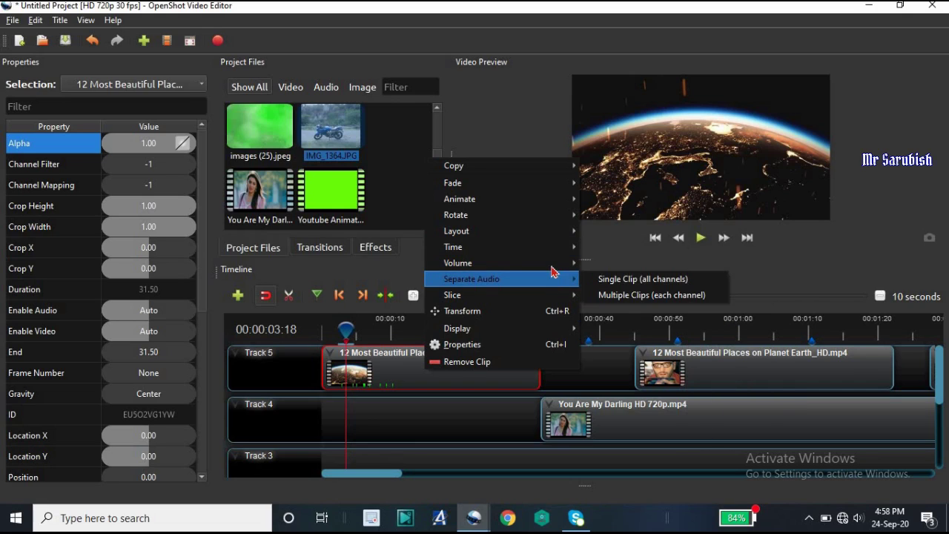
pyautogui.moveTo(550, 265)
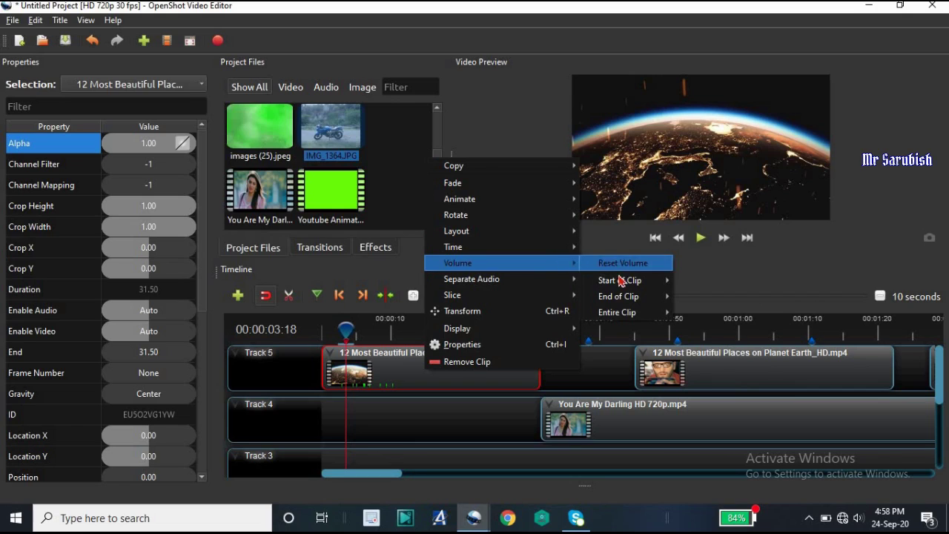
pyautogui.moveTo(621, 282)
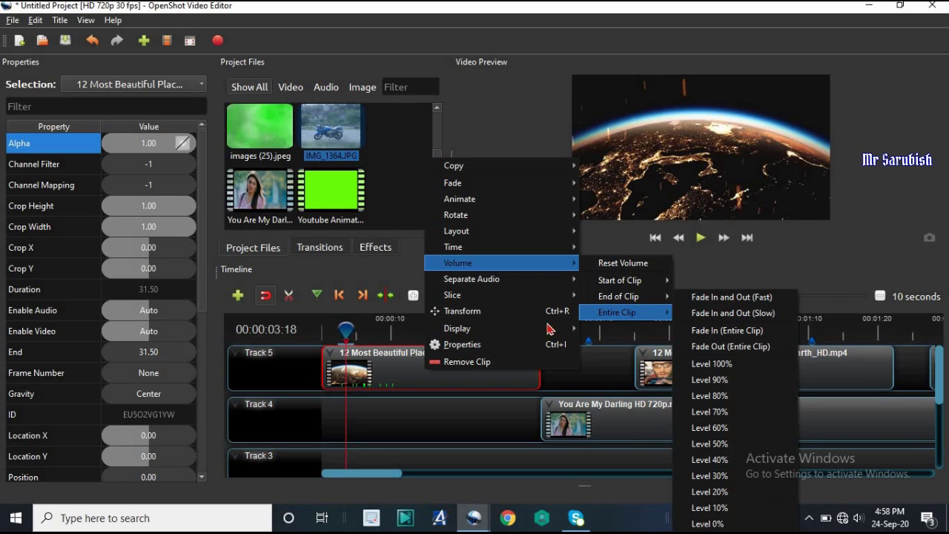
# Step: Separate the first Track 5 clip's audio into a single clip with all channels
pyautogui.moveTo(532, 287)
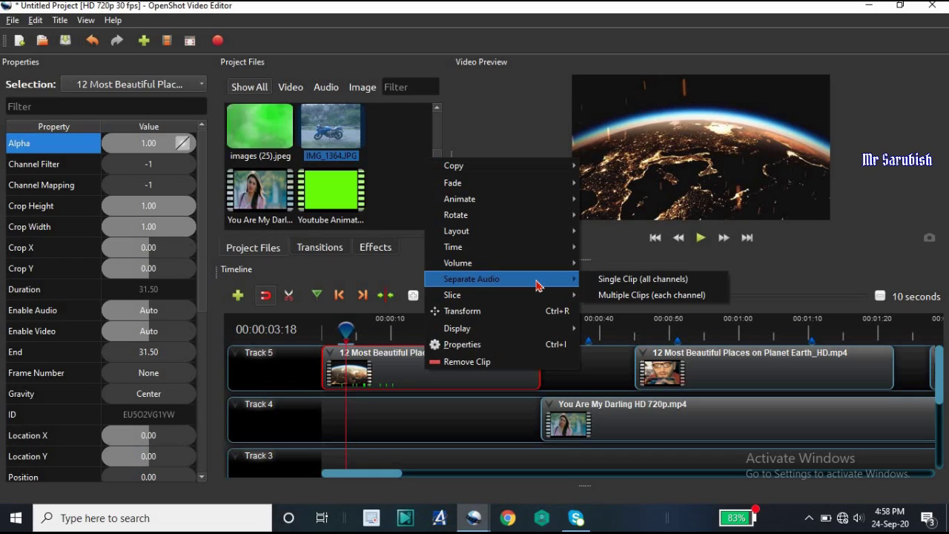
pyautogui.click(629, 286)
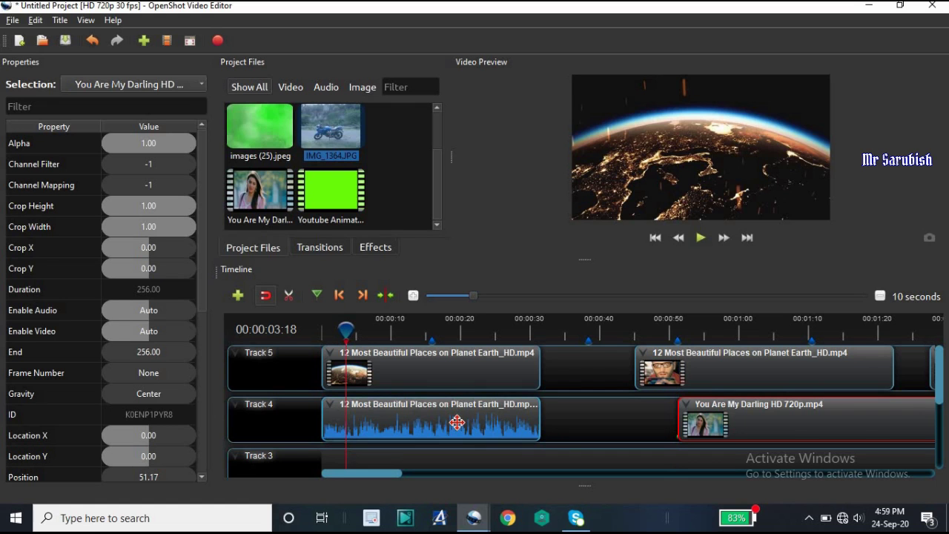
# Step: Move the separated audio clip on Track 4 to 13.60 s and back to 2.50 s
pyautogui.click(457, 422)
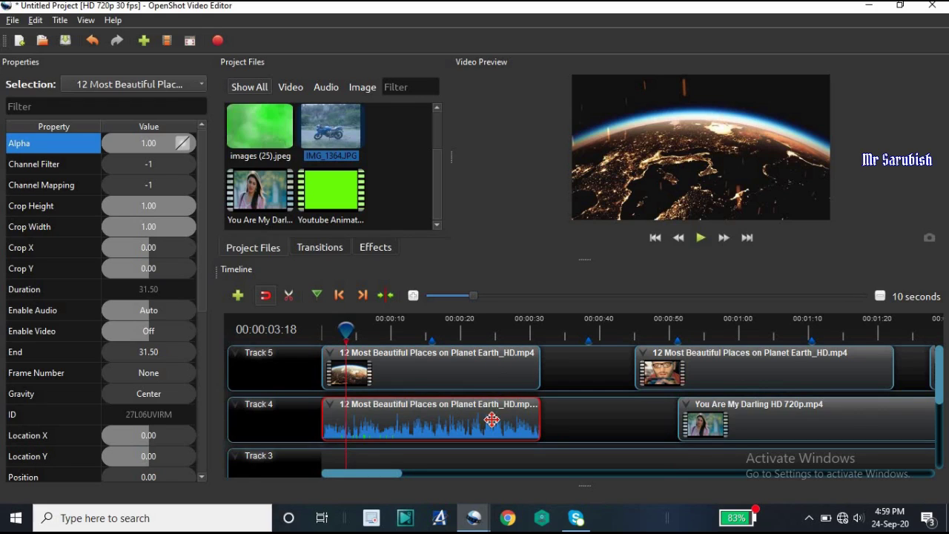
pyautogui.moveTo(519, 417); pyautogui.dragTo(580, 413)
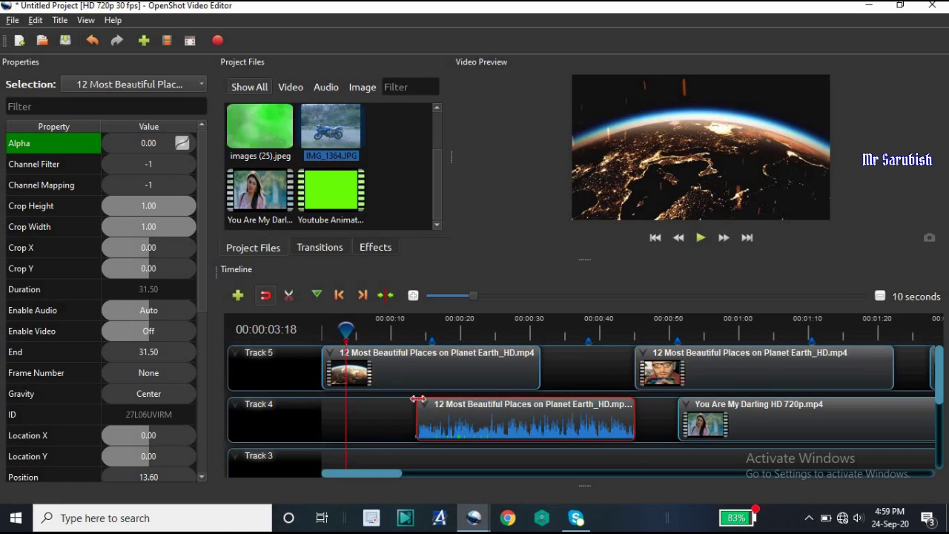
pyautogui.moveTo(485, 418); pyautogui.dragTo(410, 416)
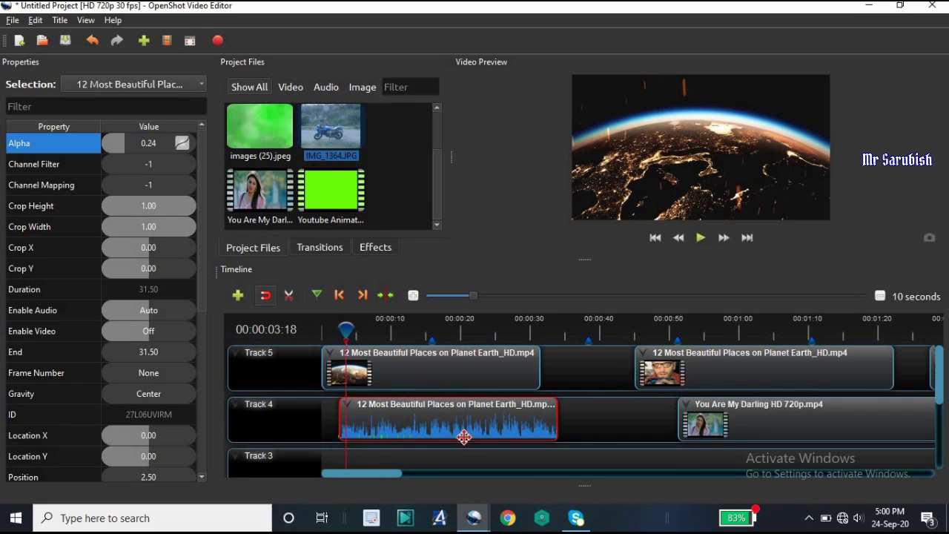
# Step: Move the separated audio clip to 0.00 s, and undo its moves, the audio separation and the Track 4 video clip's shift
pyautogui.moveTo(441, 426); pyautogui.dragTo(446, 423)
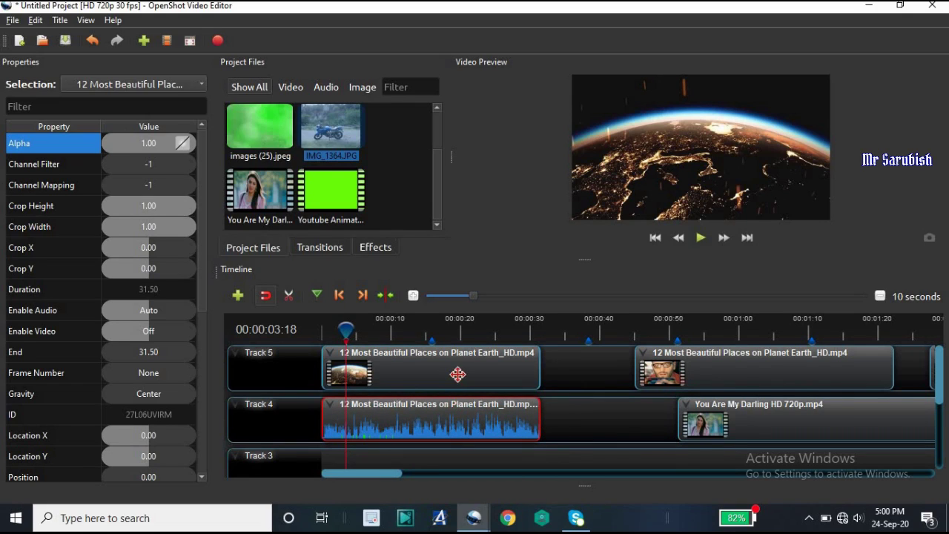
pyautogui.click(91, 45)
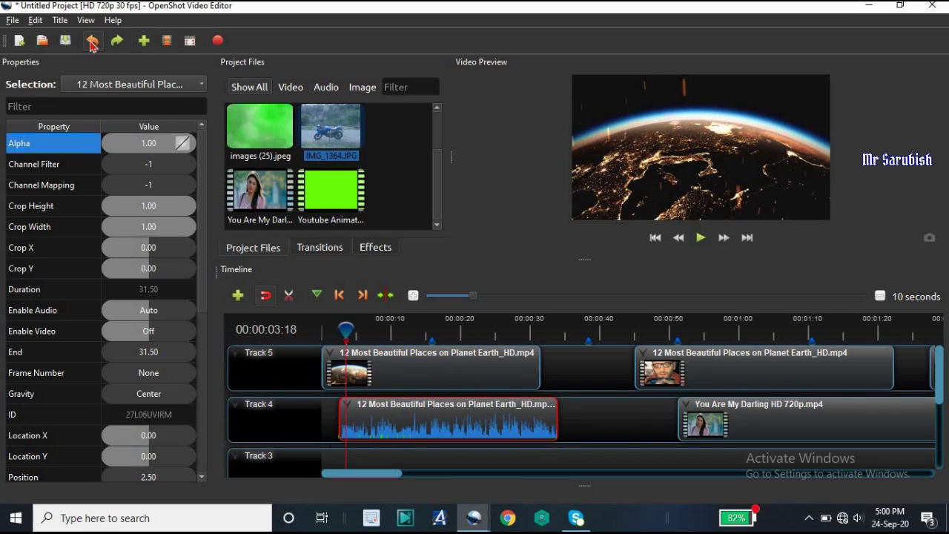
pyautogui.click(91, 45)
pyautogui.click(90, 45)
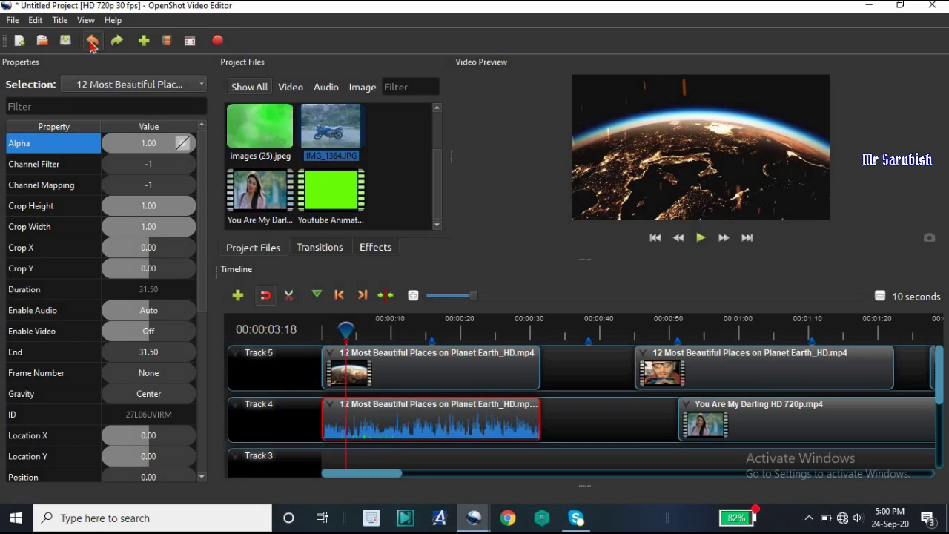
pyautogui.click(91, 45)
pyautogui.click(91, 44)
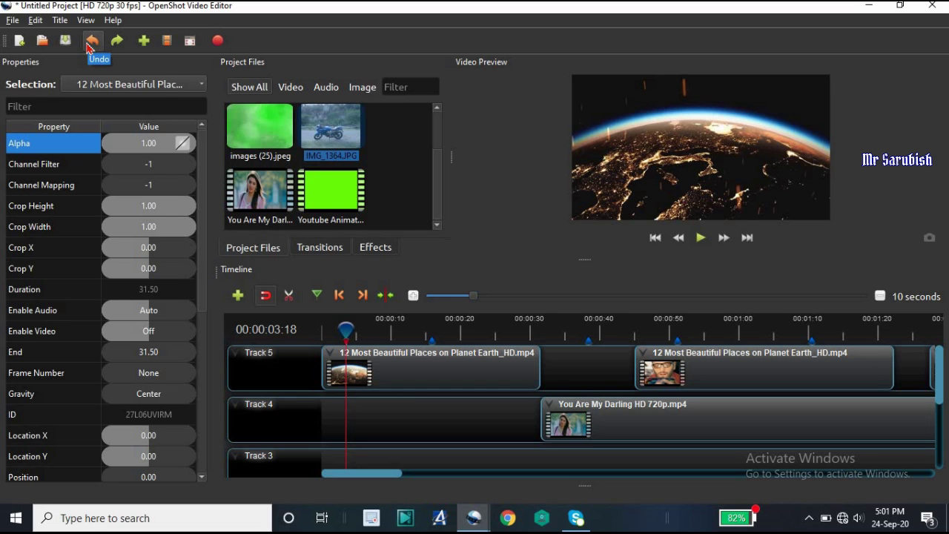
# Step: Check the display options and properties of the first Track 5 clip, and delete that clip from the timeline
pyautogui.rightClick(441, 368)
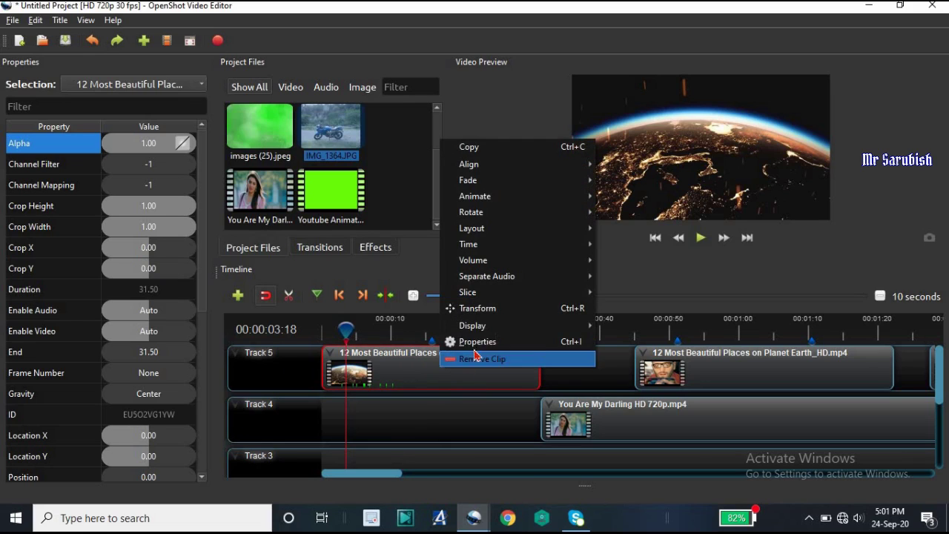
pyautogui.moveTo(483, 331)
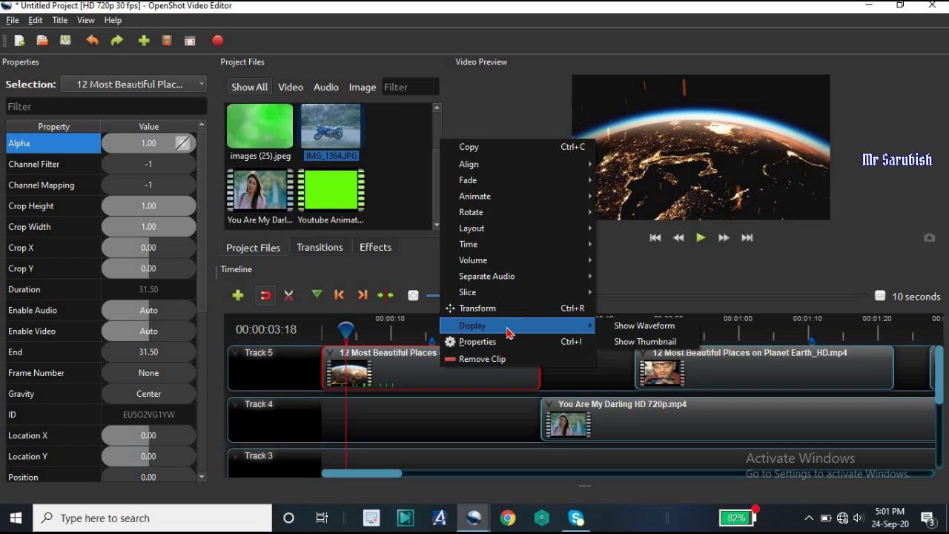
pyautogui.click(495, 341)
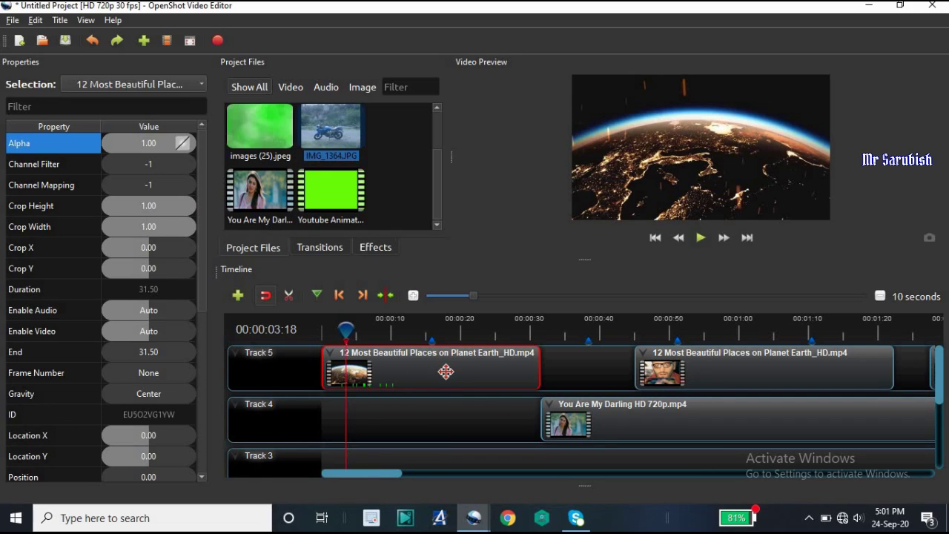
pyautogui.press('Delete')
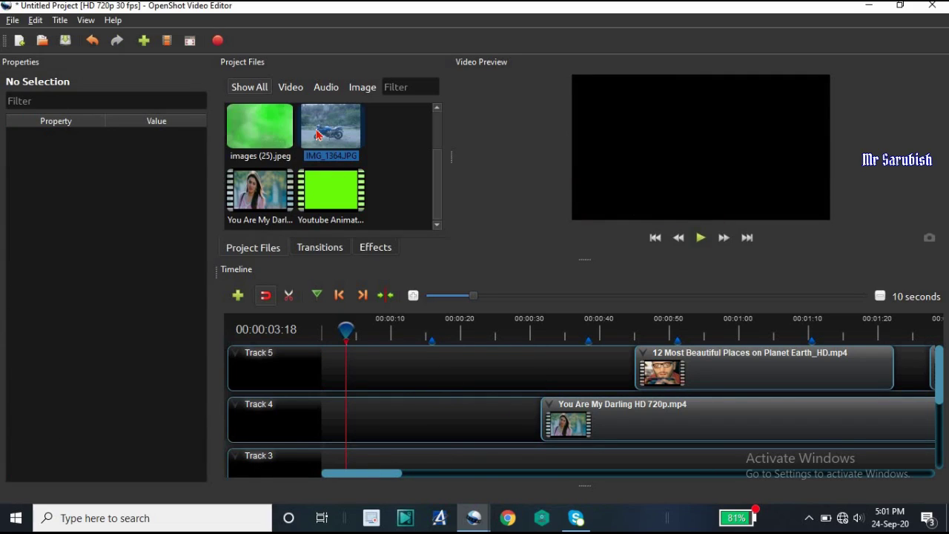
# Step: Place IMG_1364.JPG at the start of Track 5 and set its alpha to 1.00
pyautogui.moveTo(317, 134); pyautogui.dragTo(359, 369)
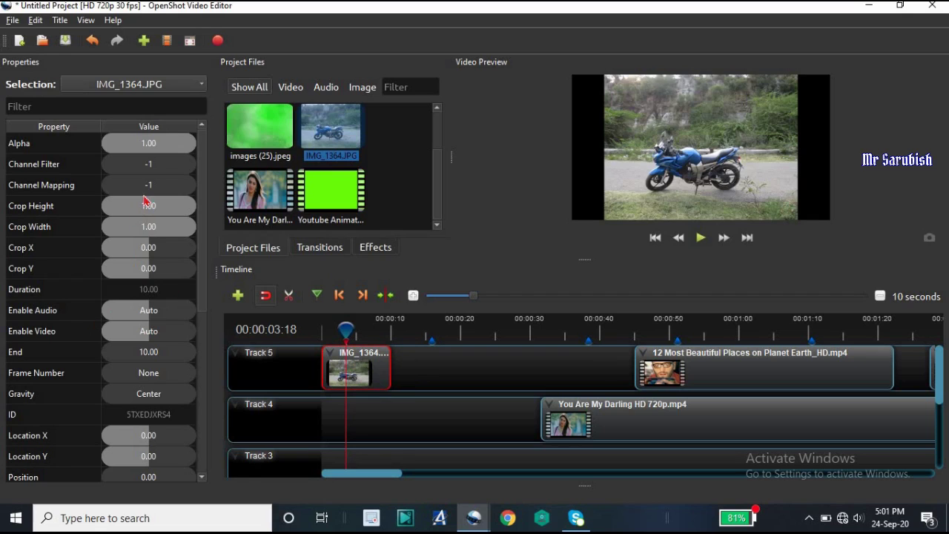
pyautogui.click(166, 145)
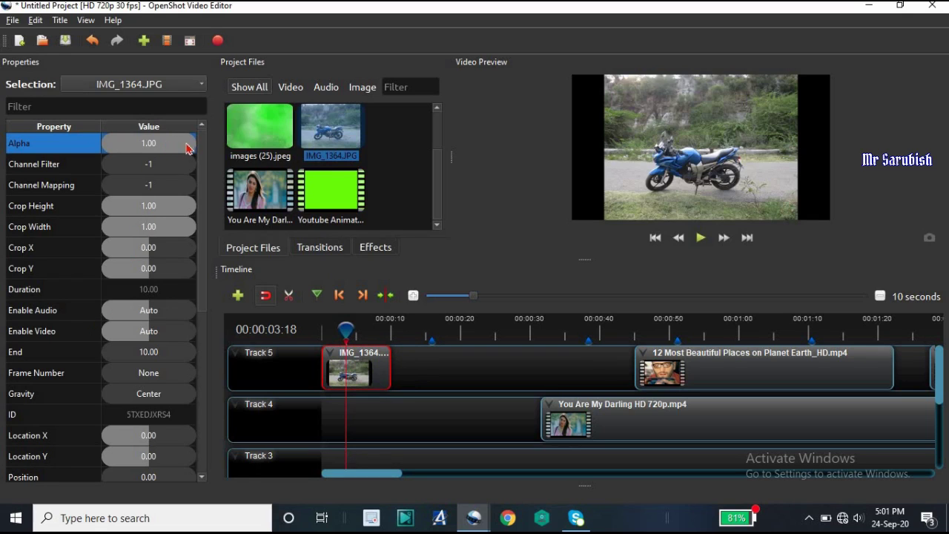
pyautogui.moveTo(186, 148); pyautogui.dragTo(206, 151)
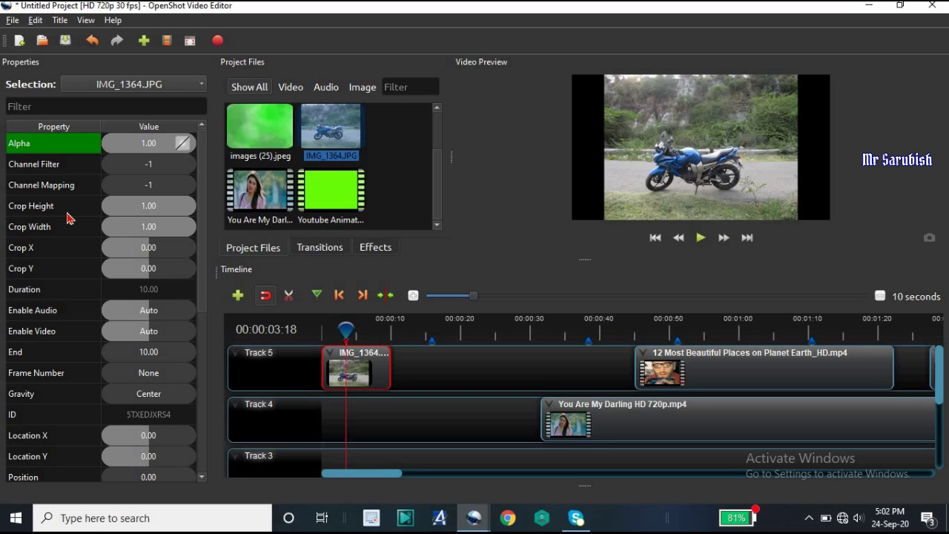
# Step: Crop IMG_1364.JPG with crop height 0.82, crop width 0.76, crop X 0.14 and crop Y 0.39
pyautogui.click(180, 214)
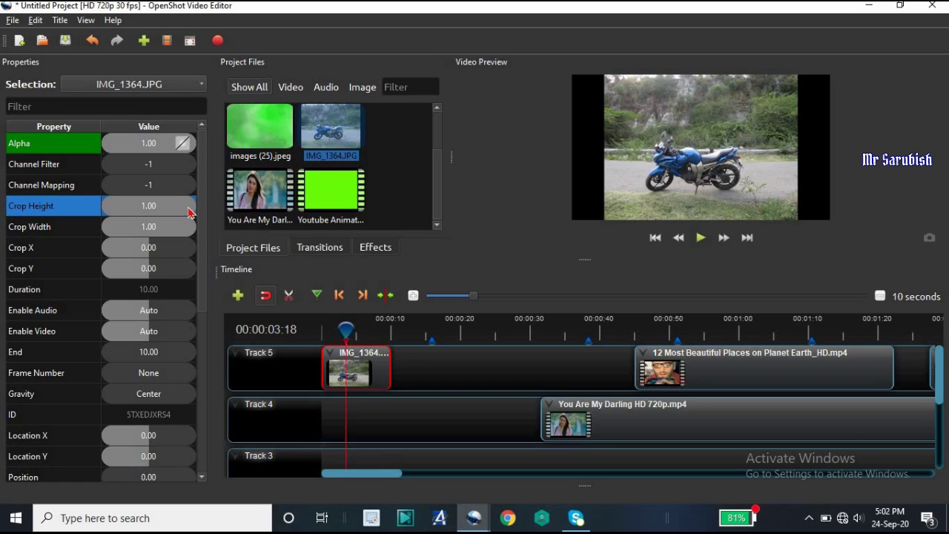
pyautogui.moveTo(189, 213)
pyautogui.mouseDown()
pyautogui.moveTo(156, 212)
pyautogui.moveTo(182, 211)
pyautogui.mouseUp()
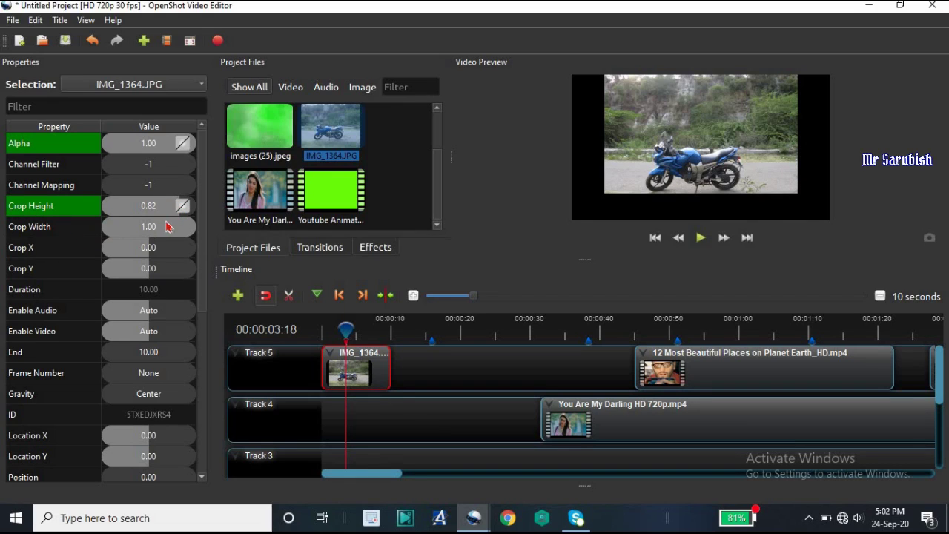
pyautogui.click(168, 227)
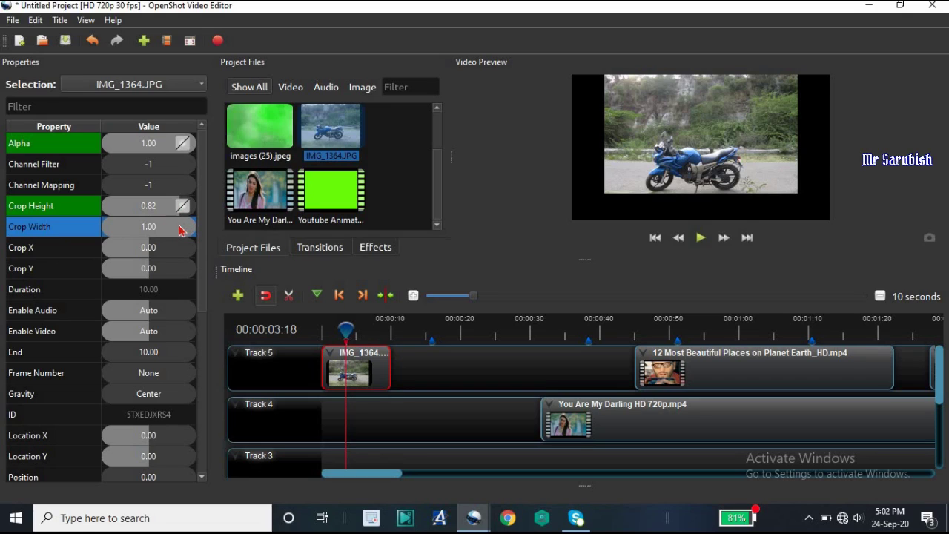
pyautogui.moveTo(179, 231); pyautogui.dragTo(176, 232)
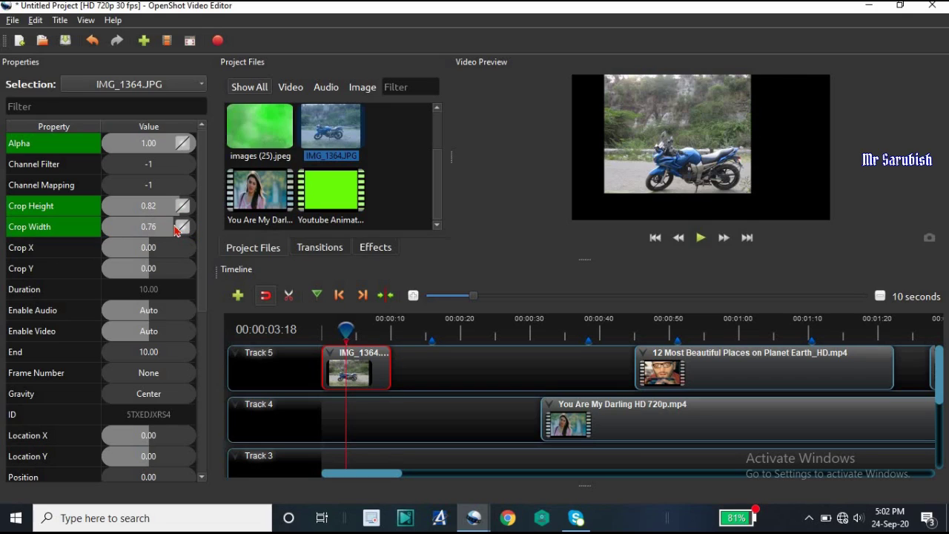
pyautogui.click(144, 252)
pyautogui.moveTo(135, 254); pyautogui.dragTo(168, 281)
pyautogui.click(150, 273)
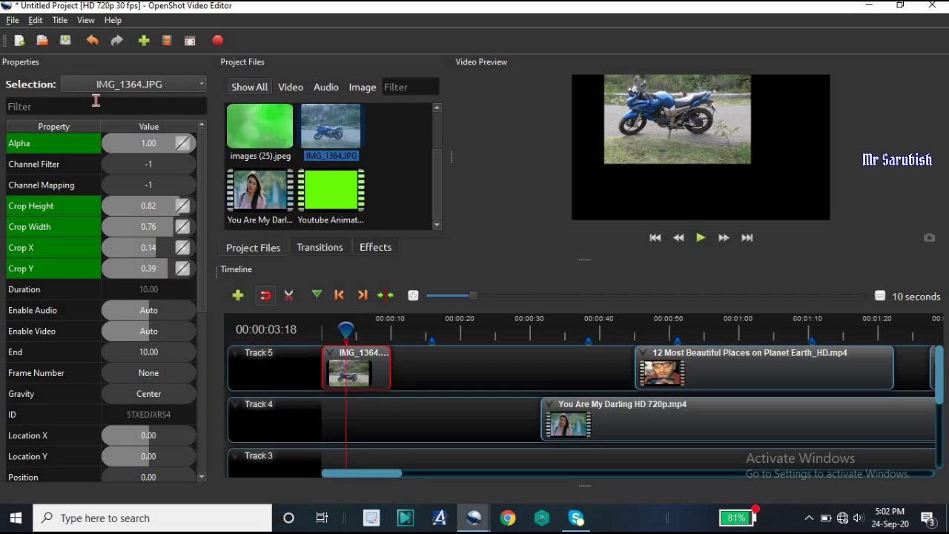
# Step: Undo the crop height, width, X and Y changes on IMG_1364.JPG
pyautogui.click(92, 42)
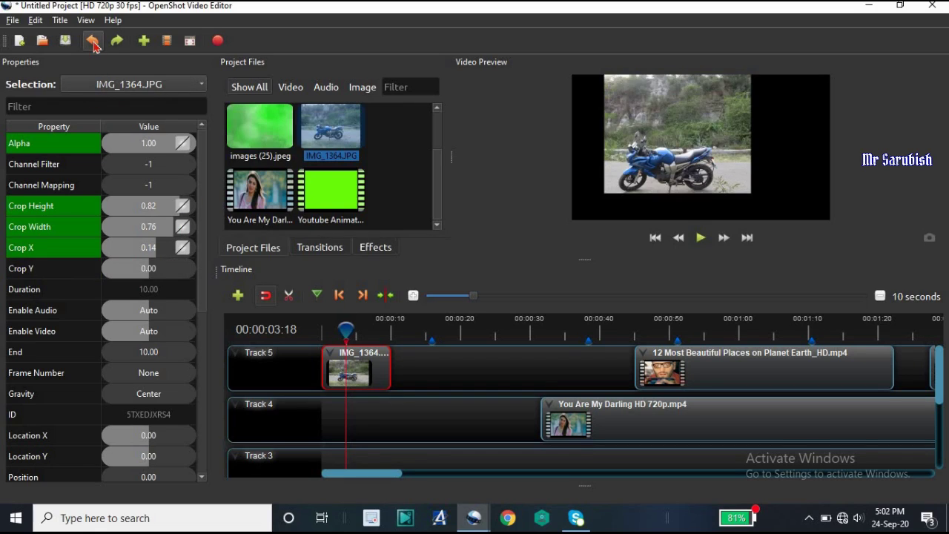
pyautogui.click(93, 43)
pyautogui.click(92, 43)
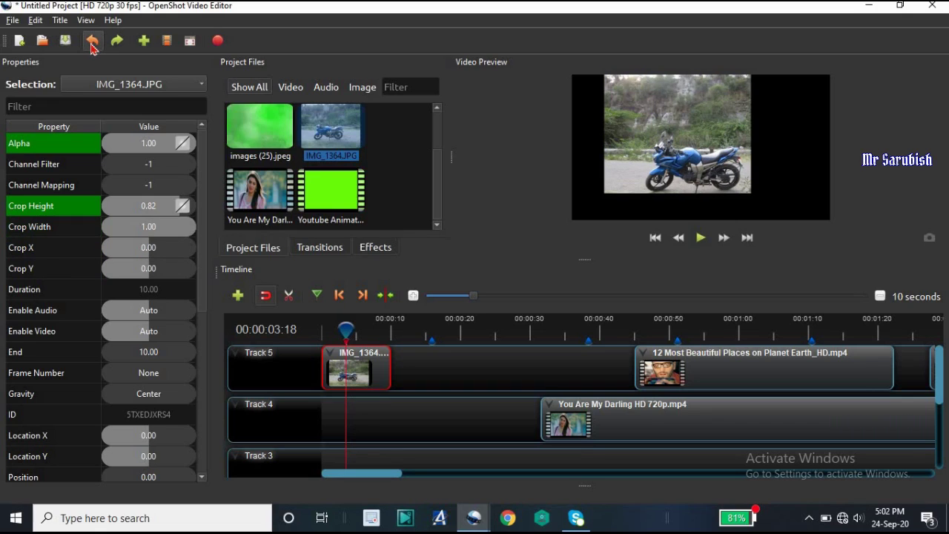
pyautogui.click(92, 43)
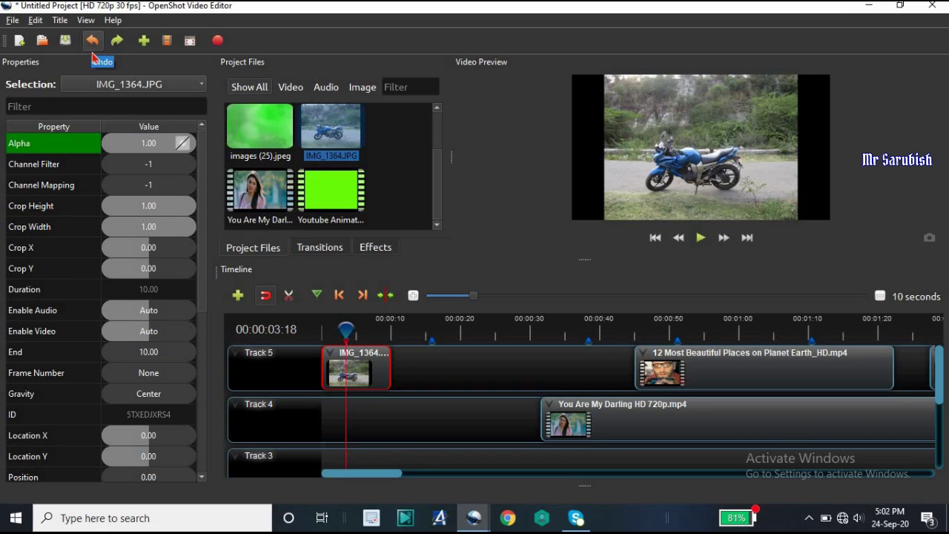
# Step: Try location X 0.04, location Y 0.01 and scale X 1.00 on IMG_1364.JPG, and undo these changes
pyautogui.scroll(-3, 67, 268)
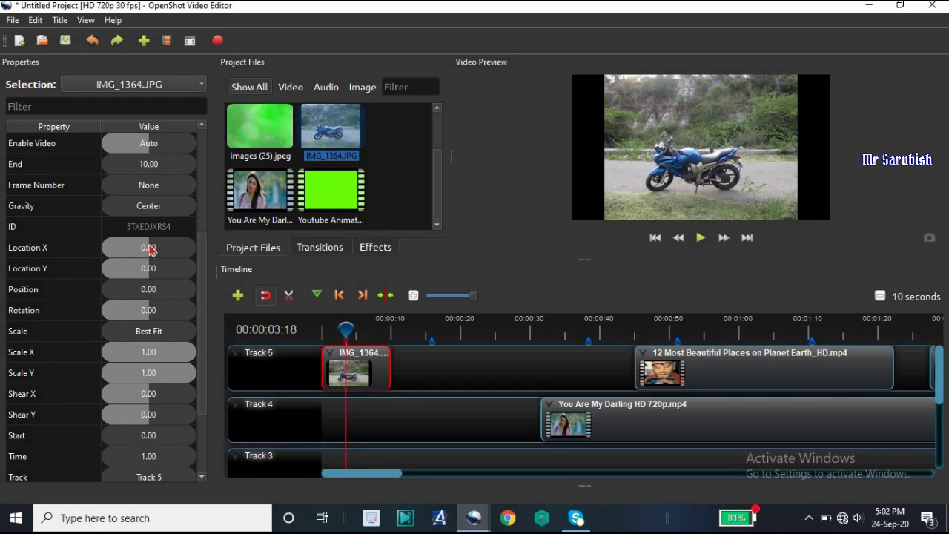
pyautogui.click(151, 251)
pyautogui.moveTo(146, 251); pyautogui.dragTo(152, 275)
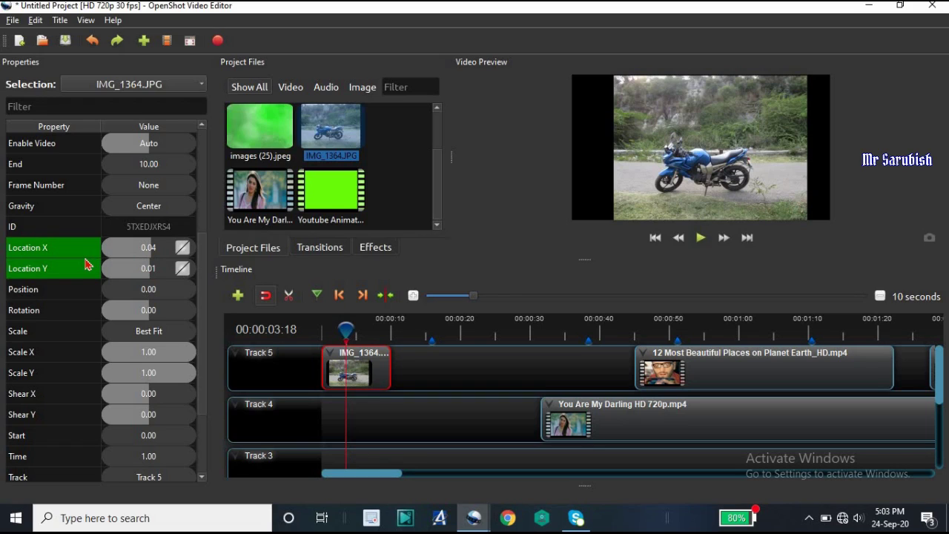
pyautogui.click(164, 352)
pyautogui.moveTo(171, 359); pyautogui.dragTo(204, 357)
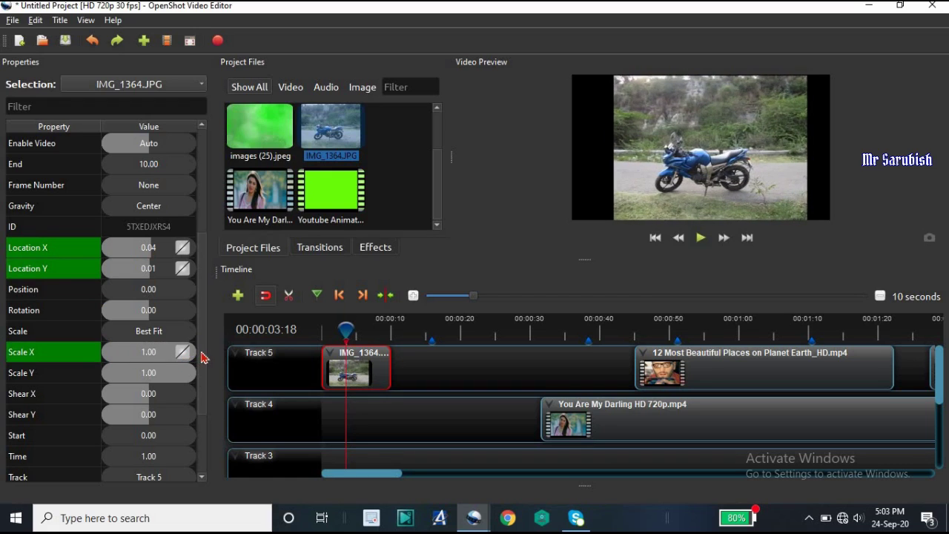
pyautogui.hotkey('ctrl', 'z')
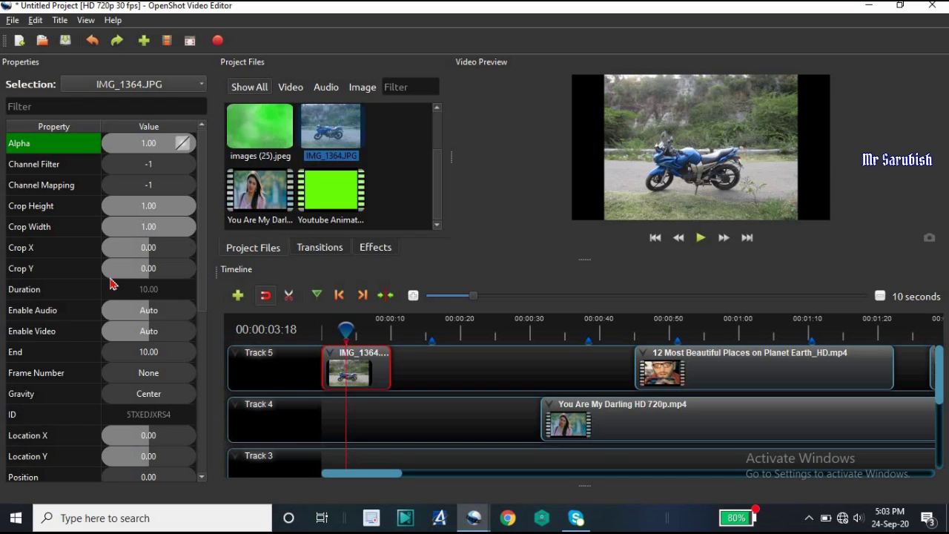
# Step: Move the Track 5 clip 12 Most Beautiful Places on Planet Earth_HD.mp4 to 10.00 s, directly after IMG_1364.JPG
pyautogui.click(324, 252)
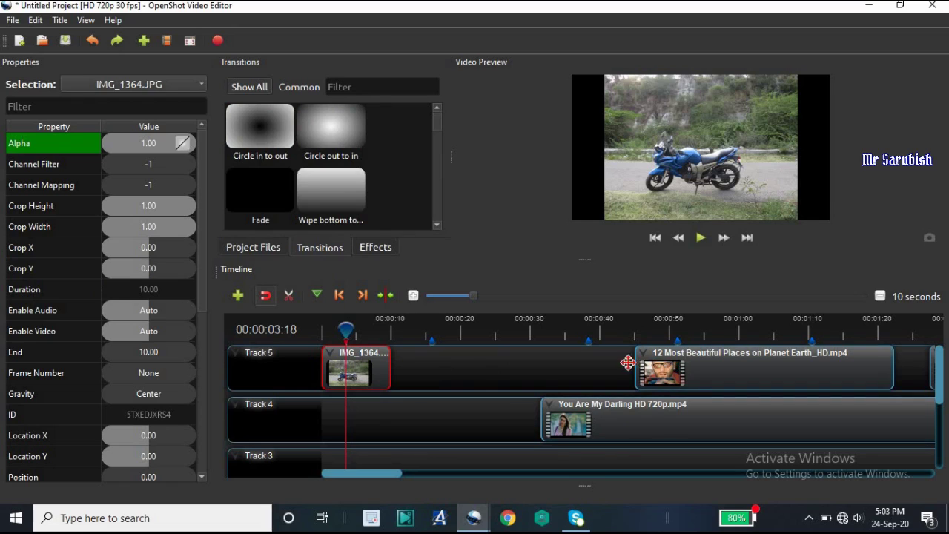
pyautogui.moveTo(628, 362); pyautogui.dragTo(431, 349)
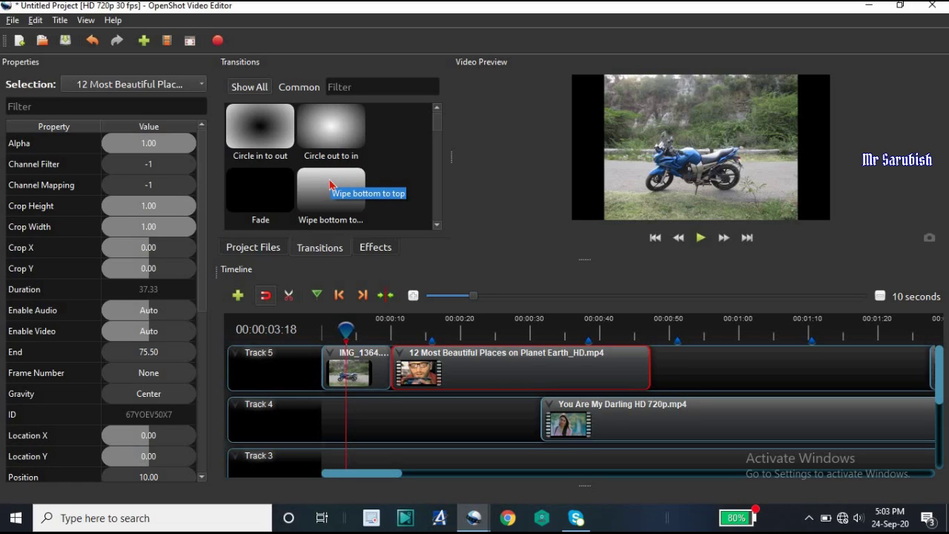
# Step: Add the Barr ripple 12 transition across the cut between the first two Track 5 clips, starting at 9.30 s and lasting 2.50 s
pyautogui.scroll(-3, 326, 184)
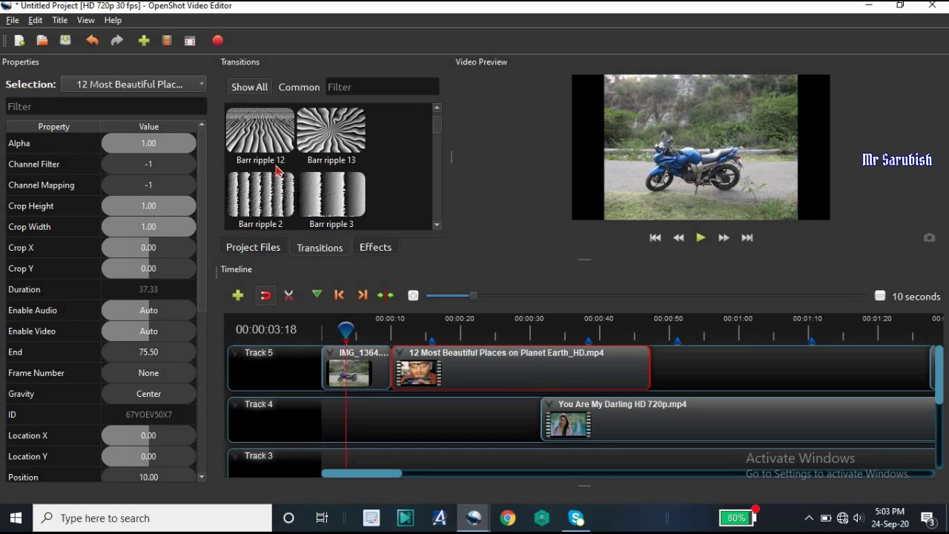
pyautogui.click(271, 141)
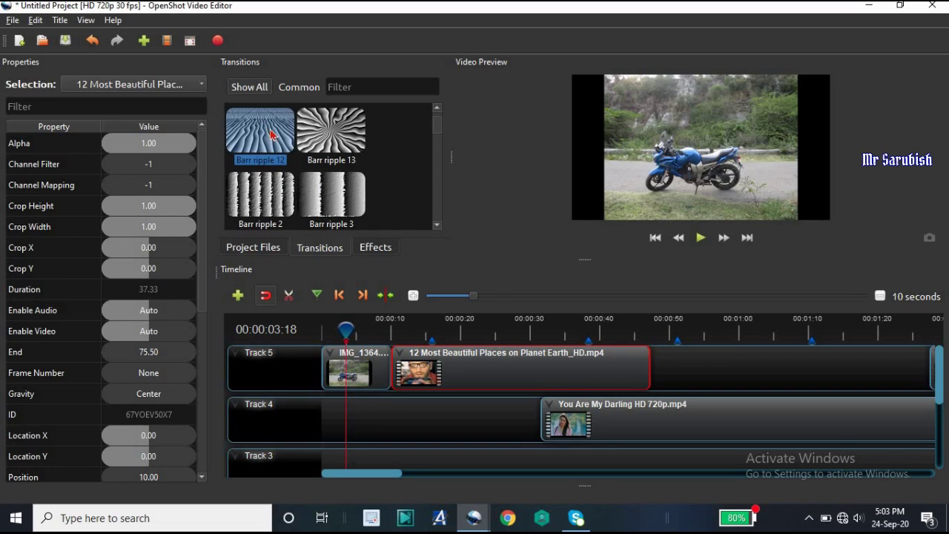
pyautogui.moveTo(271, 134); pyautogui.dragTo(401, 365)
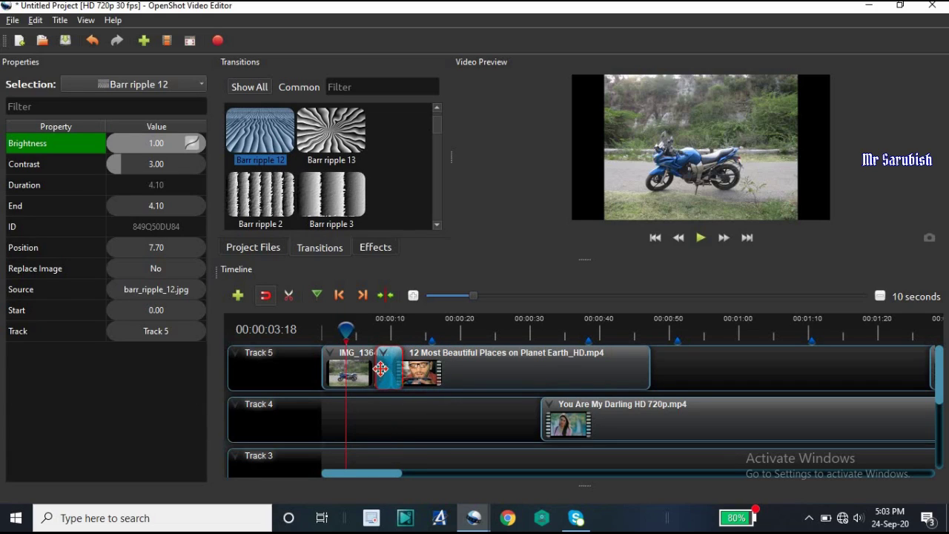
pyautogui.moveTo(380, 365); pyautogui.dragTo(388, 364)
# Step: Play the Barr ripple 12 transition from 00:00:07:07 to 00:00:12:18
pyautogui.moveTo(353, 326); pyautogui.dragTo(372, 326)
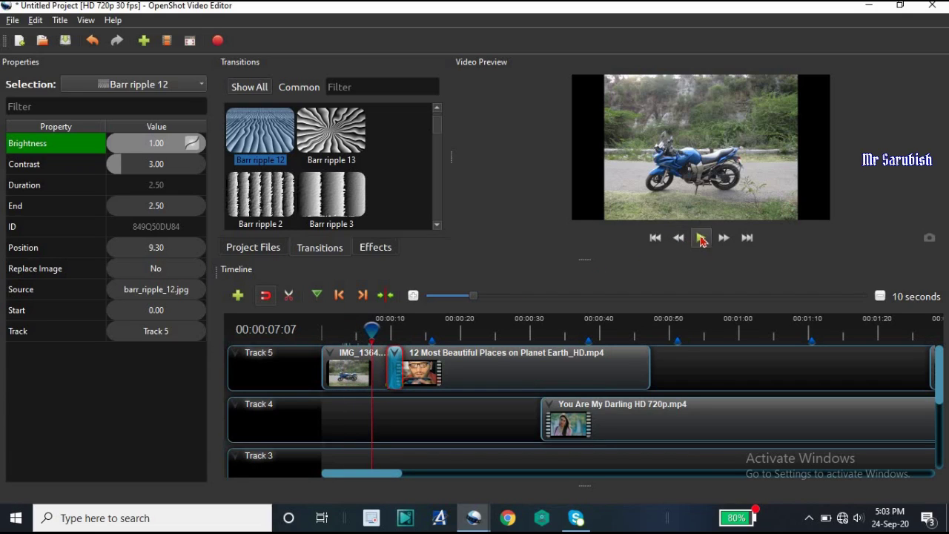
pyautogui.click(698, 240)
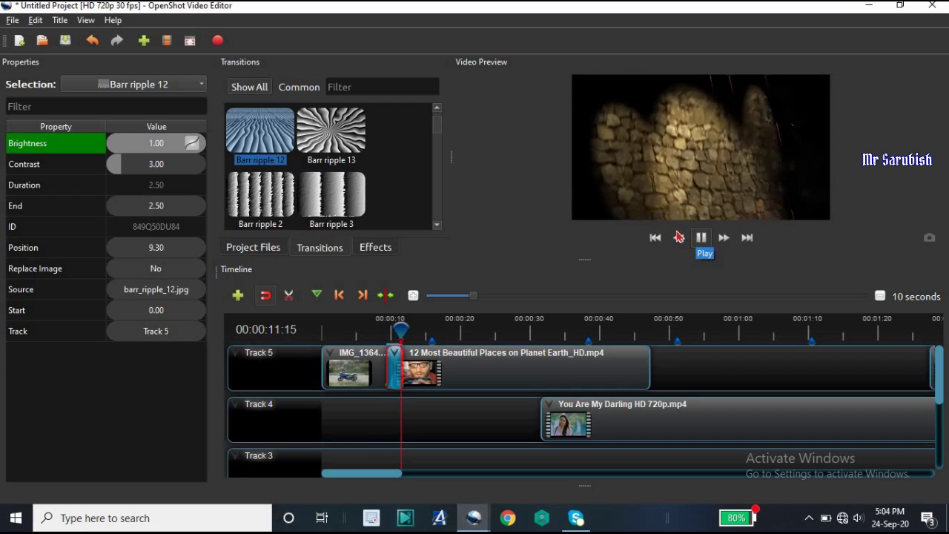
pyautogui.click(702, 238)
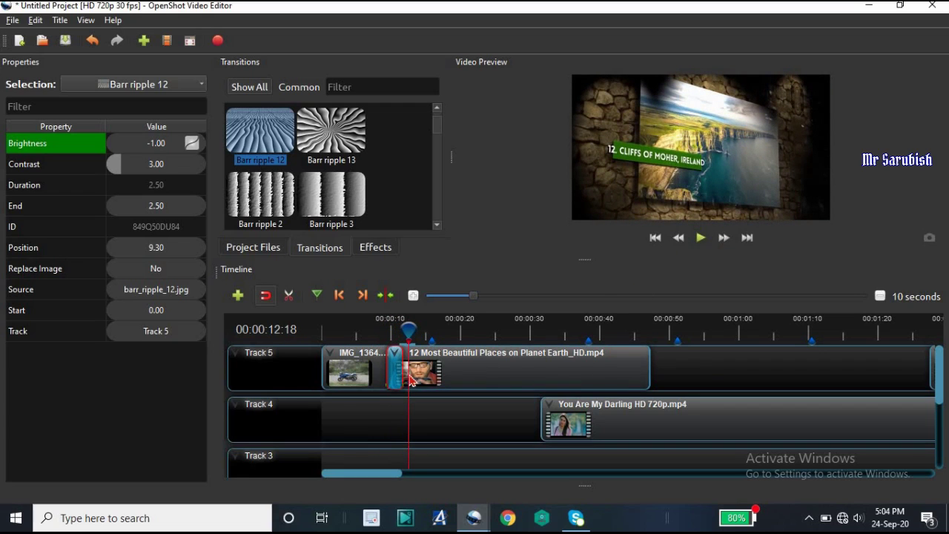
# Step: Replace Barr ripple 12 with a 2.80 s Big losange transition at 15.90 s on the second Track 5 clip, and play it
pyautogui.press('Delete')
pyautogui.scroll(-5, 308, 142)
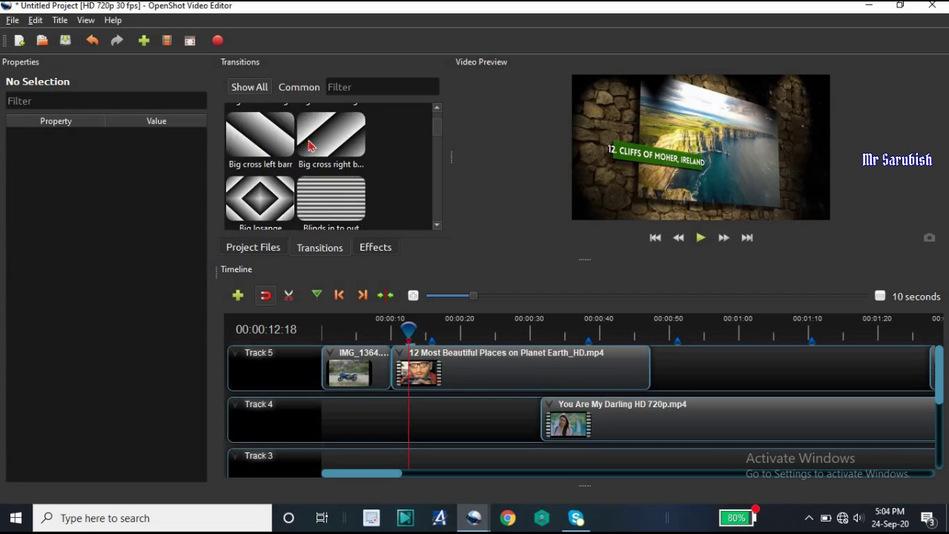
pyautogui.scroll(1, 256, 217)
pyautogui.moveTo(258, 202); pyautogui.dragTo(434, 361)
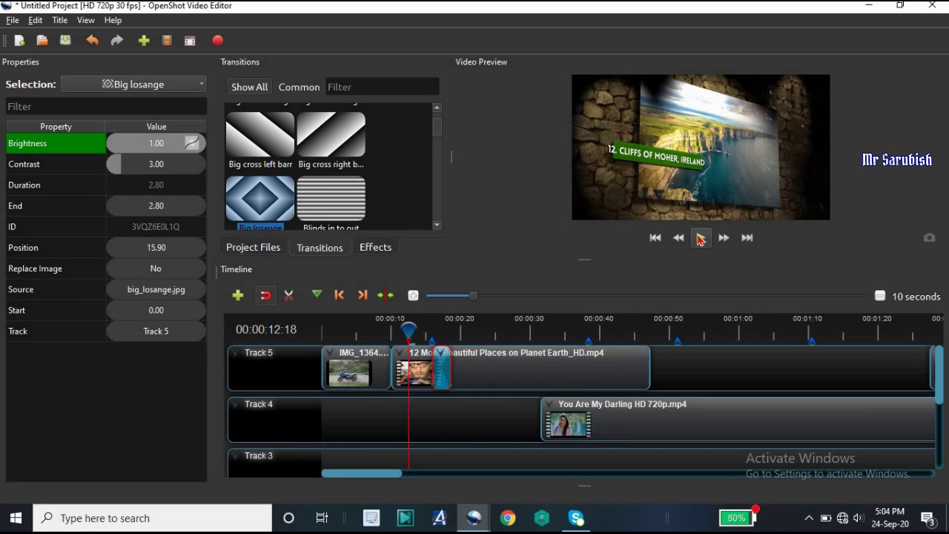
pyautogui.click(701, 238)
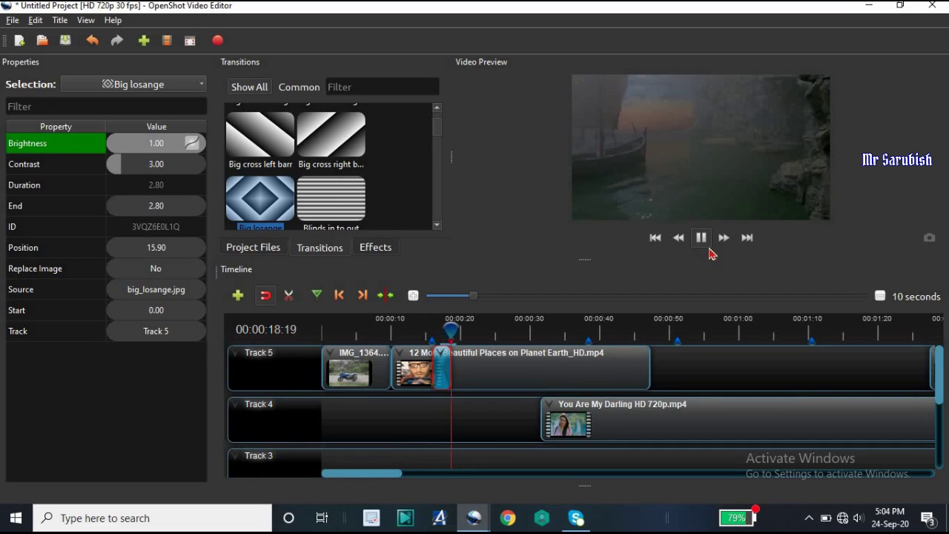
pyautogui.click(702, 239)
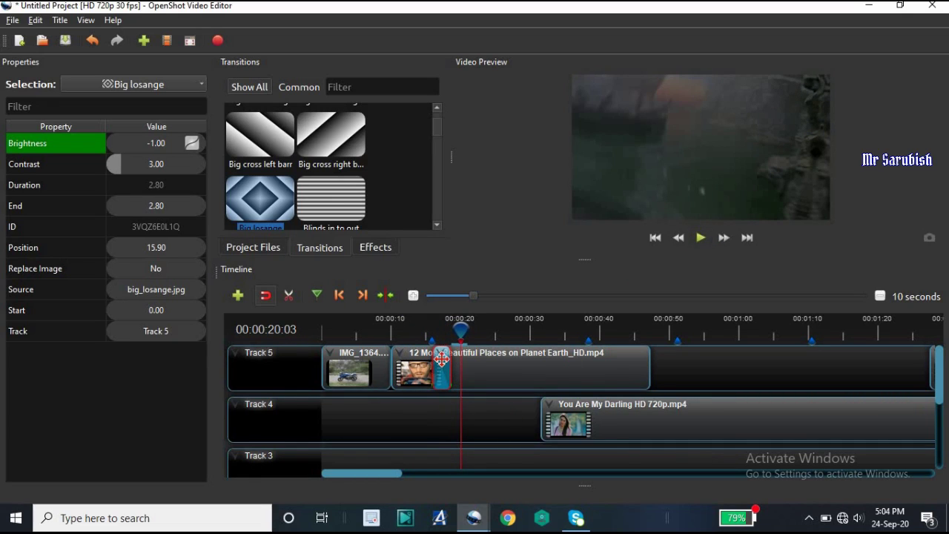
# Step: Delete the Big losange transition from the second Track 5 clip
pyautogui.press('Delete')
pyautogui.moveTo(438, 136)
pyautogui.mouseDown()
pyautogui.moveTo(436, 212)
pyautogui.moveTo(438, 152)
pyautogui.mouseUp()
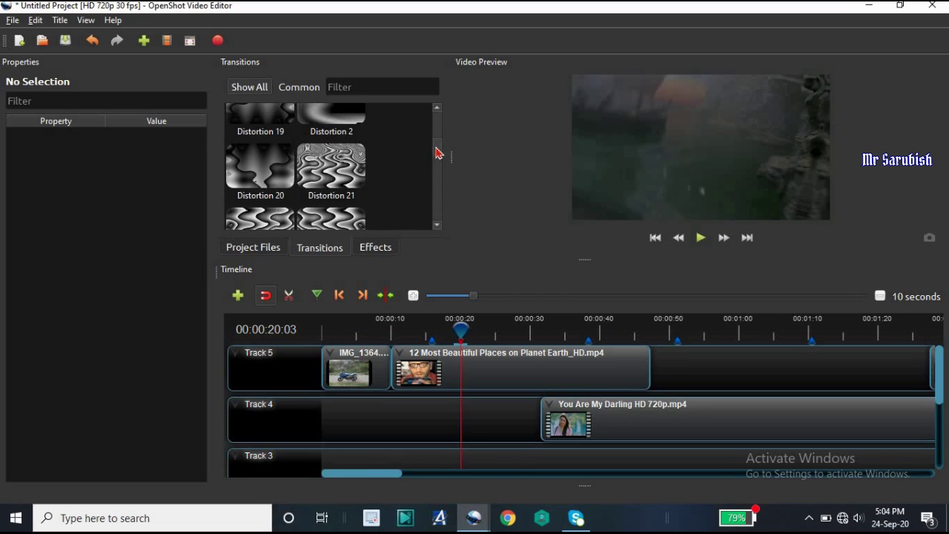
# Step: Browse the available effects and try the Wave effect on the 12 Most Beautiful Places on Planet Earth_HD.mp4 clip on Track 5
pyautogui.click(376, 248)
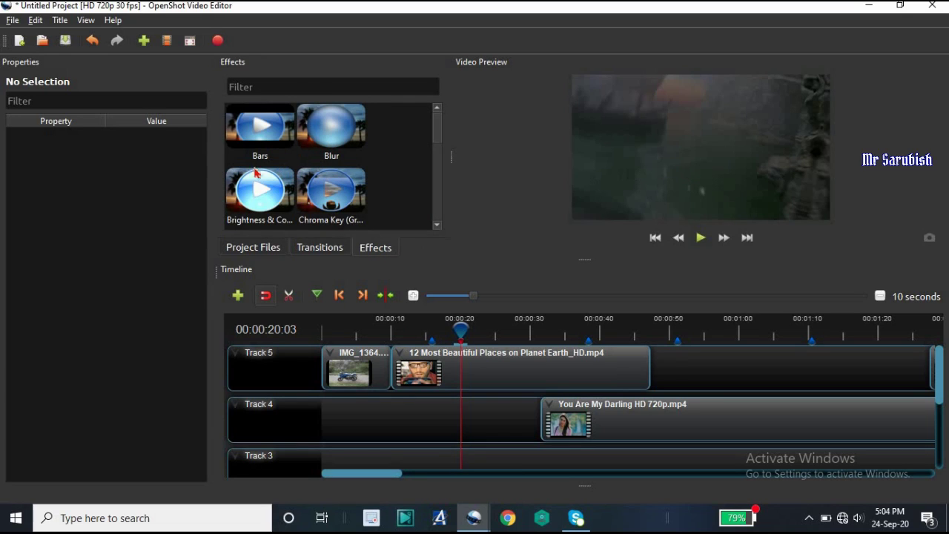
pyautogui.scroll(-2, 271, 202)
pyautogui.scroll(2, 260, 171)
pyautogui.scroll(-2, 335, 207)
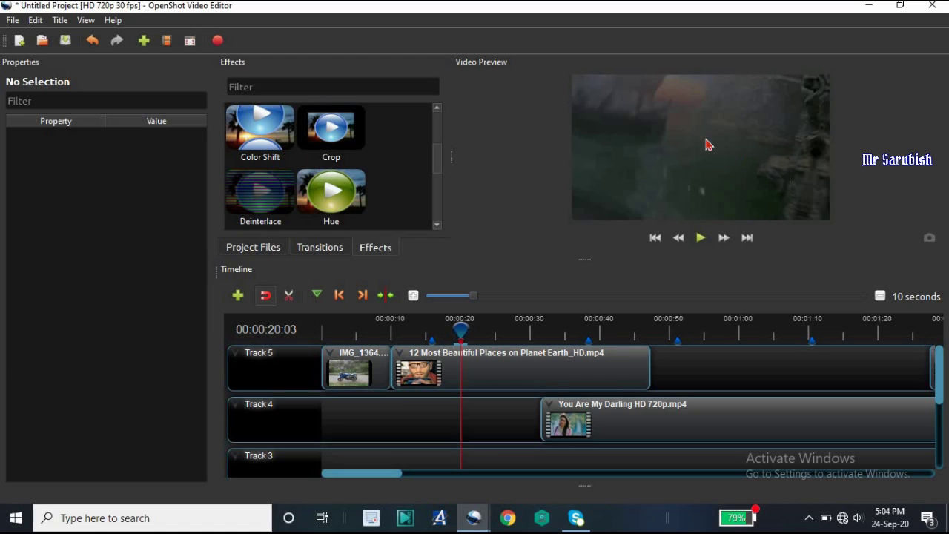
pyautogui.scroll(-2, 361, 199)
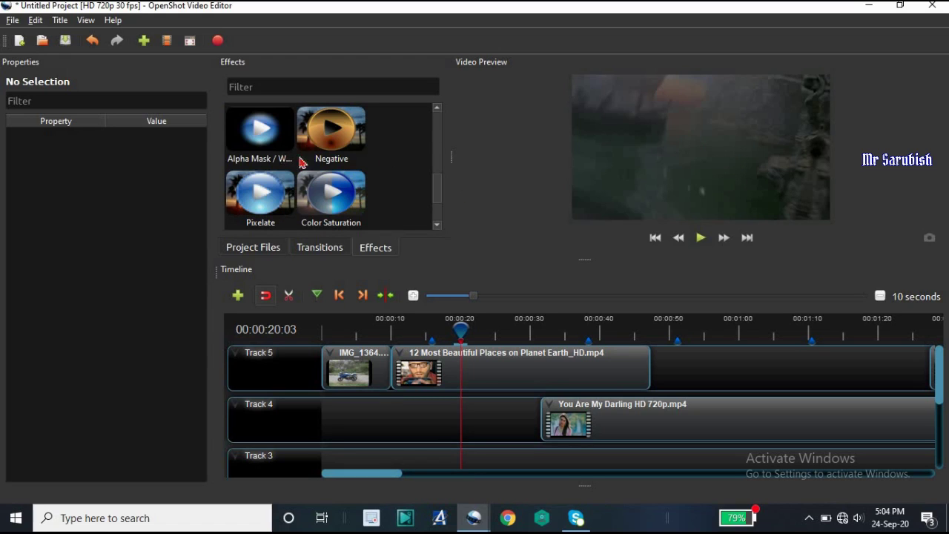
pyautogui.scroll(-1, 292, 191)
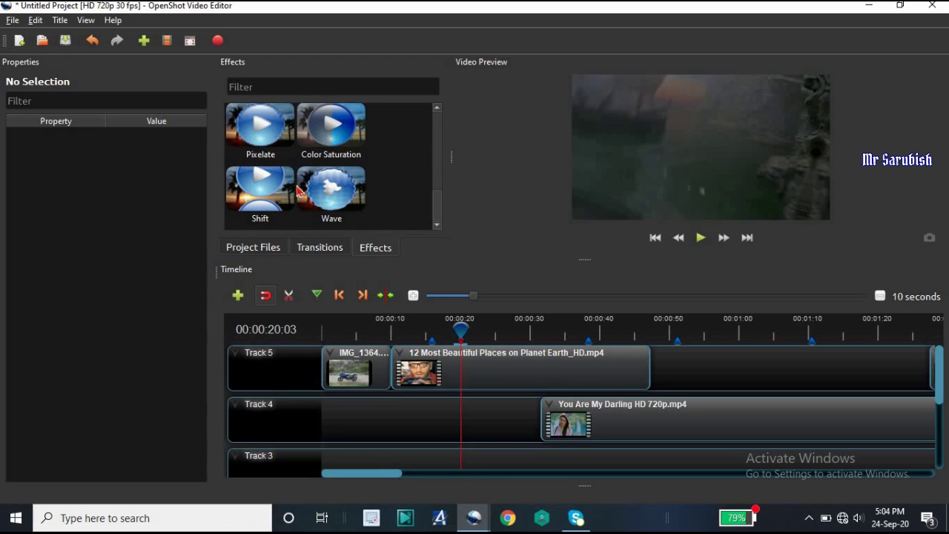
pyautogui.moveTo(327, 200); pyautogui.dragTo(486, 371)
# Step: Delete the 12 Most Beautiful Places on Planet Earth_HD.mp4 clip from Track 5 and move IMG_1364.JPG down to the start of Track 4
pyautogui.press('Delete')
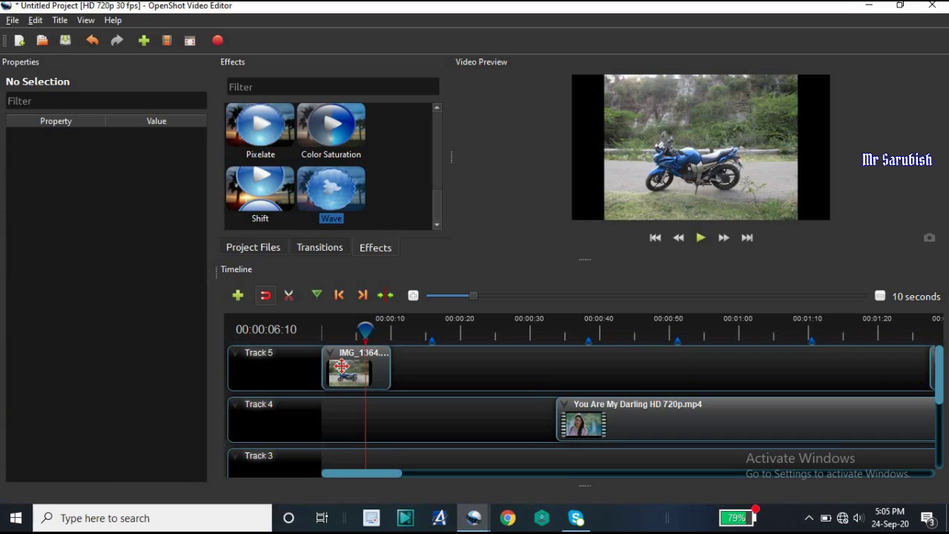
pyautogui.moveTo(349, 371); pyautogui.dragTo(351, 412)
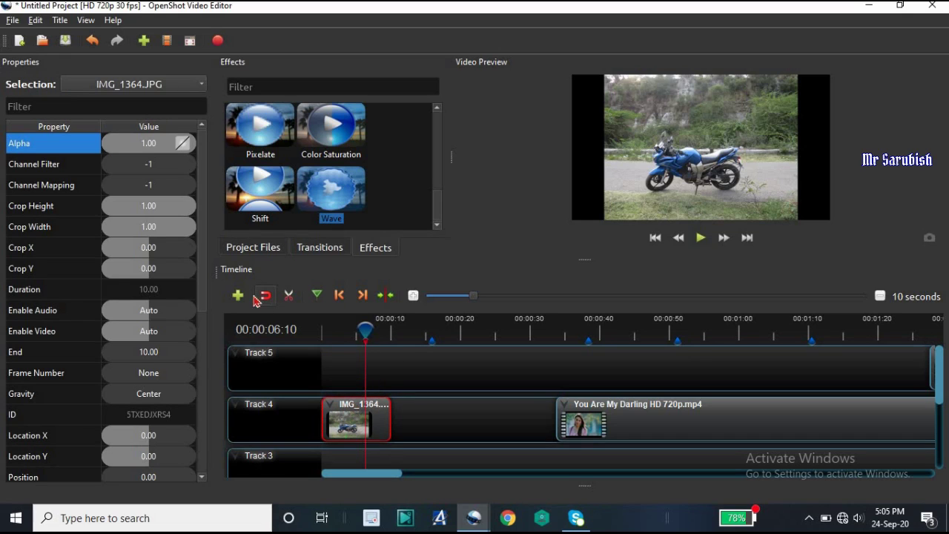
# Step: Add green kav.jpg to the start of Track 5, directly above the IMG_1364.JPG clip
pyautogui.click(245, 247)
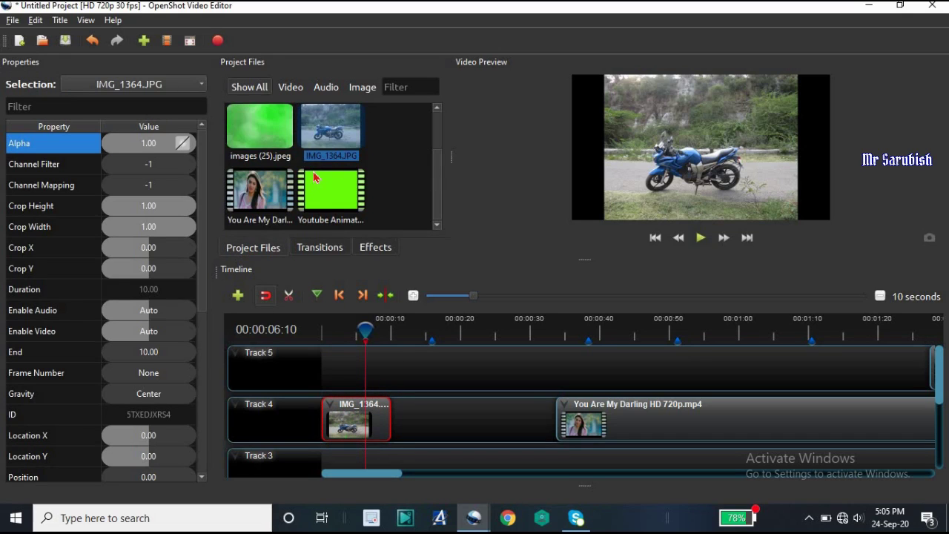
pyautogui.scroll(1, 314, 189)
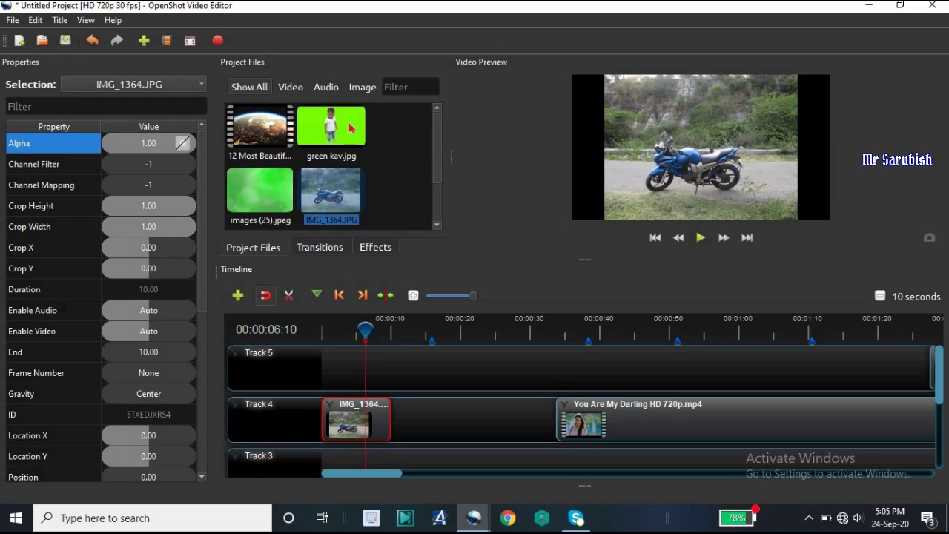
pyautogui.moveTo(332, 132); pyautogui.dragTo(357, 385)
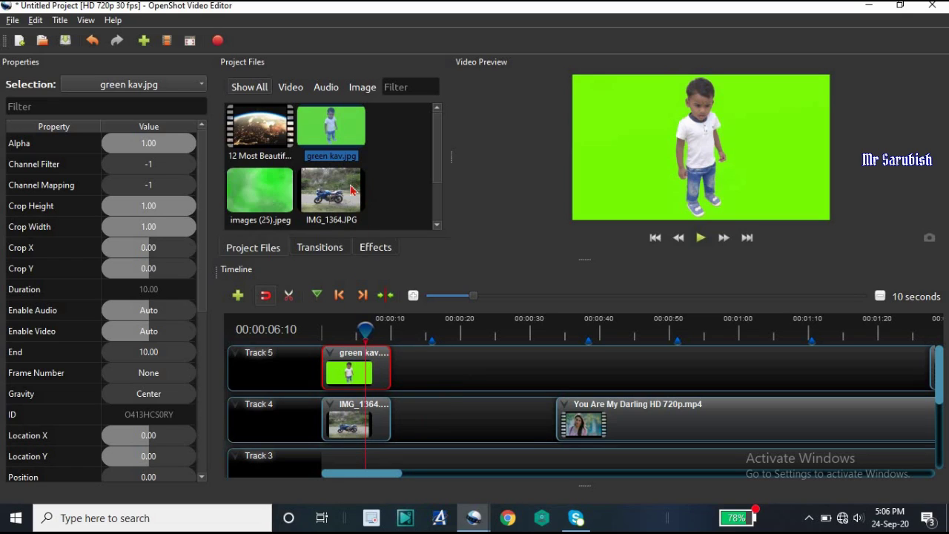
# Step: Apply the Chroma Key (Greenscreen) effect to the green kav.jpg clip on Track 5
pyautogui.click(376, 252)
pyautogui.scroll(5, 331, 169)
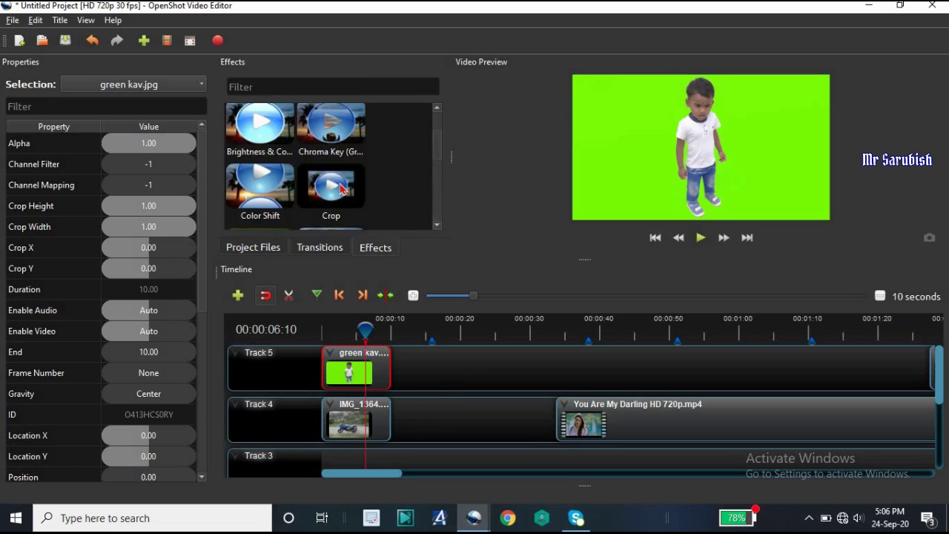
pyautogui.scroll(-2, 336, 156)
pyautogui.scroll(2, 334, 156)
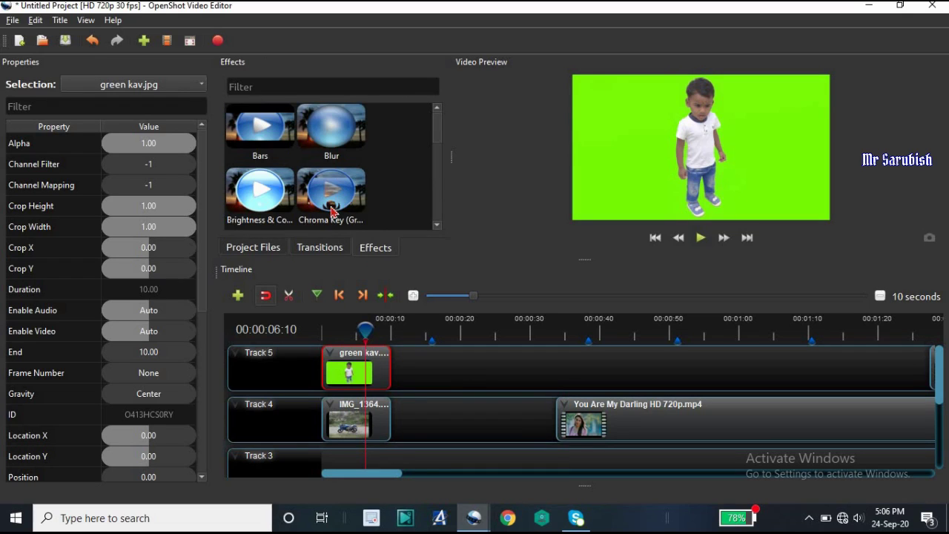
pyautogui.moveTo(331, 208); pyautogui.dragTo(351, 373)
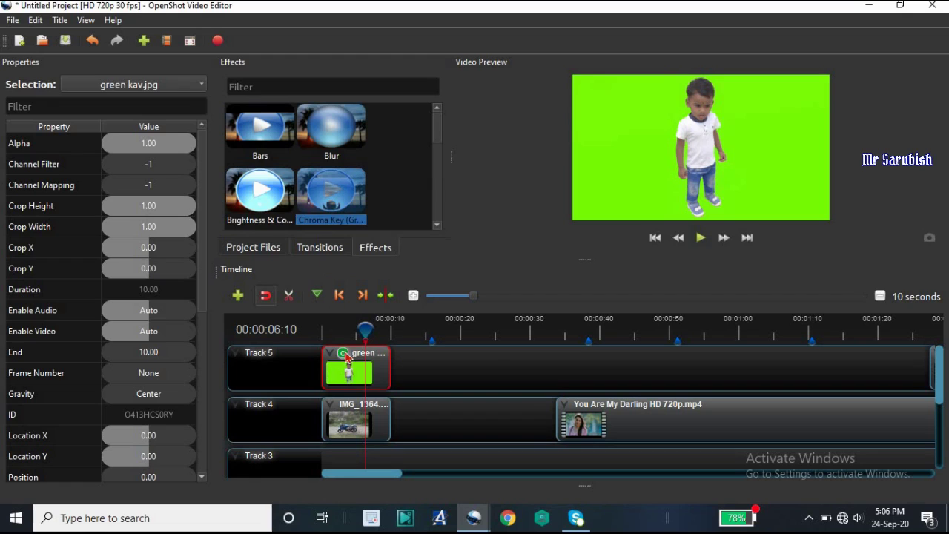
# Step: Set the Chroma Key effect's Key Color to #79ff08, sampled from the previewed green background, and its Fuzz to 25.00
pyautogui.rightClick(347, 359)
pyautogui.click(375, 361)
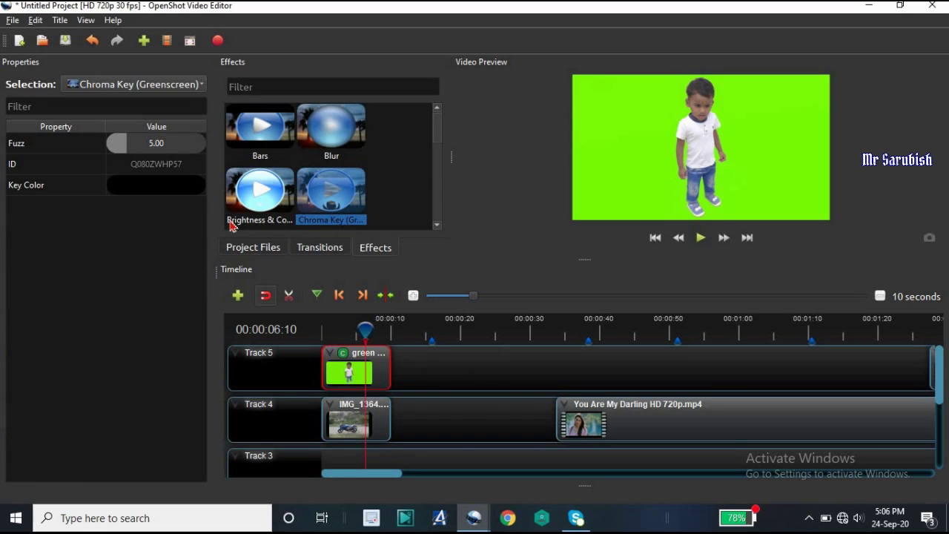
pyautogui.doubleClick(141, 190)
pyautogui.click(359, 251)
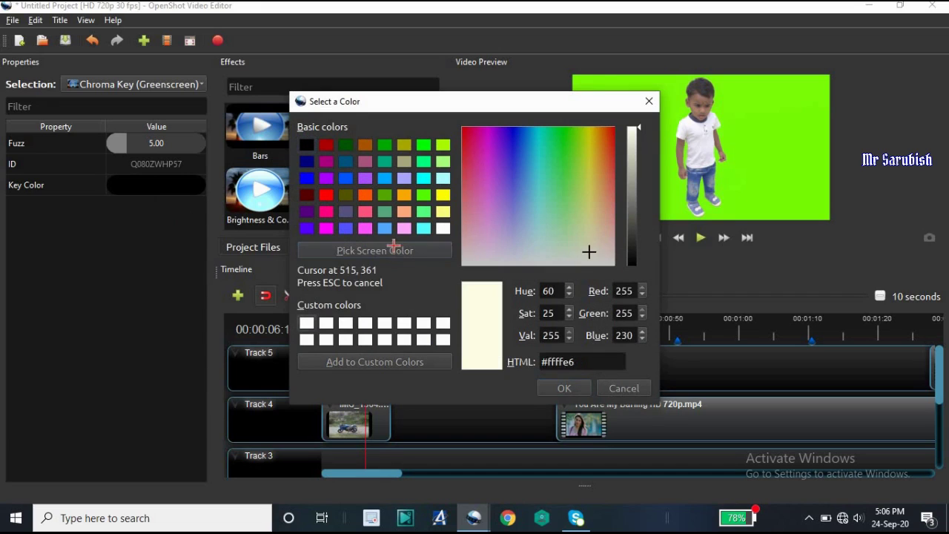
pyautogui.click(778, 136)
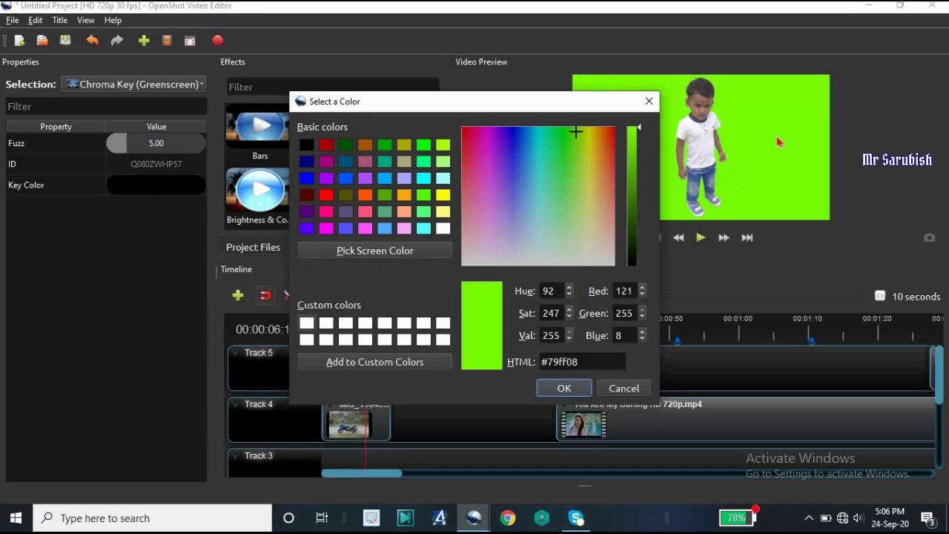
pyautogui.click(572, 389)
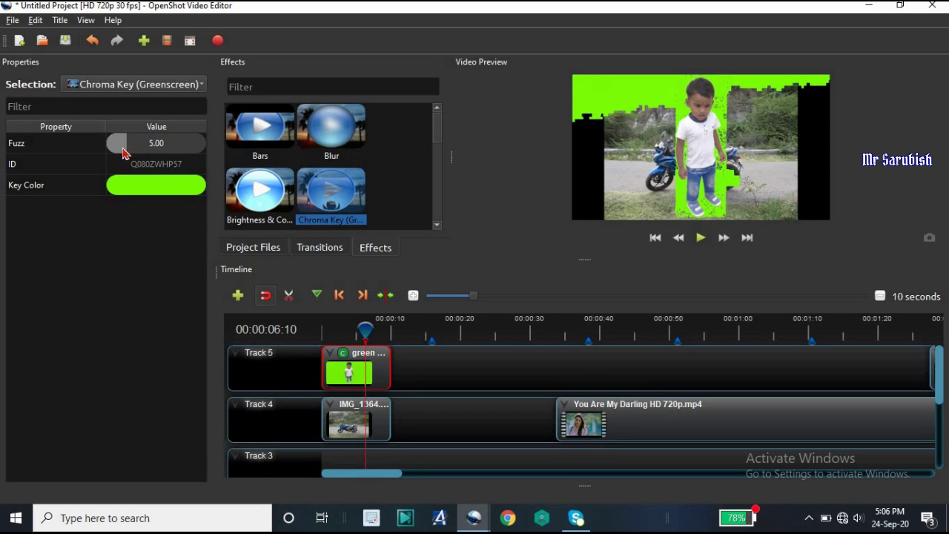
pyautogui.moveTo(124, 154); pyautogui.dragTo(219, 152)
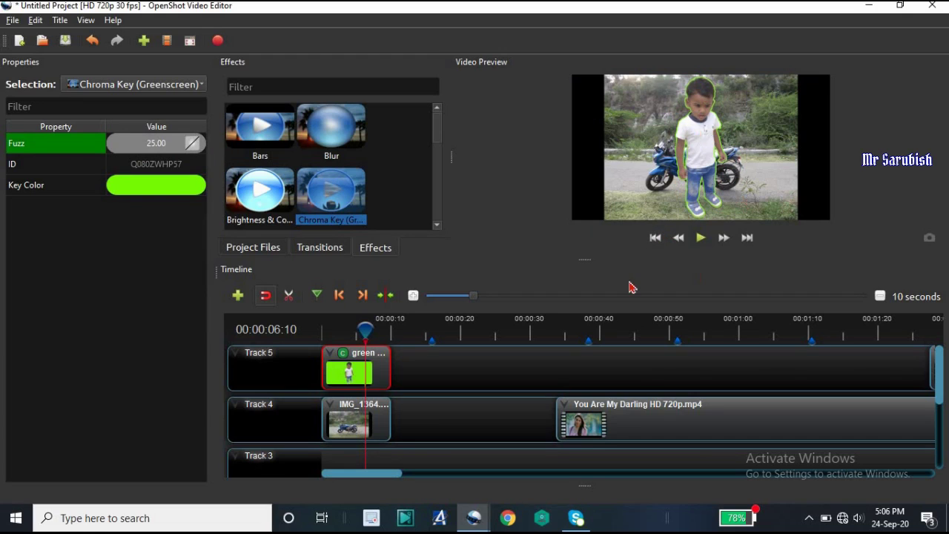
# Step: Set the green kav.jpg clip's Location X to -0.26 and Location Y to 0.01
pyautogui.click(348, 373)
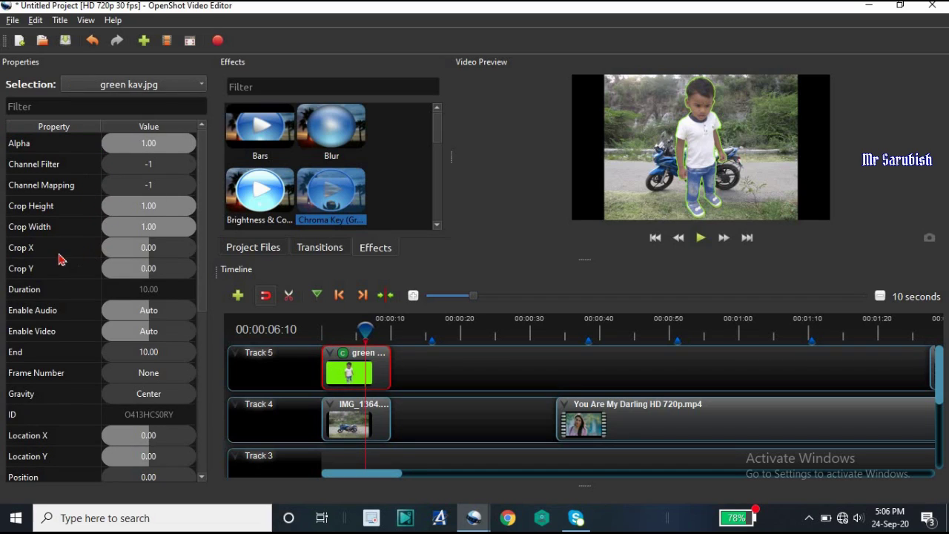
pyautogui.scroll(-1, 160, 368)
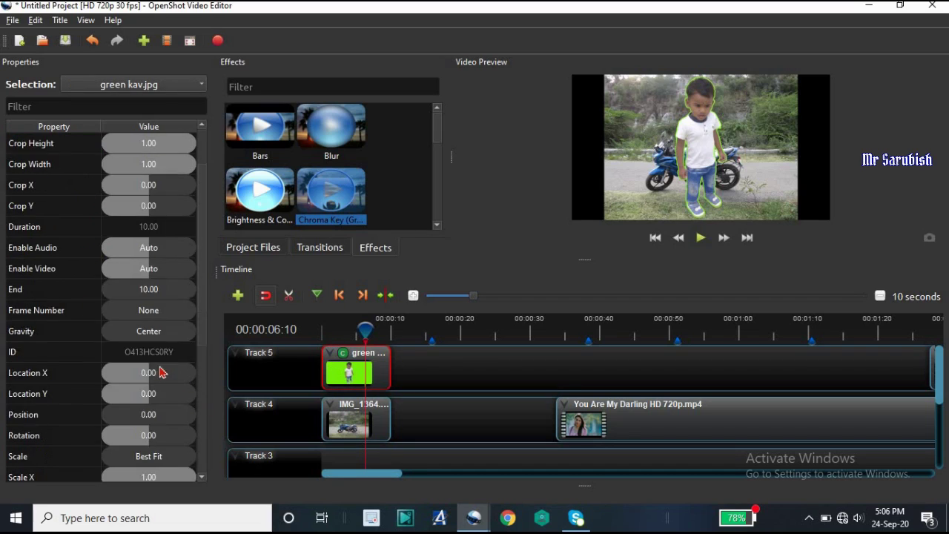
pyautogui.click(146, 379)
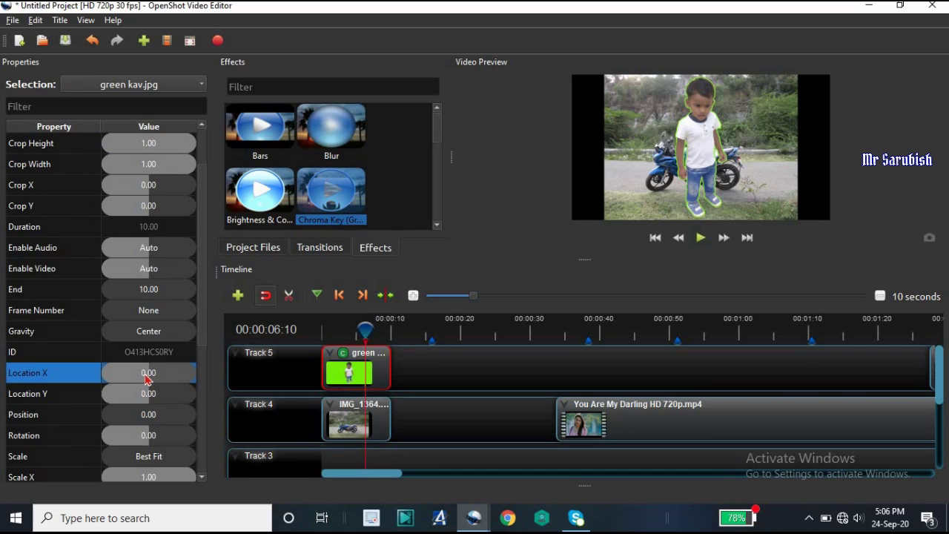
pyautogui.moveTo(134, 379)
pyautogui.mouseDown()
pyautogui.moveTo(147, 382)
pyautogui.moveTo(138, 384)
pyautogui.mouseUp()
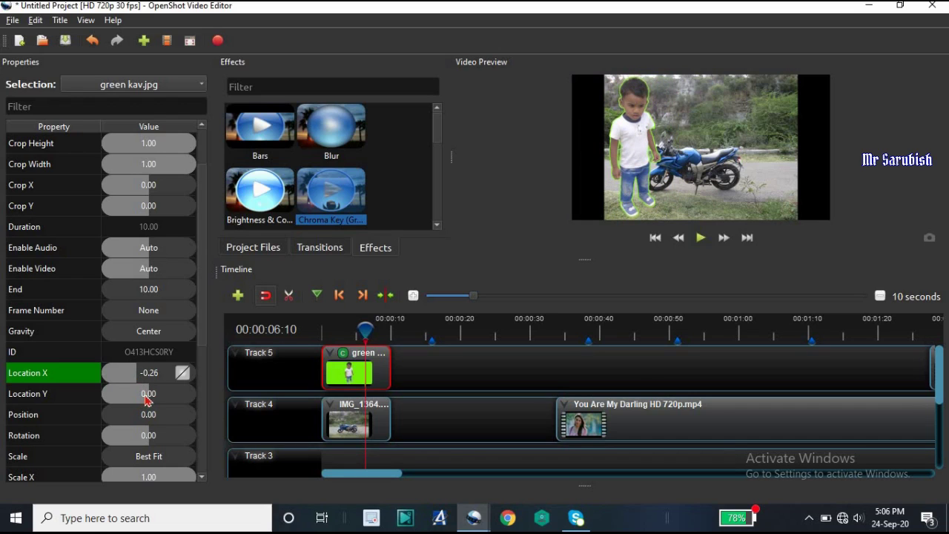
pyautogui.click(147, 401)
pyautogui.moveTo(154, 401); pyautogui.dragTo(151, 405)
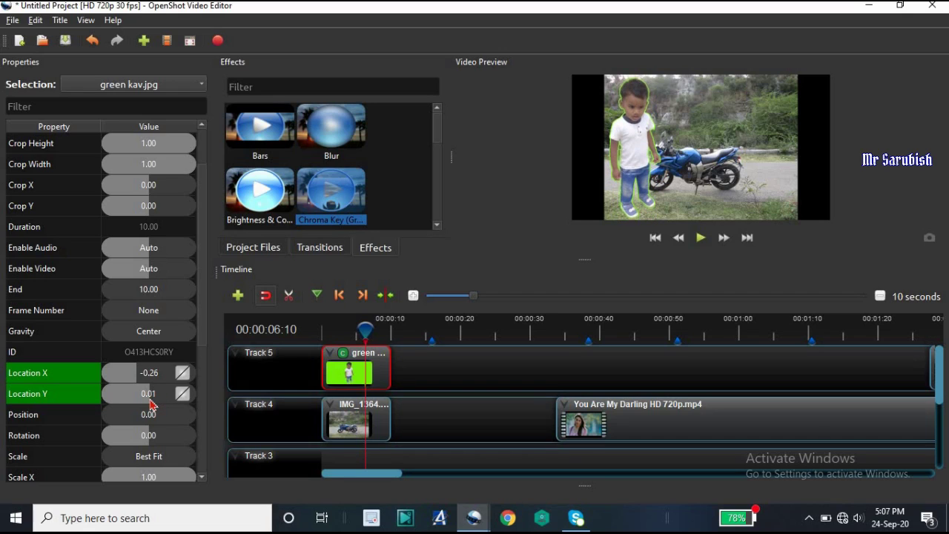
# Step: Scale the green kav.jpg clip down to 0.61 in both Scale X and Scale Y
pyautogui.scroll(-1, 140, 438)
pyautogui.scroll(-1, 141, 438)
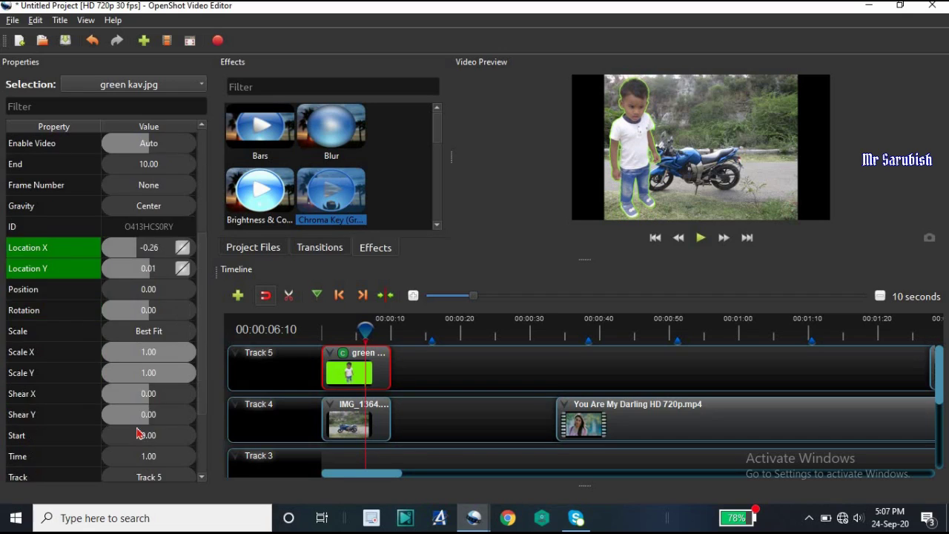
pyautogui.click(188, 357)
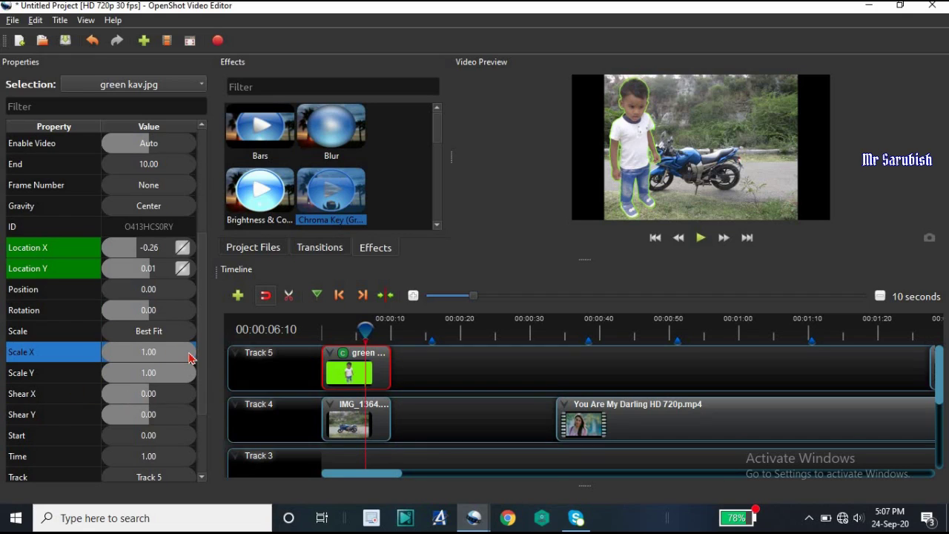
pyautogui.moveTo(188, 357); pyautogui.dragTo(161, 361)
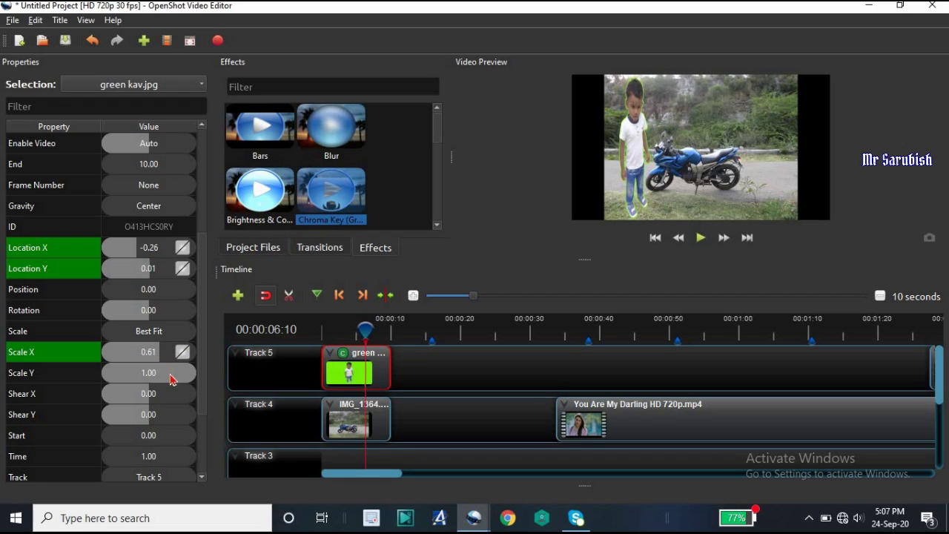
pyautogui.click(170, 379)
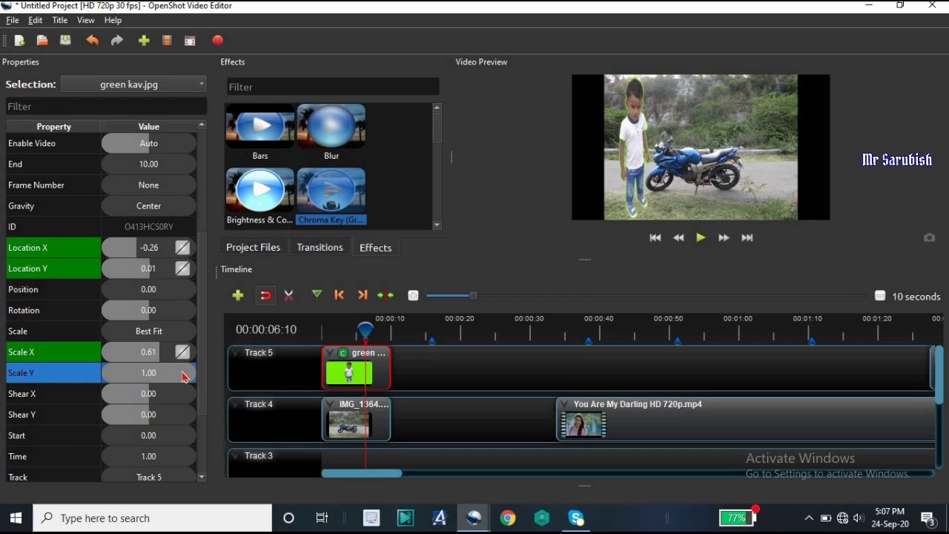
pyautogui.moveTo(183, 377); pyautogui.dragTo(161, 378)
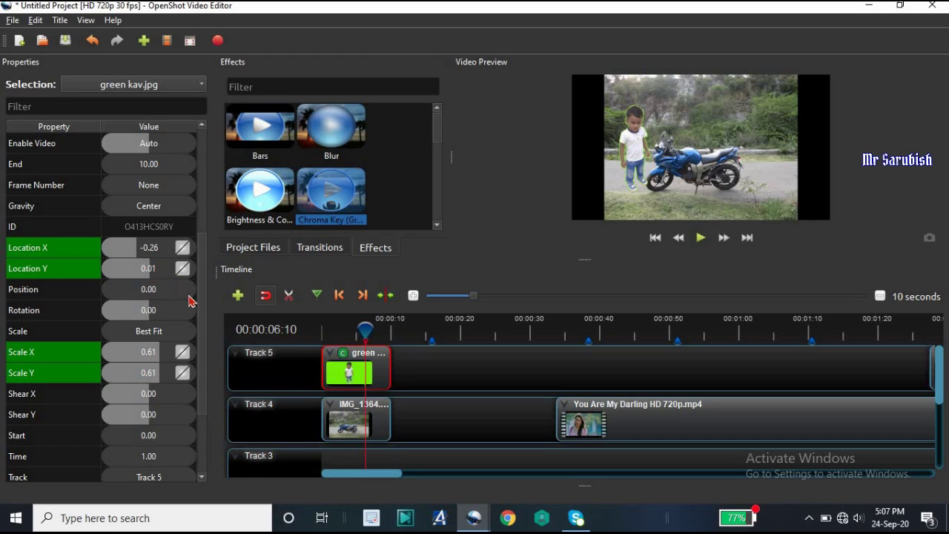
# Step: Adjust the scaled green kav.jpg clip's placement by setting Location X to -0.24 and increasing Location Y
pyautogui.click(141, 252)
pyautogui.moveTo(138, 254)
pyautogui.mouseDown()
pyautogui.moveTo(163, 253)
pyautogui.moveTo(140, 253)
pyautogui.mouseUp()
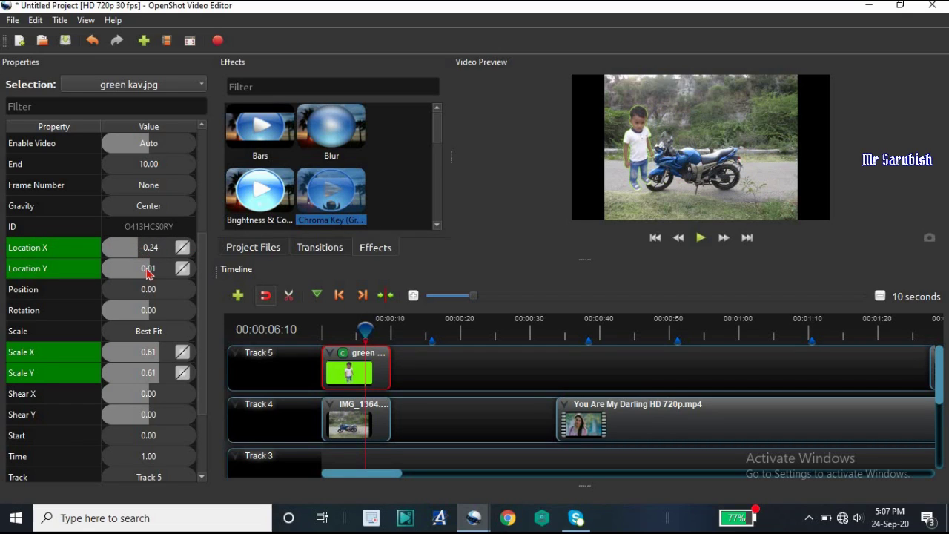
pyautogui.click(147, 272)
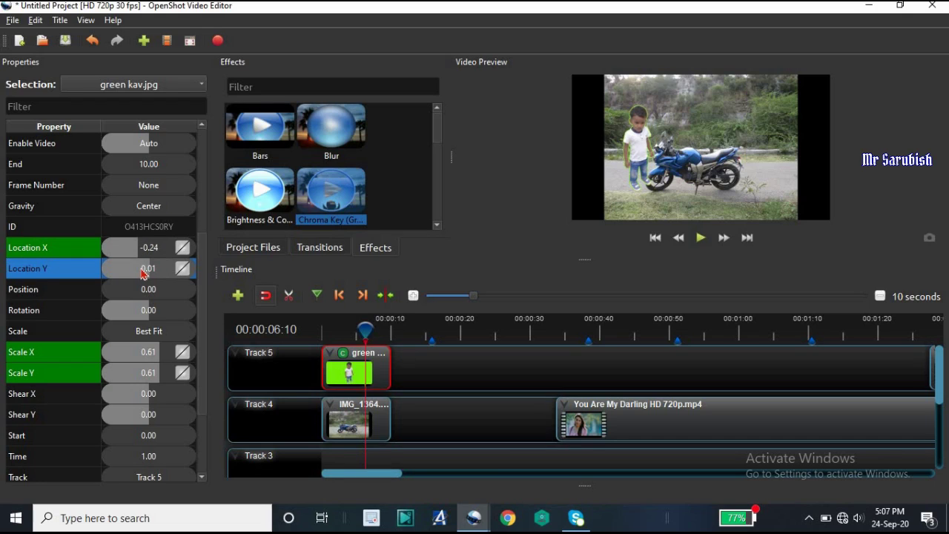
pyautogui.moveTo(143, 274); pyautogui.dragTo(157, 272)
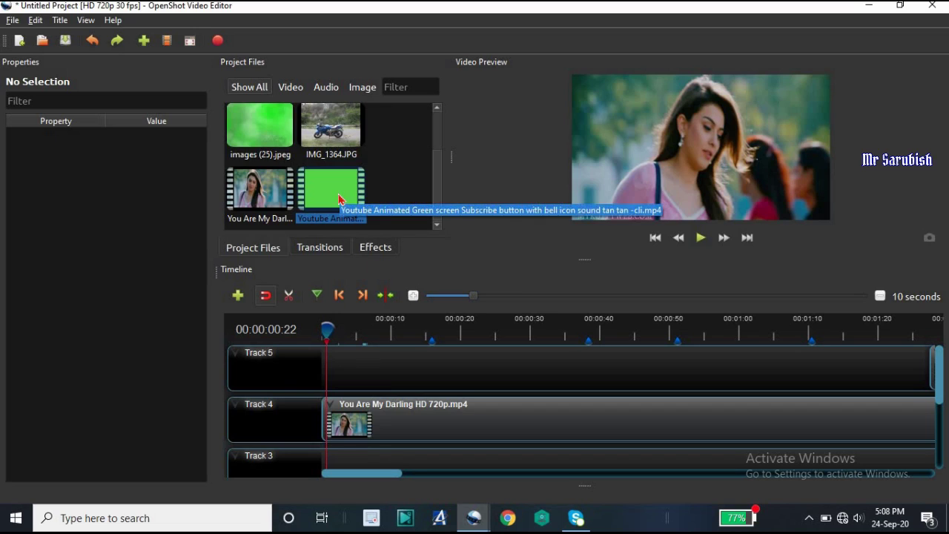
# Step: Place the Youtube Animated Green screen Subscribe button clip on Track 5 at 11.10 s and try the Chroma Key (Greenscreen) effect on it
pyautogui.moveTo(339, 199); pyautogui.dragTo(409, 371)
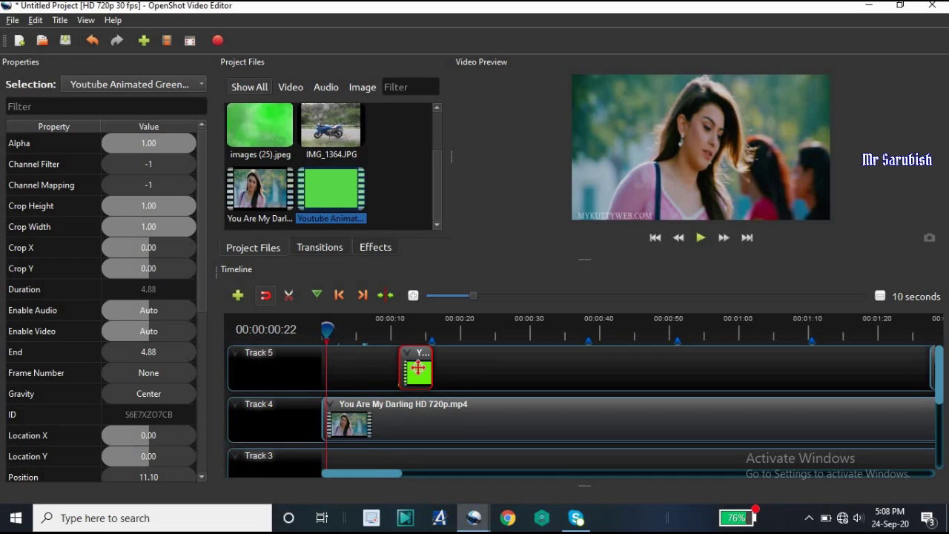
pyautogui.click(374, 247)
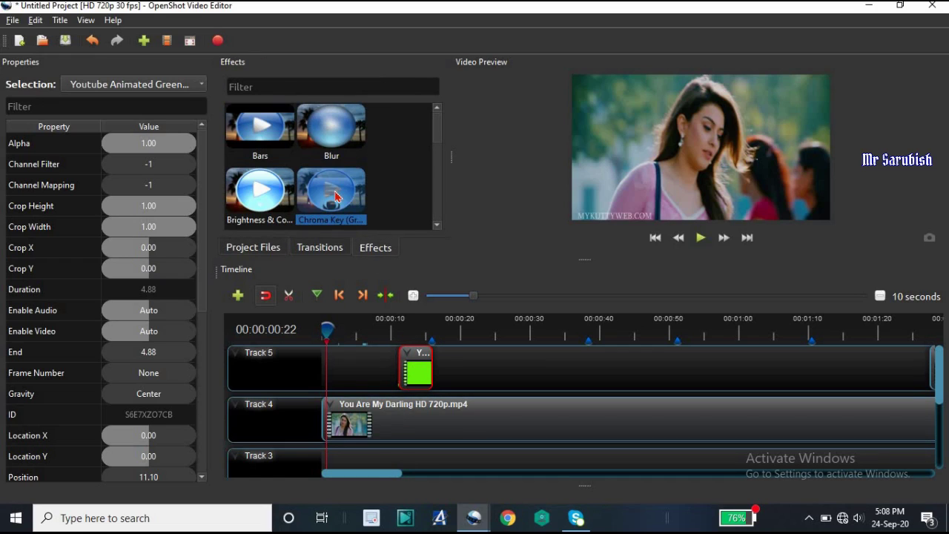
pyautogui.moveTo(335, 196); pyautogui.dragTo(410, 370)
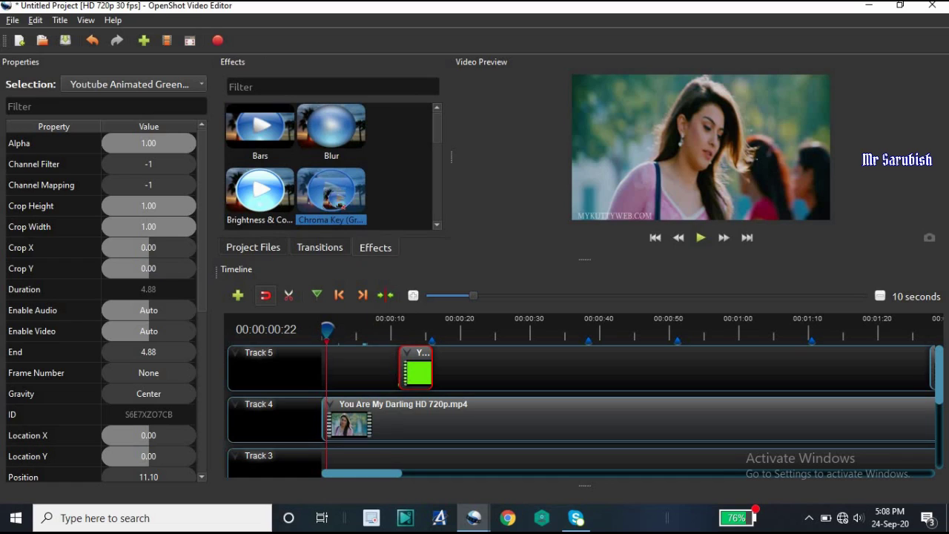
# Step: Play back the Subscribe button clip on Track 5 from about 7 s and park the playhead at 00:00:12:16
pyautogui.moveTo(329, 328); pyautogui.dragTo(382, 343)
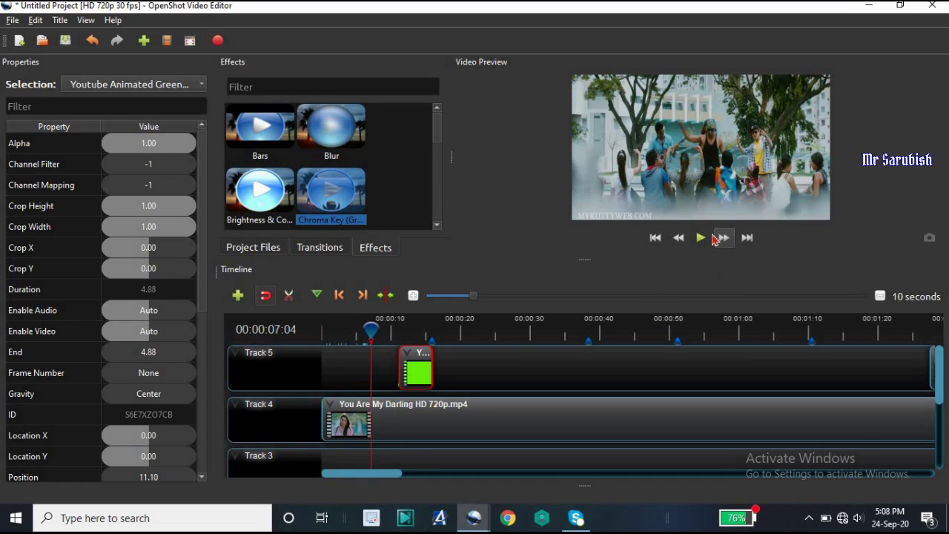
pyautogui.click(701, 238)
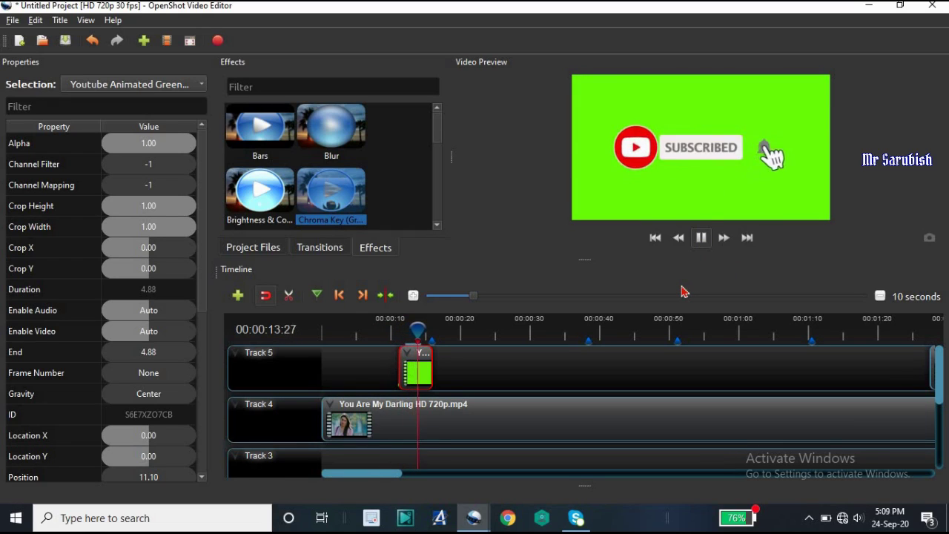
pyautogui.click(701, 237)
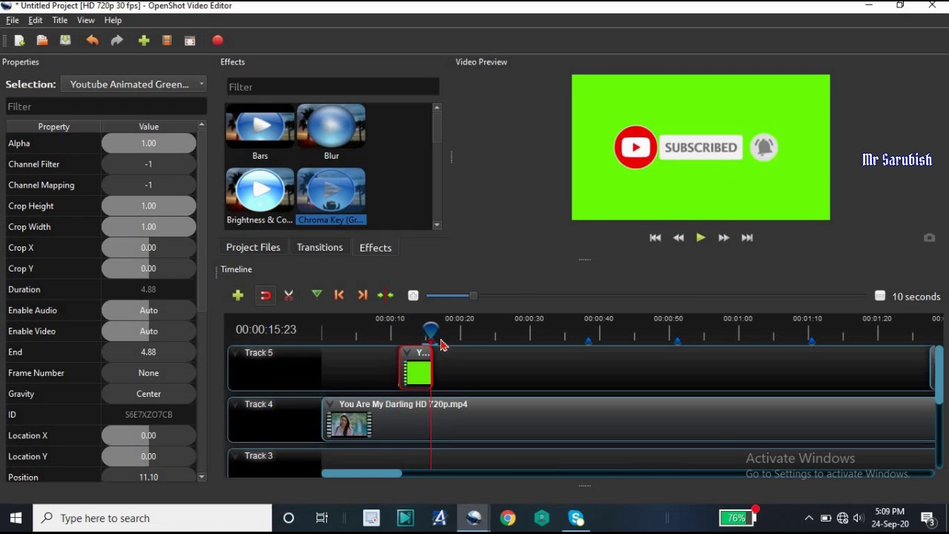
pyautogui.moveTo(432, 332); pyautogui.dragTo(409, 332)
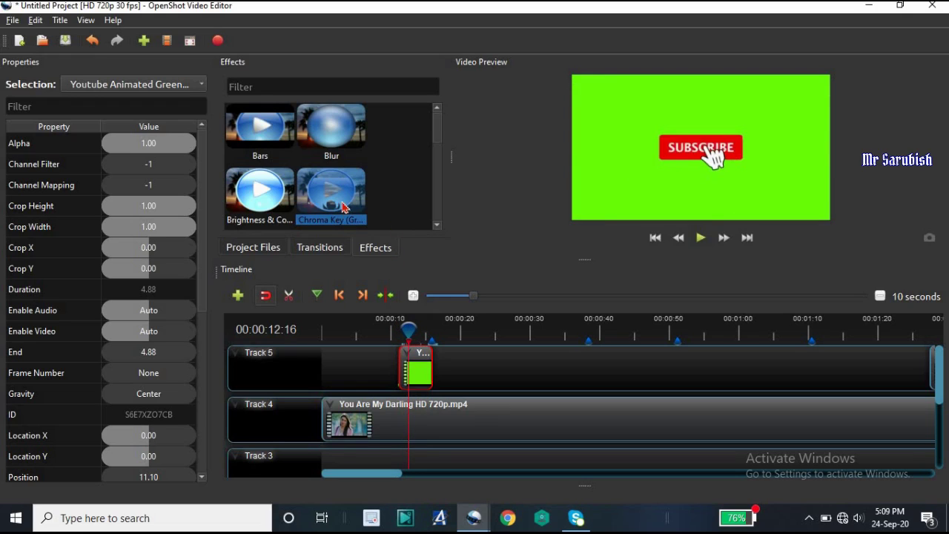
# Step: Apply the Chroma Key (Greenscreen) effect to the Subscribe button clip on Track 5 and open the effect's properties
pyautogui.moveTo(343, 208); pyautogui.dragTo(416, 362)
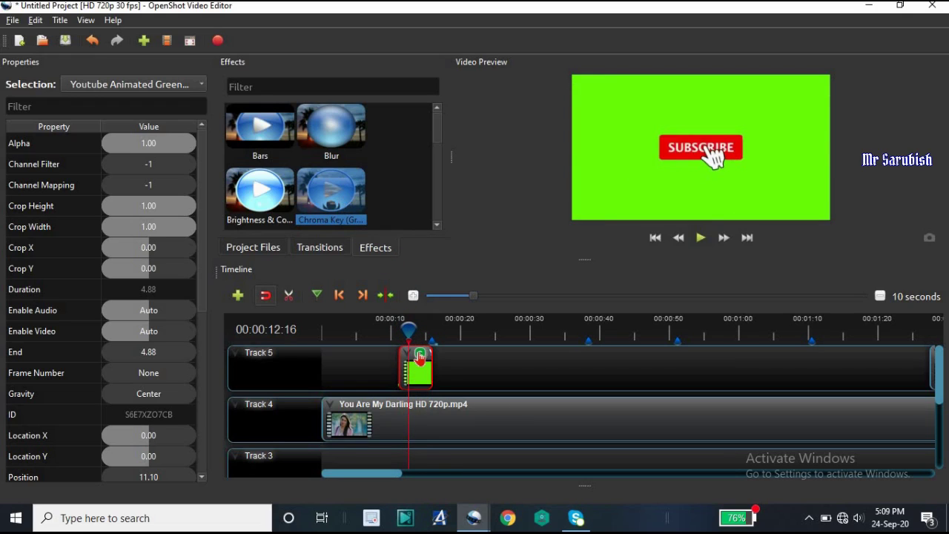
pyautogui.rightClick(419, 359)
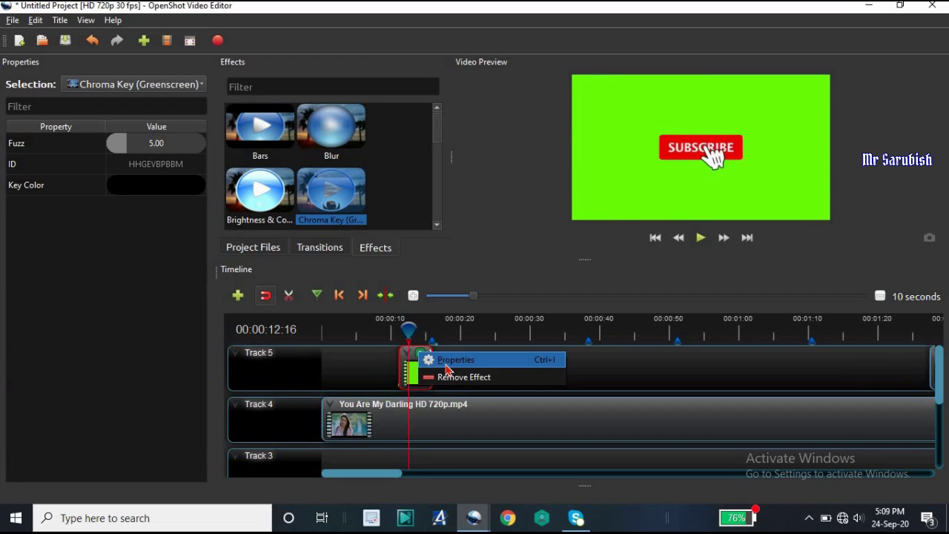
pyautogui.click(439, 358)
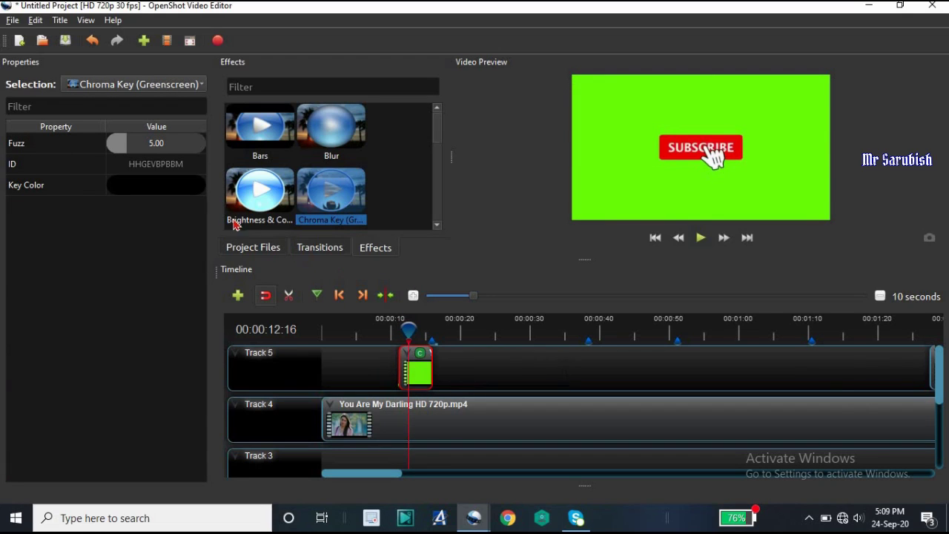
# Step: Set the Chroma Key's Key Color to the green sampled from the preview (#6bff0a) and its Fuzz to 25.00
pyautogui.doubleClick(157, 191)
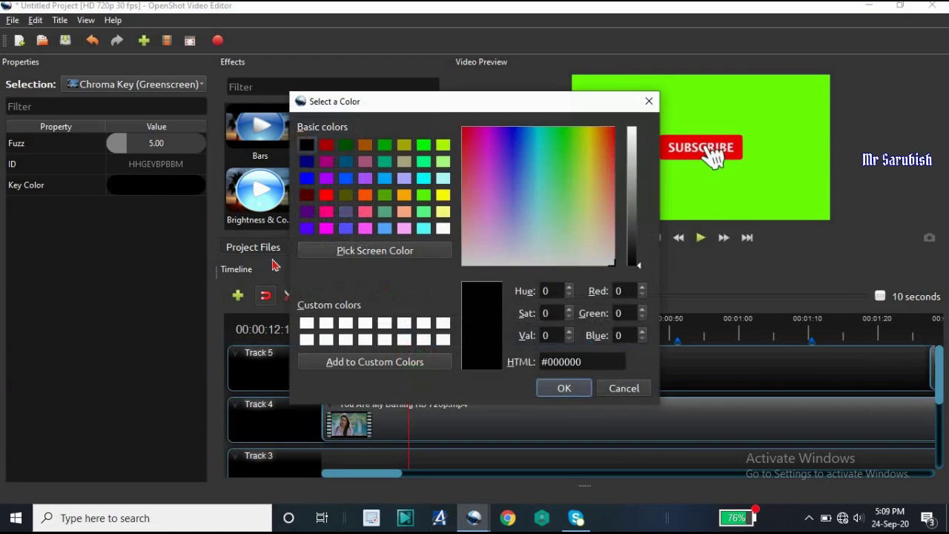
pyautogui.click(340, 253)
pyautogui.click(784, 120)
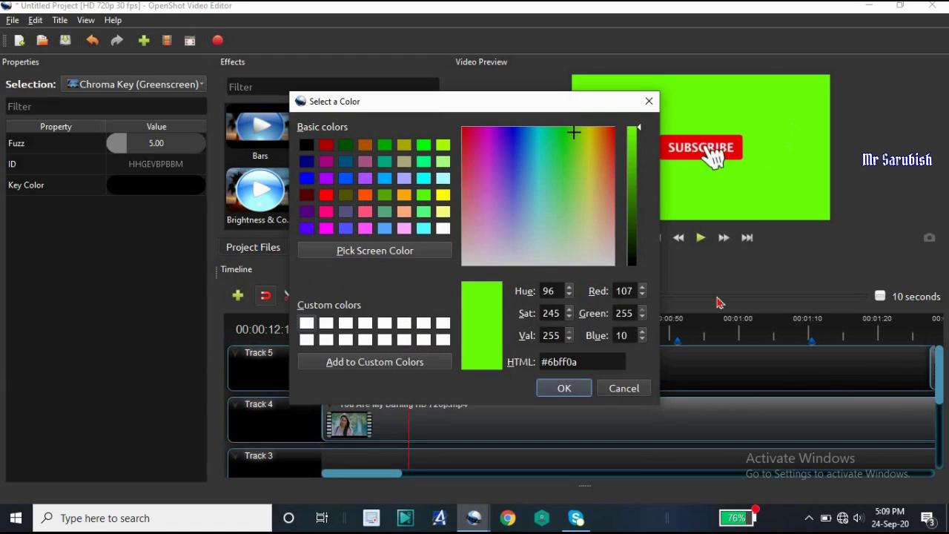
pyautogui.click(565, 389)
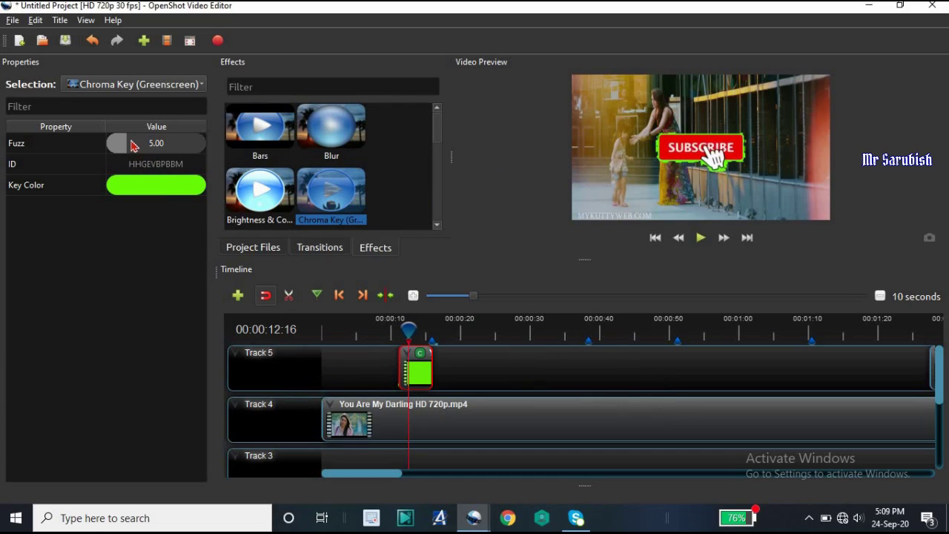
pyautogui.moveTo(122, 147); pyautogui.dragTo(155, 144)
pyautogui.moveTo(185, 150); pyautogui.dragTo(216, 147)
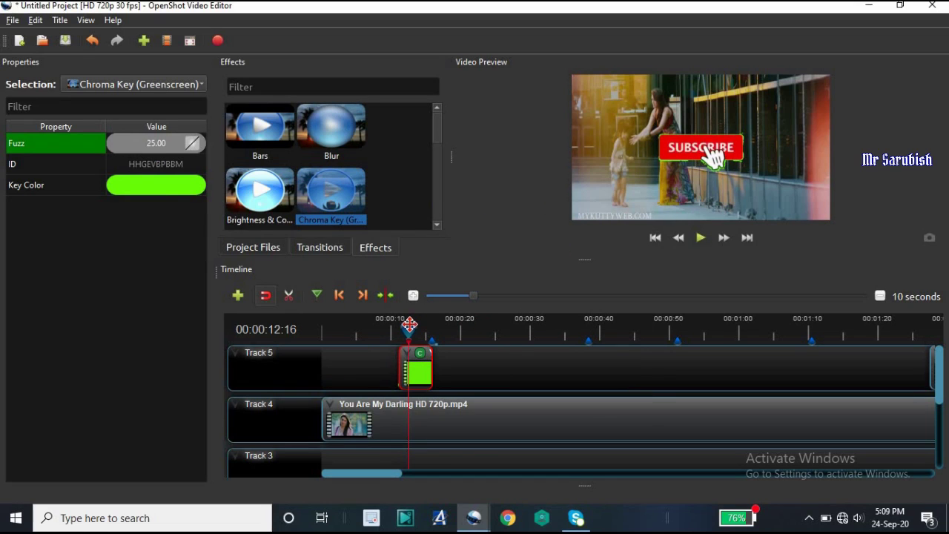
# Step: Play back the keyed Subscribe button over the video from 00:00:09:10 and return the playhead to 00:00:14:04
pyautogui.moveTo(409, 325); pyautogui.dragTo(387, 325)
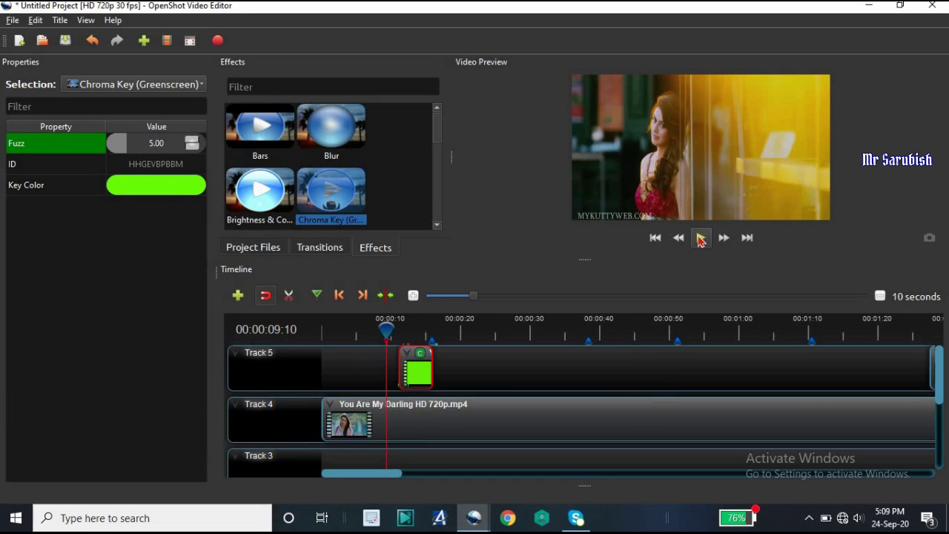
pyautogui.click(701, 239)
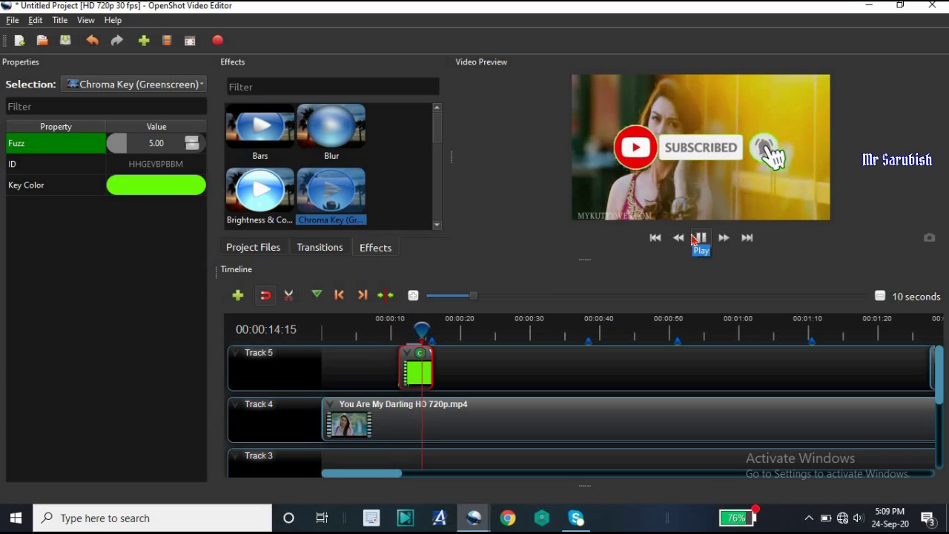
pyautogui.click(700, 239)
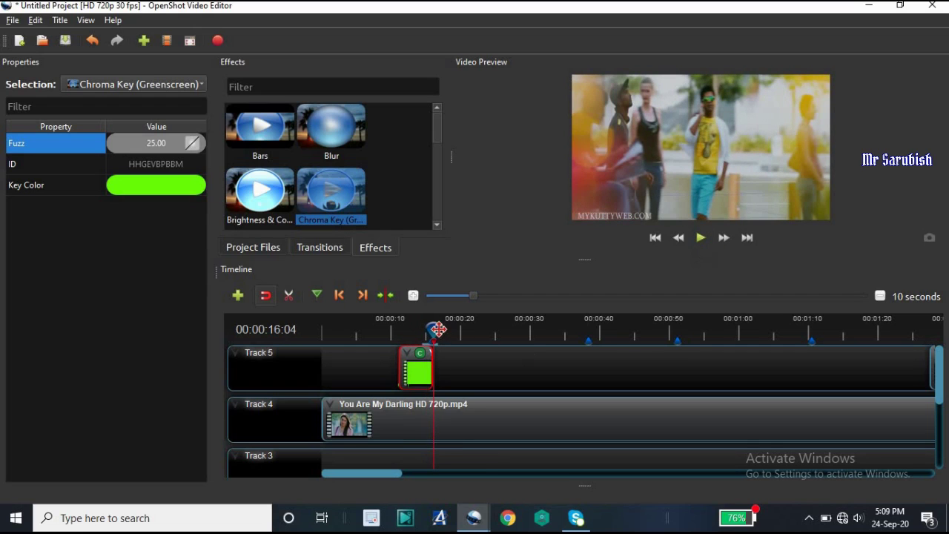
pyautogui.moveTo(430, 333); pyautogui.dragTo(427, 333)
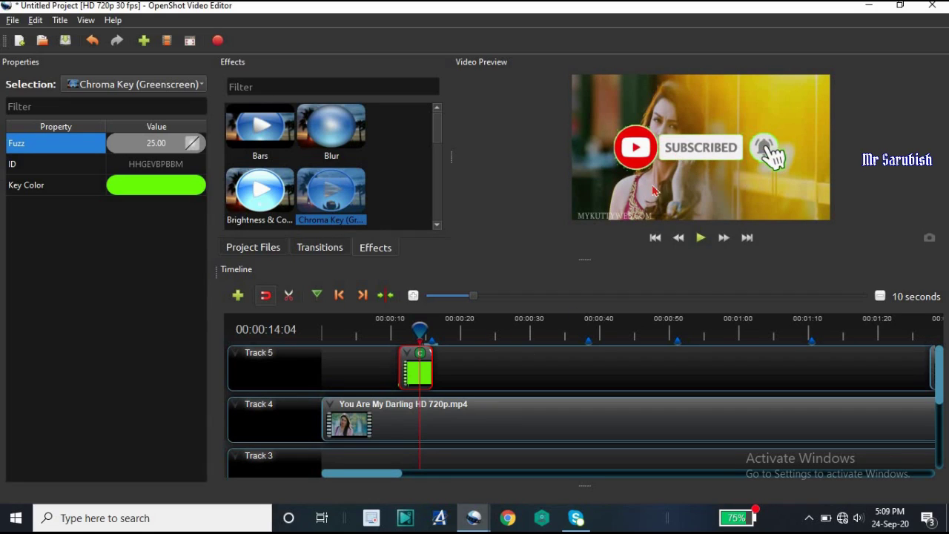
# Step: Reposition the Subscribe button clip by setting Location X to 0.04 and Location Y to 0.30
pyautogui.click(413, 373)
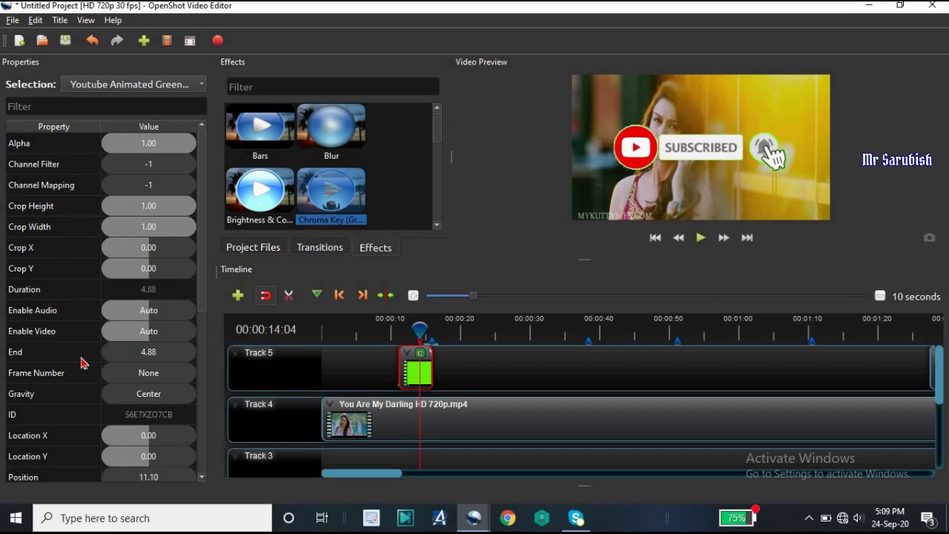
pyautogui.scroll(-1, 83, 375)
pyautogui.click(153, 378)
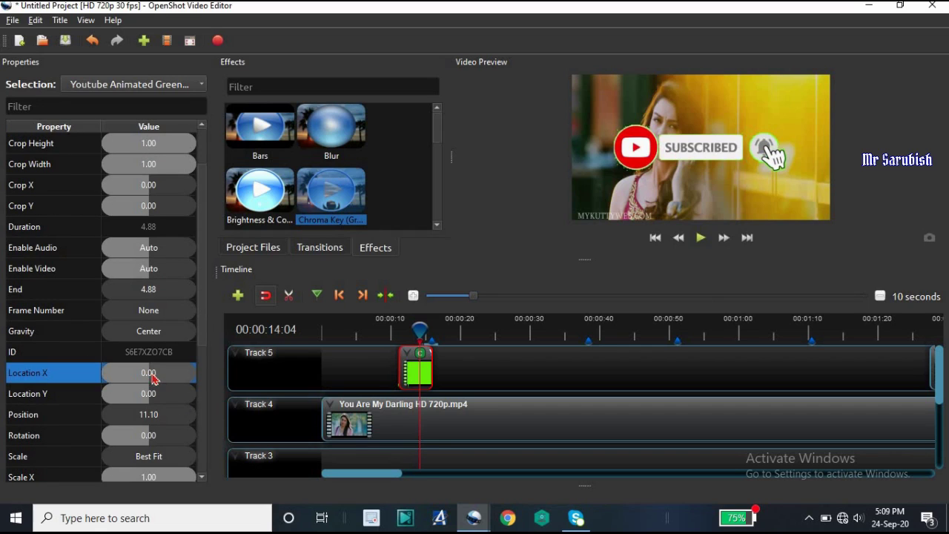
pyautogui.moveTo(146, 381)
pyautogui.mouseDown()
pyautogui.moveTo(138, 382)
pyautogui.moveTo(152, 381)
pyautogui.mouseUp()
pyautogui.click(153, 395)
pyautogui.doubleClick(150, 394)
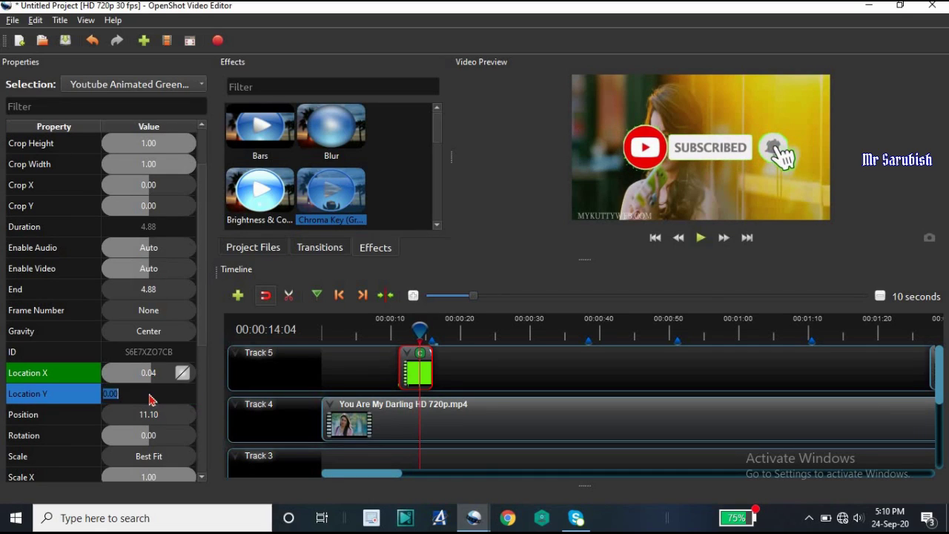
pyautogui.write('-0.17')
pyautogui.scroll(20, 156, 400)
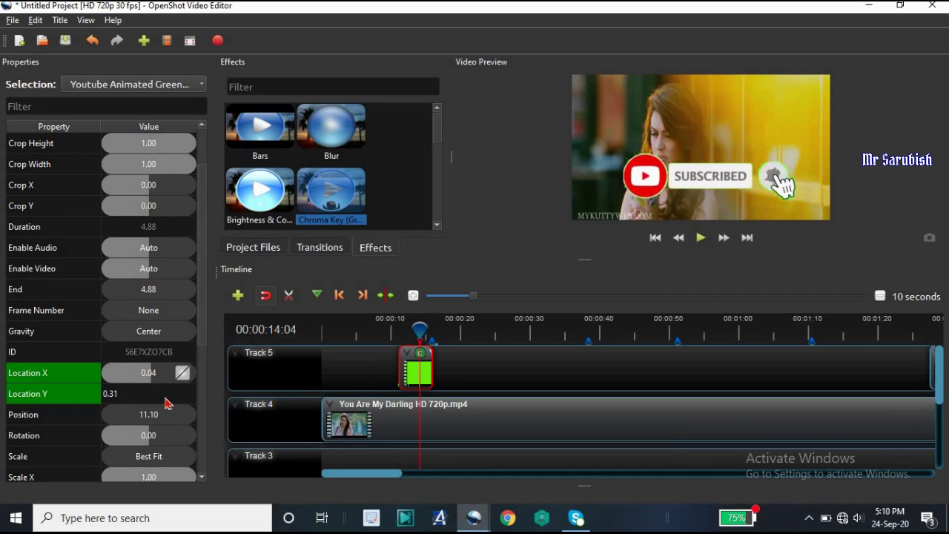
# Step: Shrink the Subscribe button clip to 0.57 in both Scale X and Scale Y, and lower it to Location Y 0.36
pyautogui.scroll(-1, 152, 430)
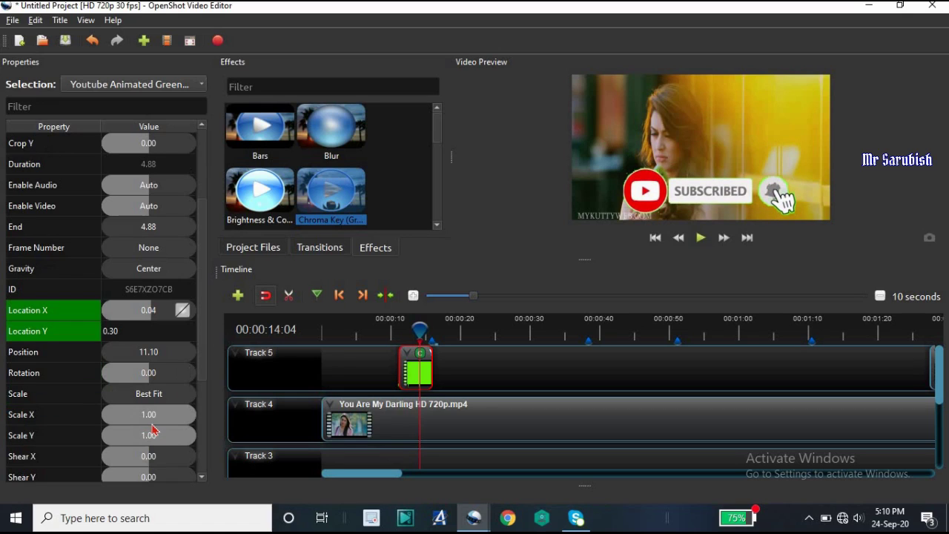
pyautogui.click(179, 416)
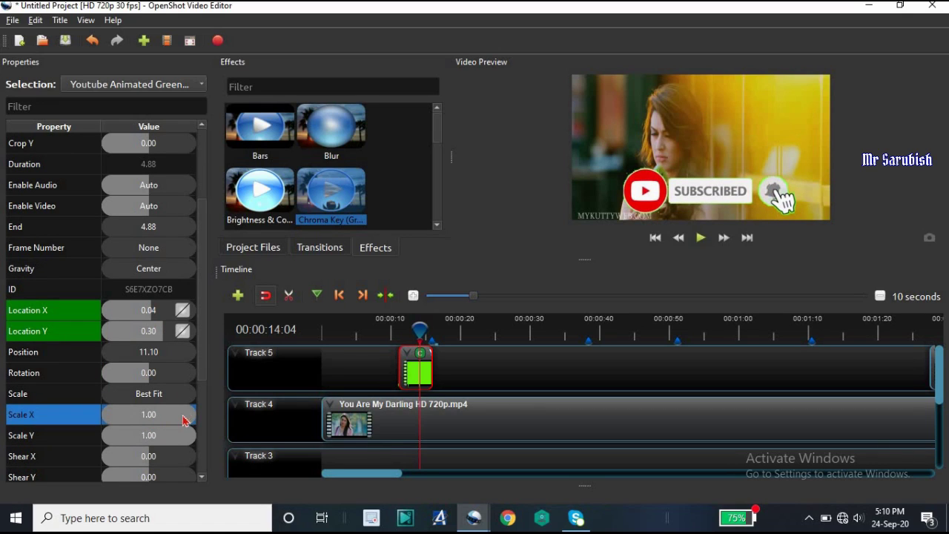
pyautogui.moveTo(184, 421); pyautogui.dragTo(159, 421)
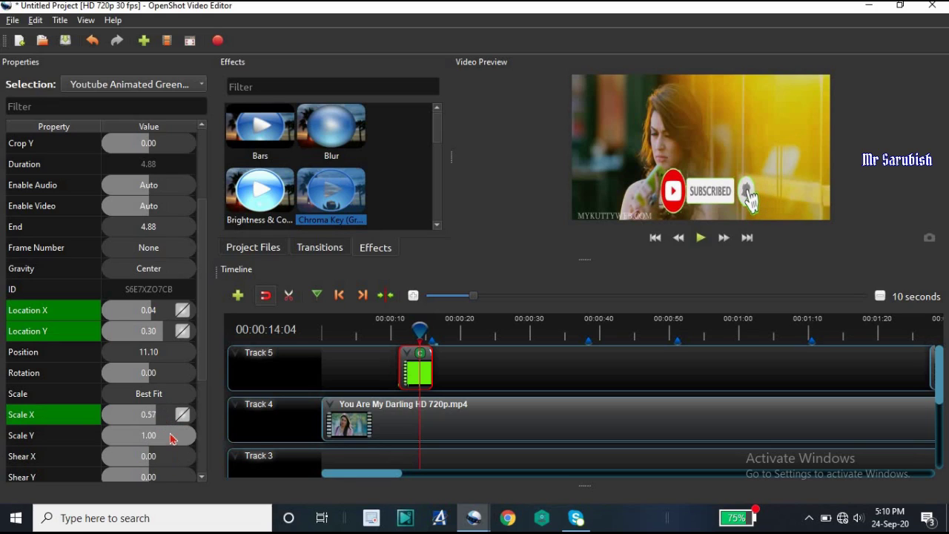
pyautogui.click(170, 439)
pyautogui.write('0.57')
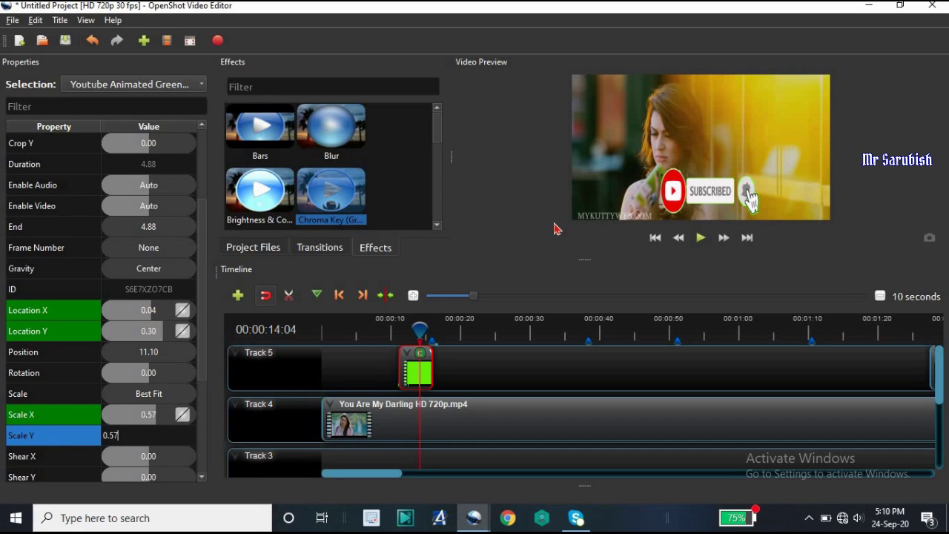
pyautogui.press('Return')
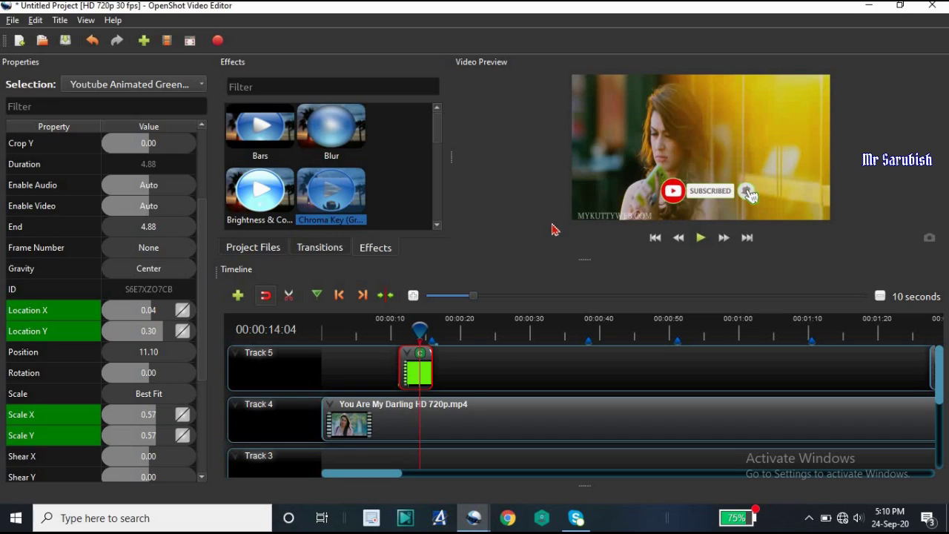
pyautogui.click(163, 336)
pyautogui.moveTo(155, 337); pyautogui.dragTo(167, 337)
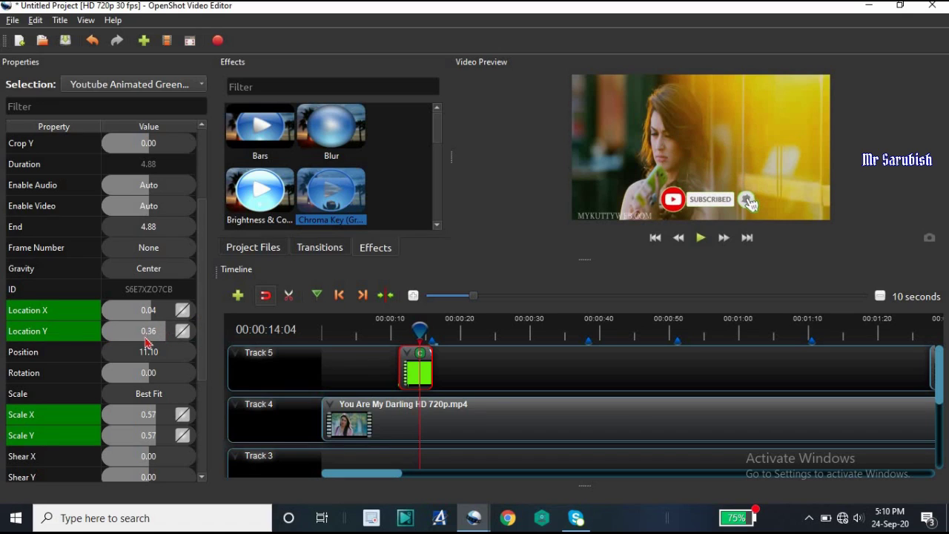
# Step: Play back the resized Subscribe overlay from 00:00:09:16 and move the playhead back to 00:00:14:19
pyautogui.moveTo(412, 328); pyautogui.dragTo(387, 328)
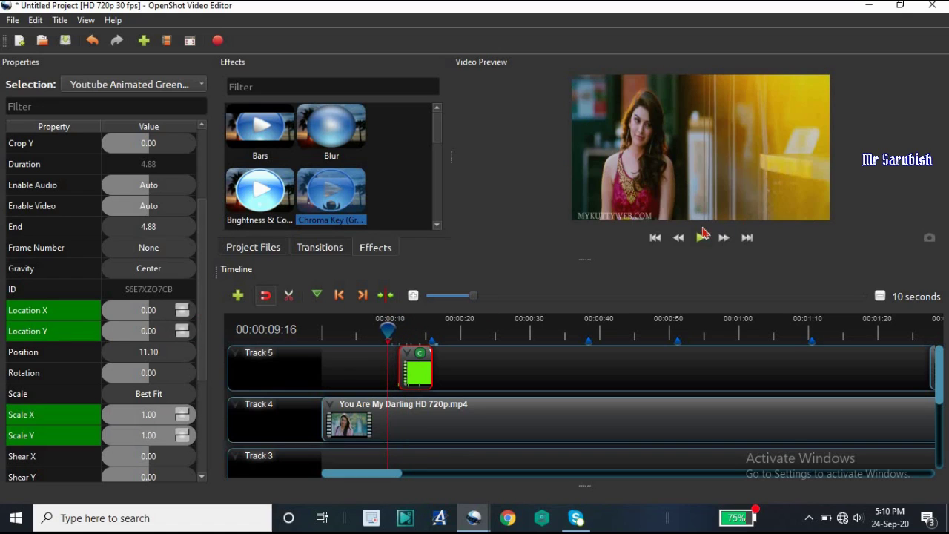
pyautogui.click(701, 237)
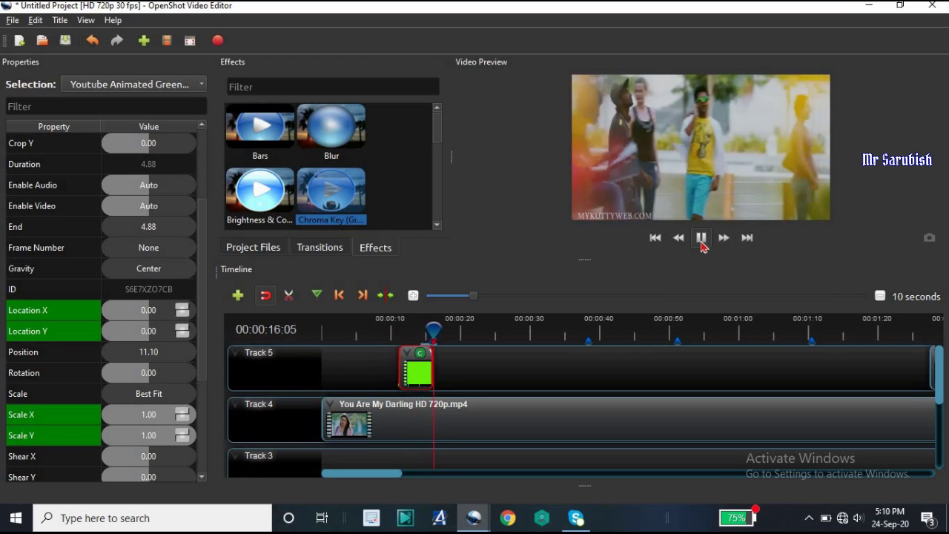
pyautogui.click(702, 239)
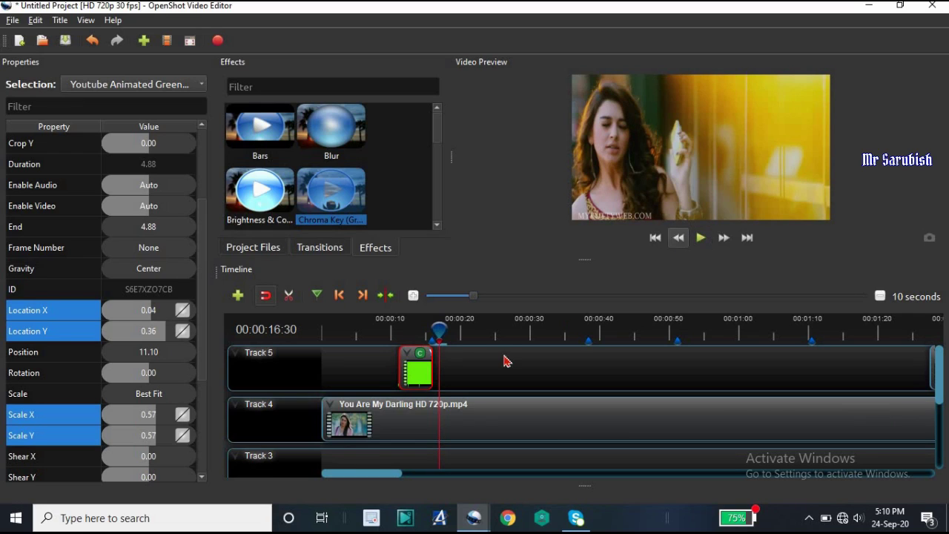
pyautogui.moveTo(438, 331); pyautogui.dragTo(375, 350)
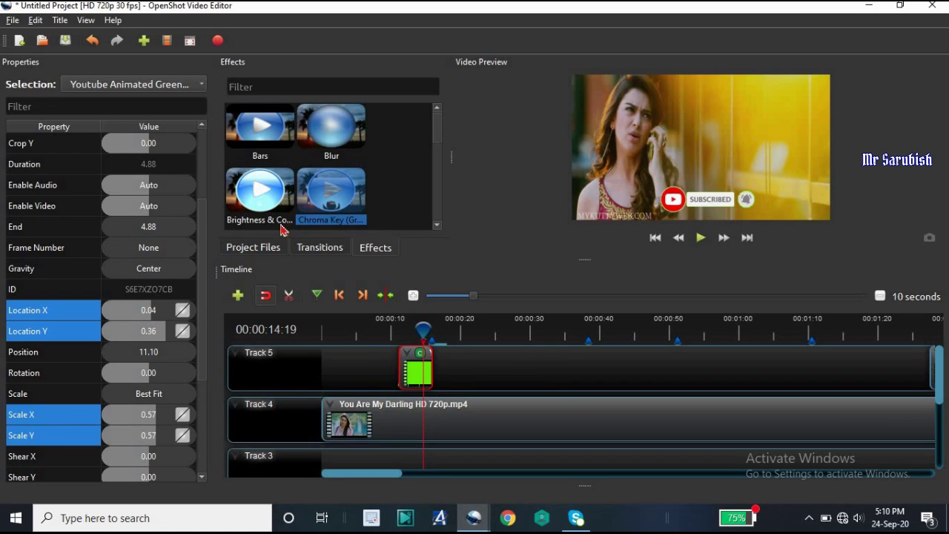
# Step: Name the export file after the creator's channel and start exporting it as MP4 (h.264), HD 720p 30 fps, High quality
pyautogui.click(233, 33)
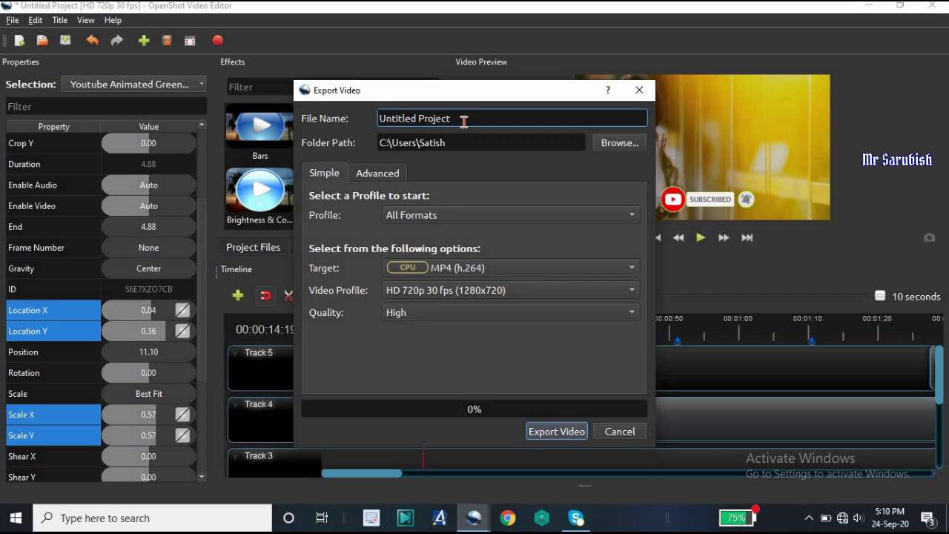
pyautogui.press('BackSpace')
pyautogui.press('BackSpace')
pyautogui.press('BackSpace')
pyautogui.press('BackSpace')
pyautogui.press('BackSpace')
pyautogui.press('BackSpace')
pyautogui.press('BackSpace')
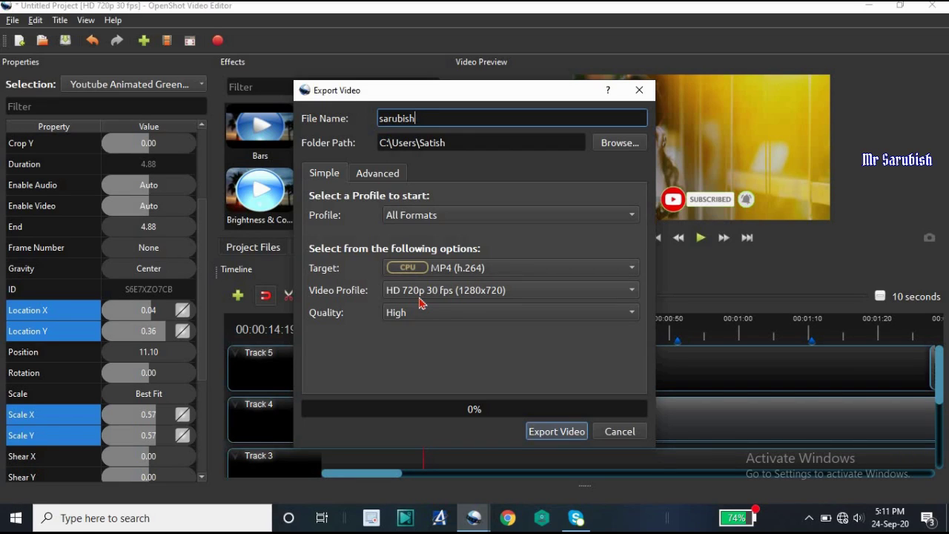
pyautogui.click(561, 434)
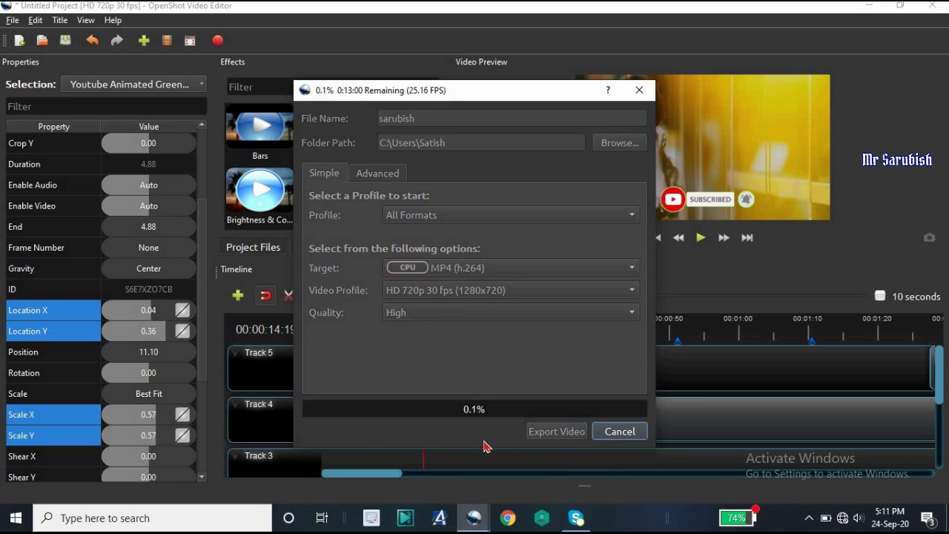